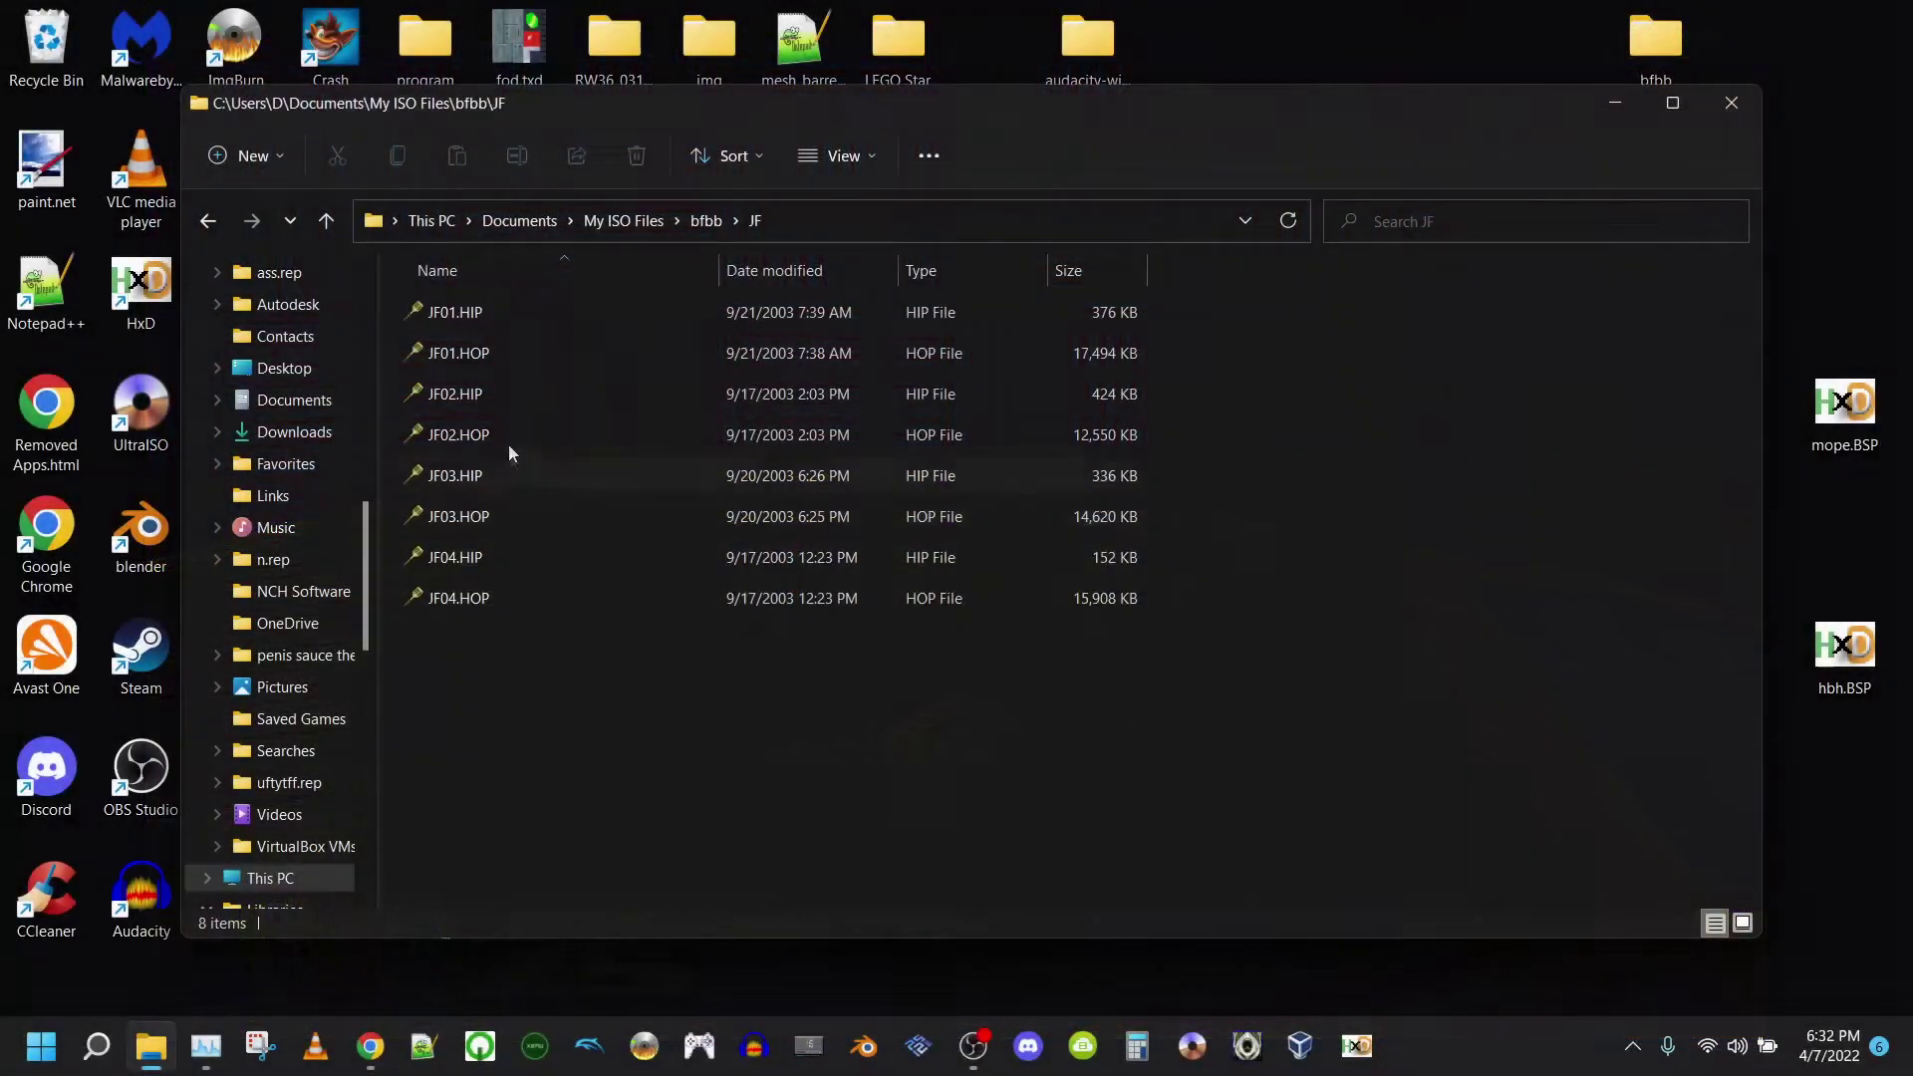
# - Open JF01.HIP and JF01.HOP in Industrial Park, dismiss the loading errors, and arrange the two archive windows side by side
pyautogui.click(529, 315)
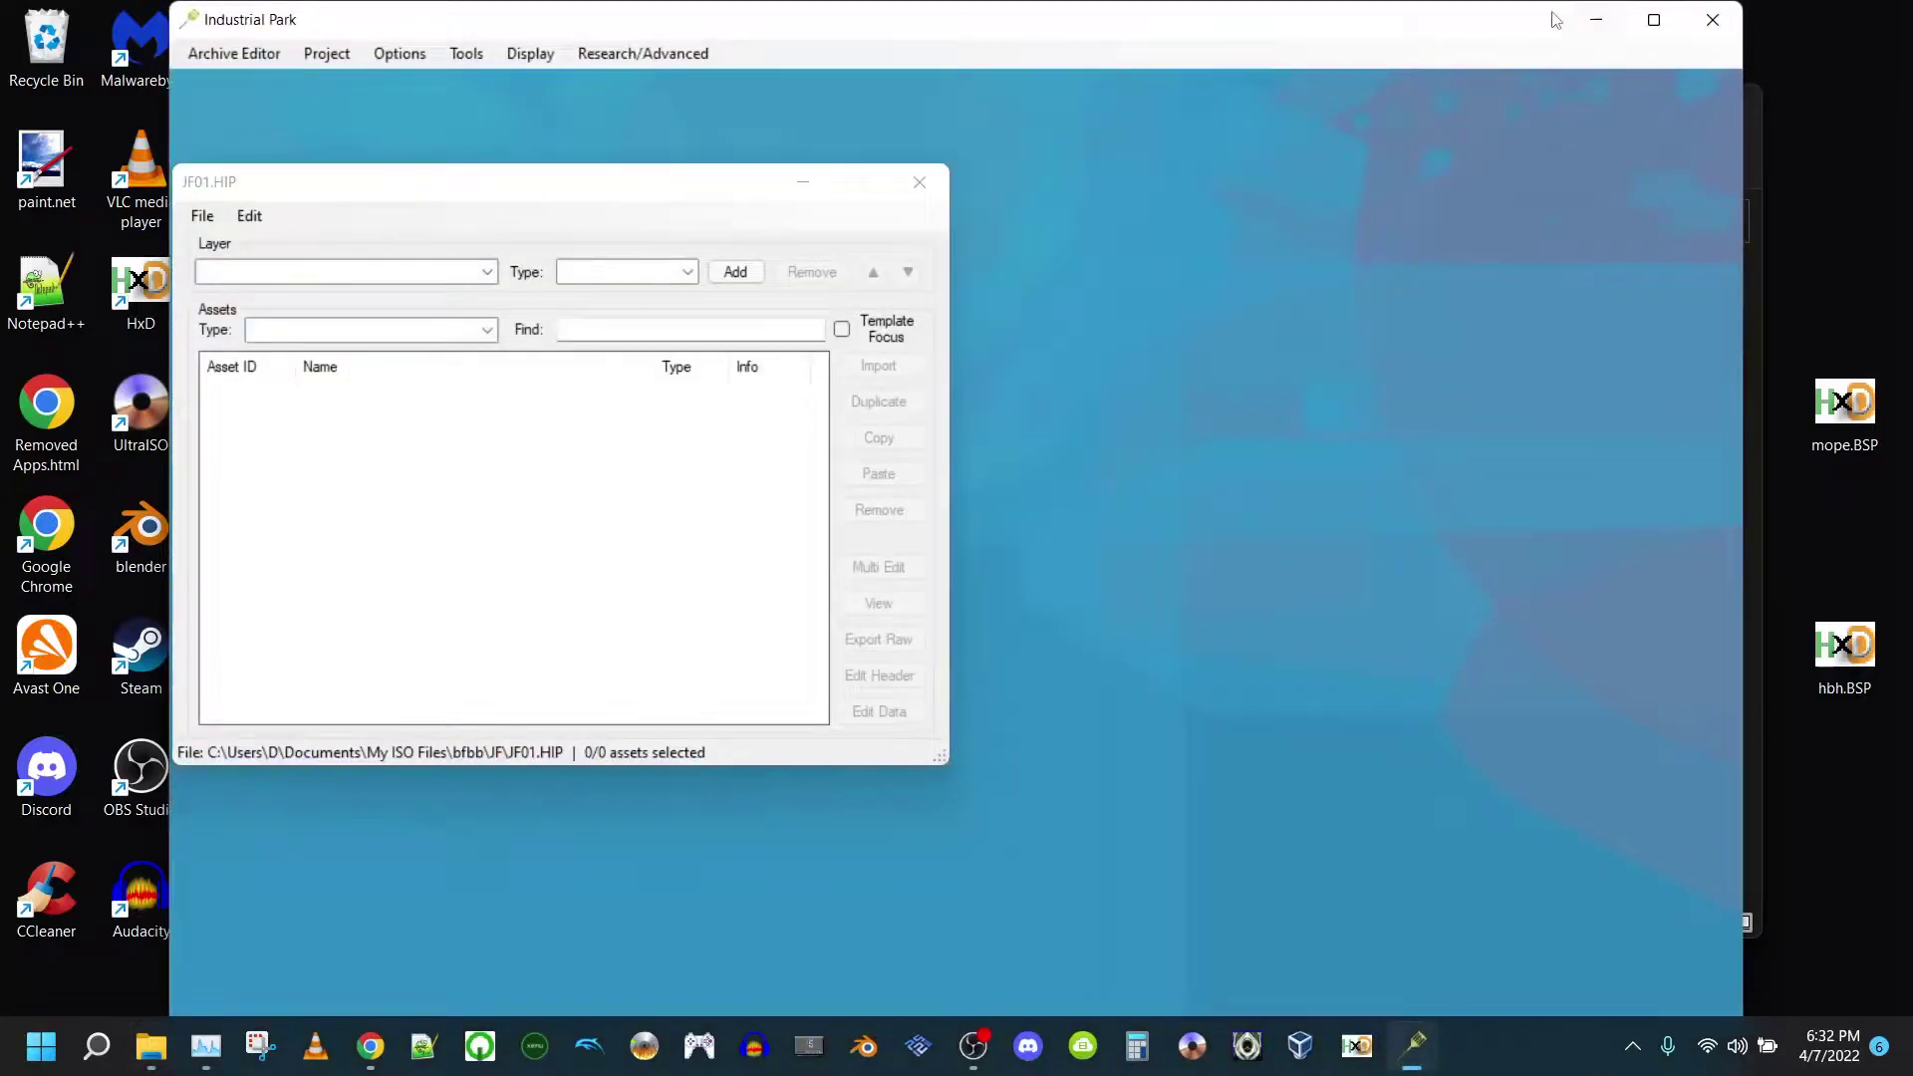
pyautogui.moveTo(1555, 19); pyautogui.dragTo(1178, 448)
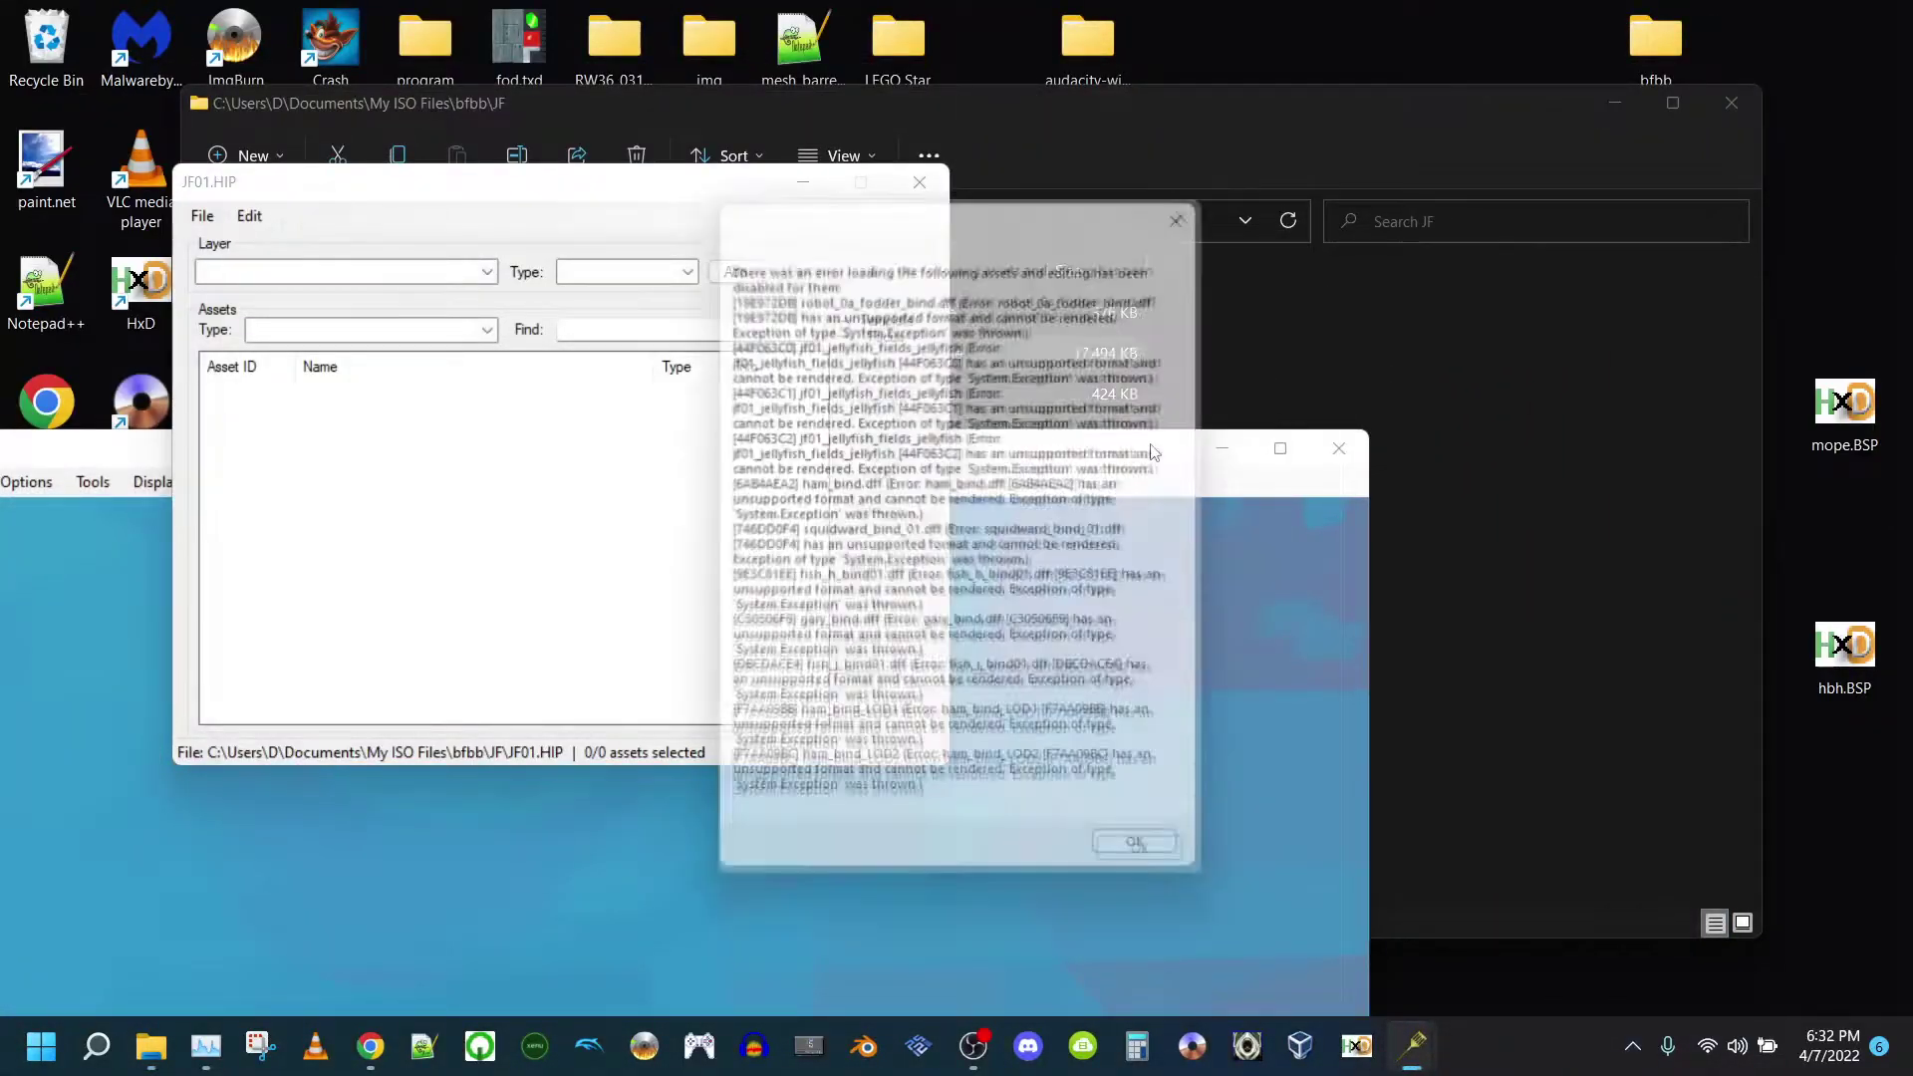
pyautogui.click(1151, 873)
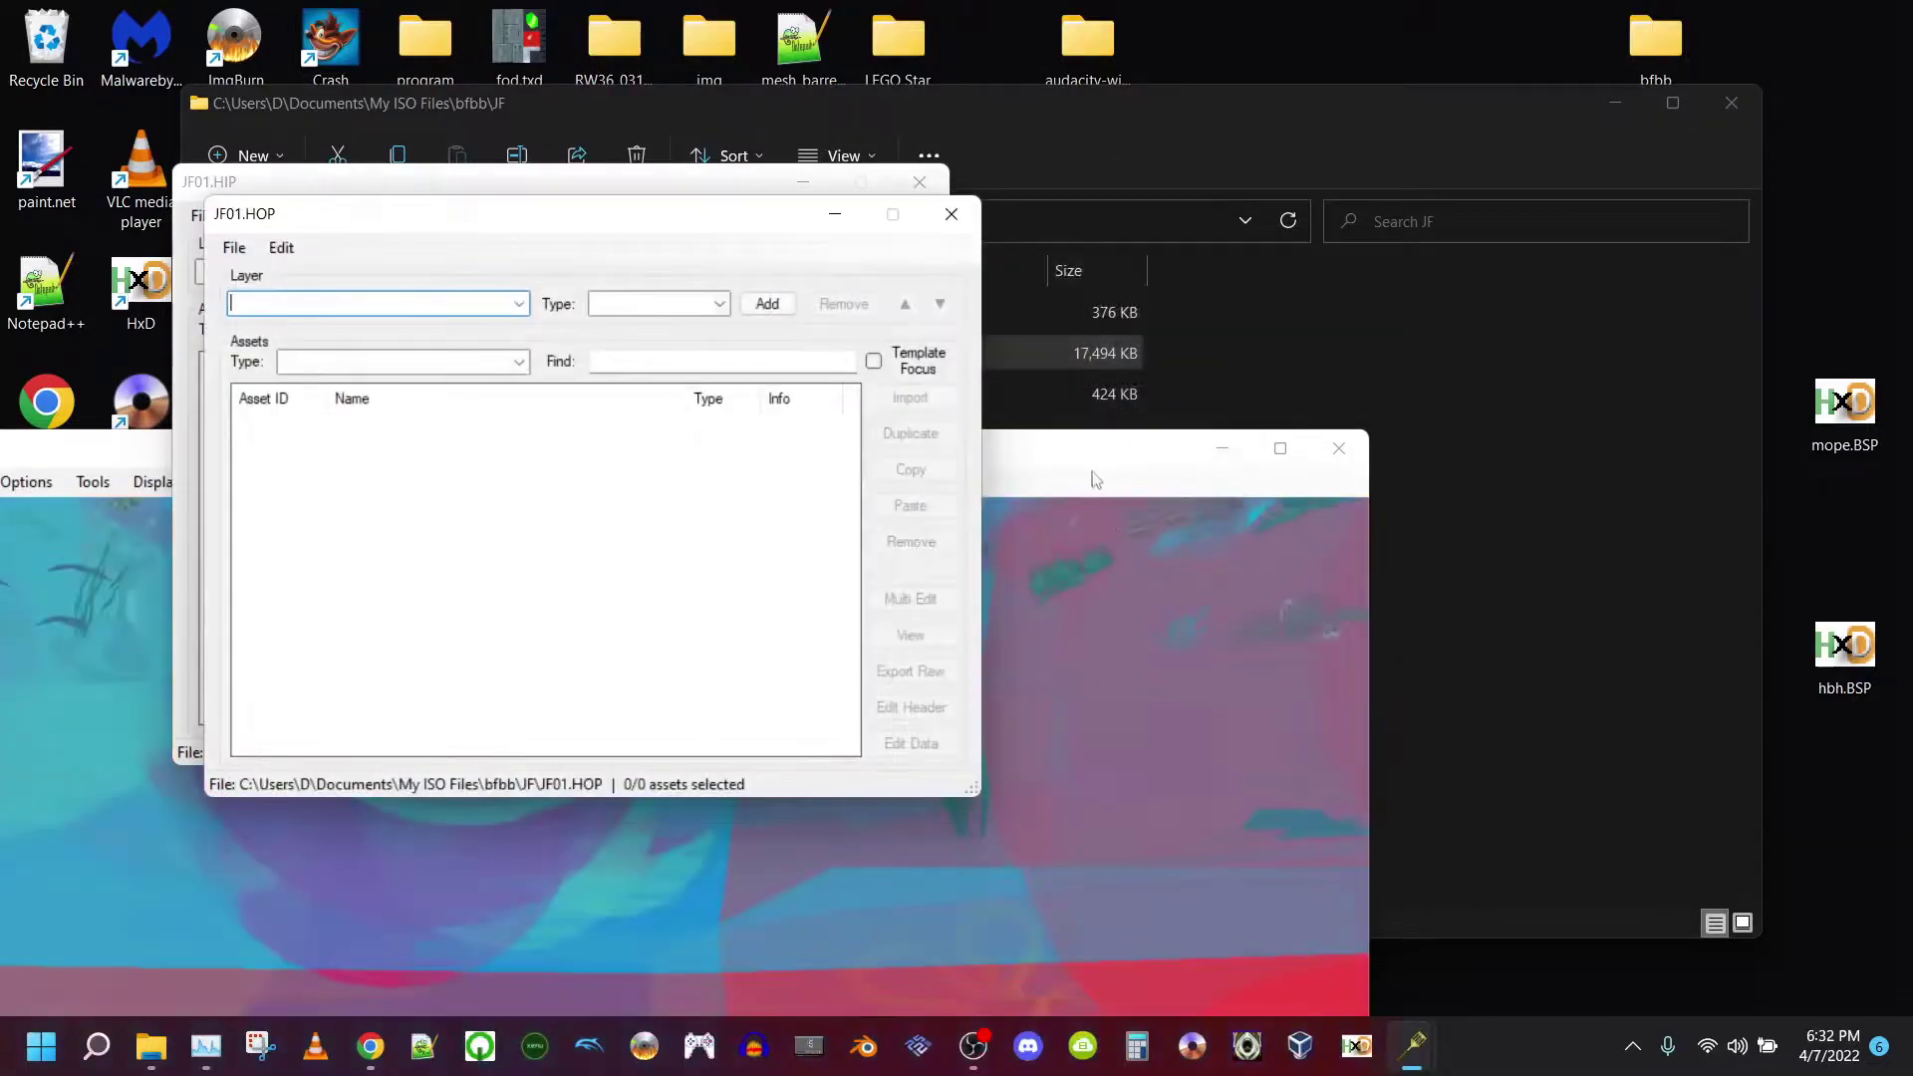
pyautogui.moveTo(1096, 454); pyautogui.dragTo(1514, 145)
pyautogui.moveTo(529, 215); pyautogui.dragTo(1340, 199)
# - Copy the sound_info asset from Layer 14: SNDTOC of JF01.HOP
pyautogui.click(1325, 283)
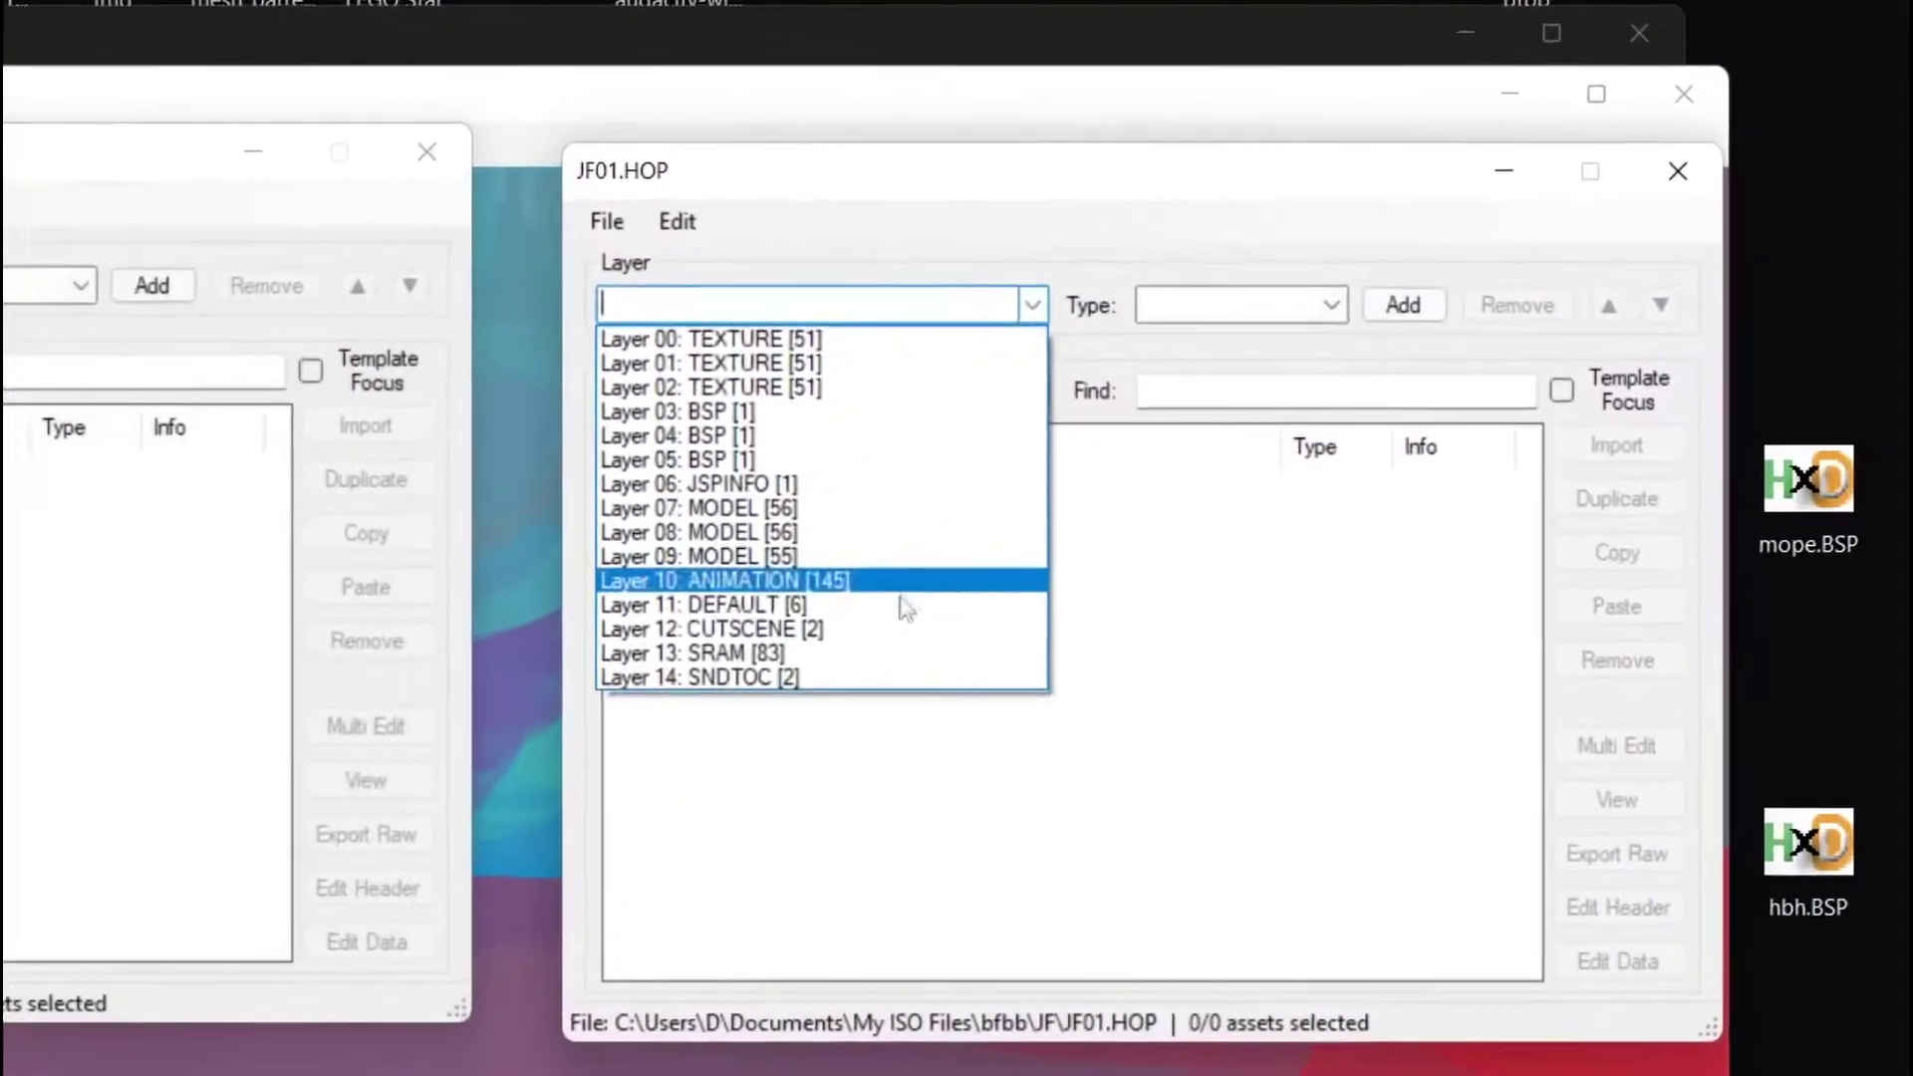
pyautogui.click(1056, 594)
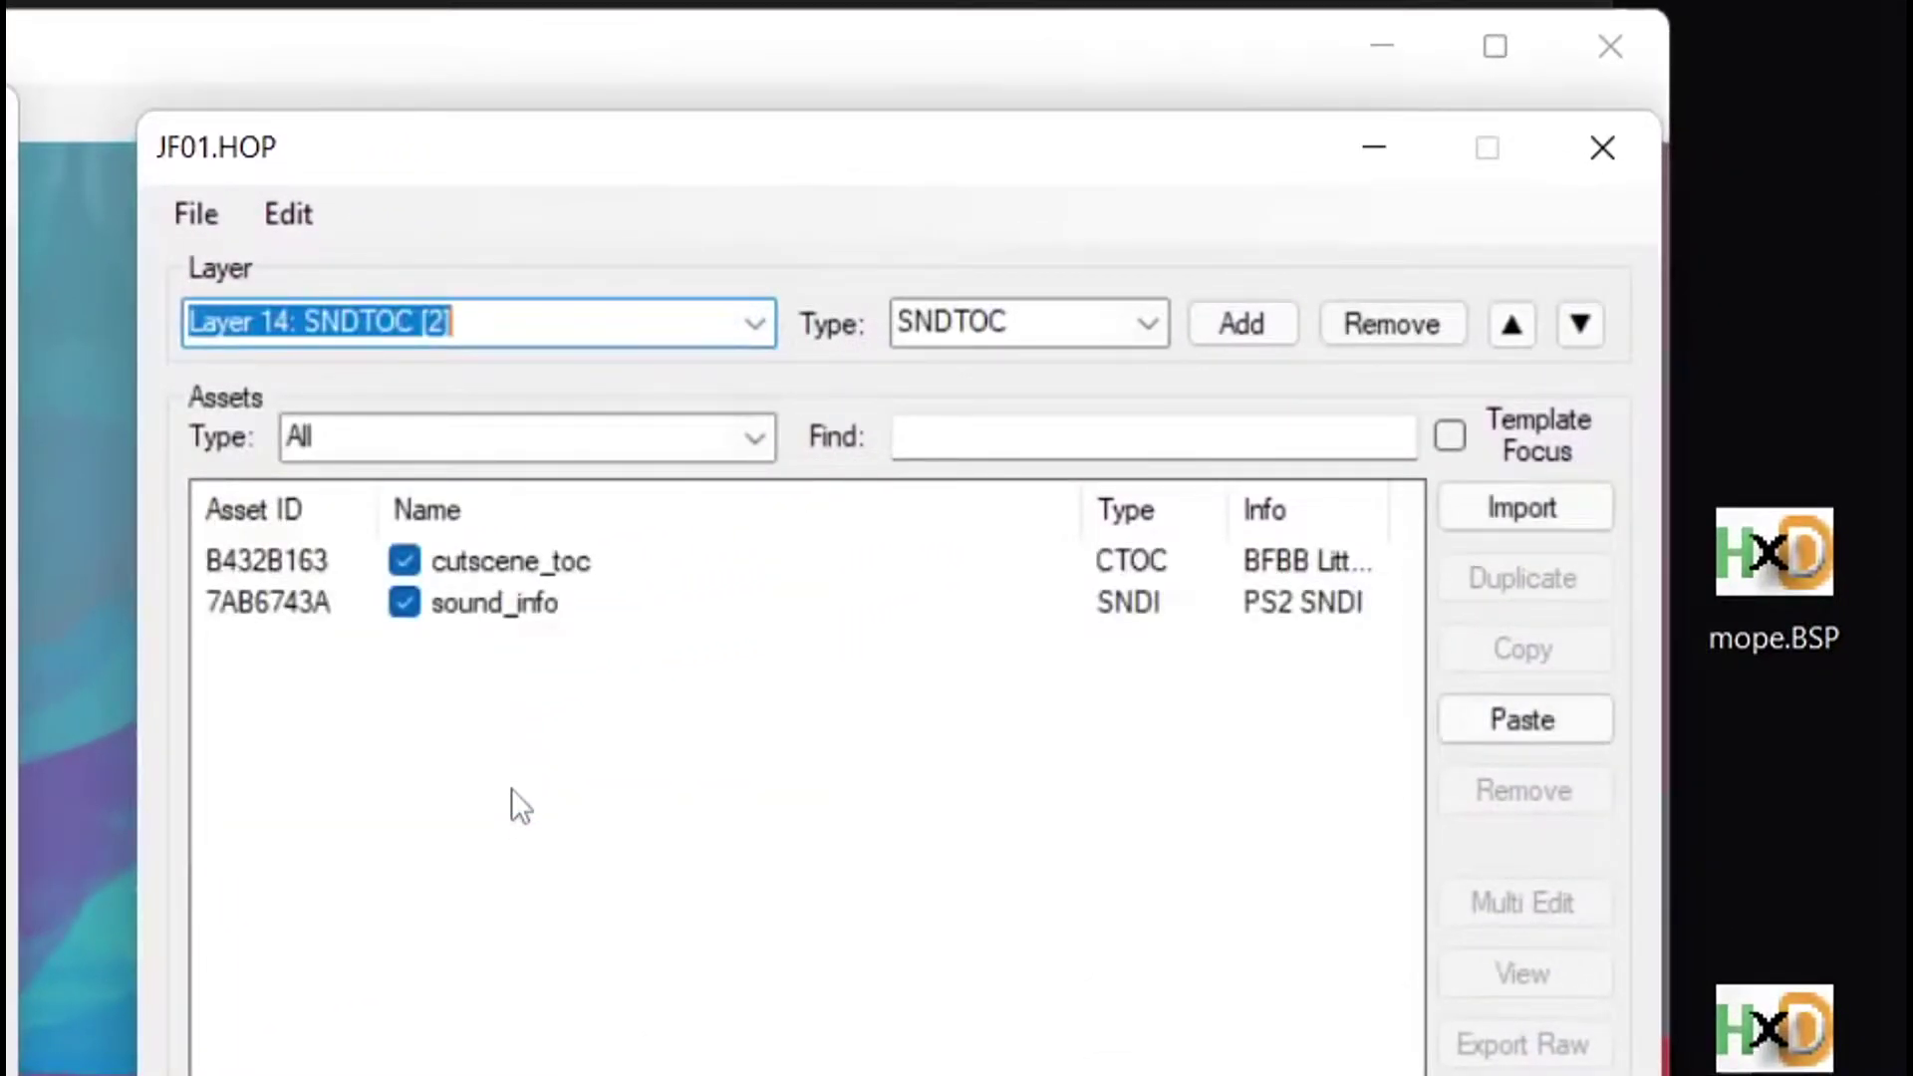
pyautogui.moveTo(511, 787); pyautogui.dragTo(535, 617)
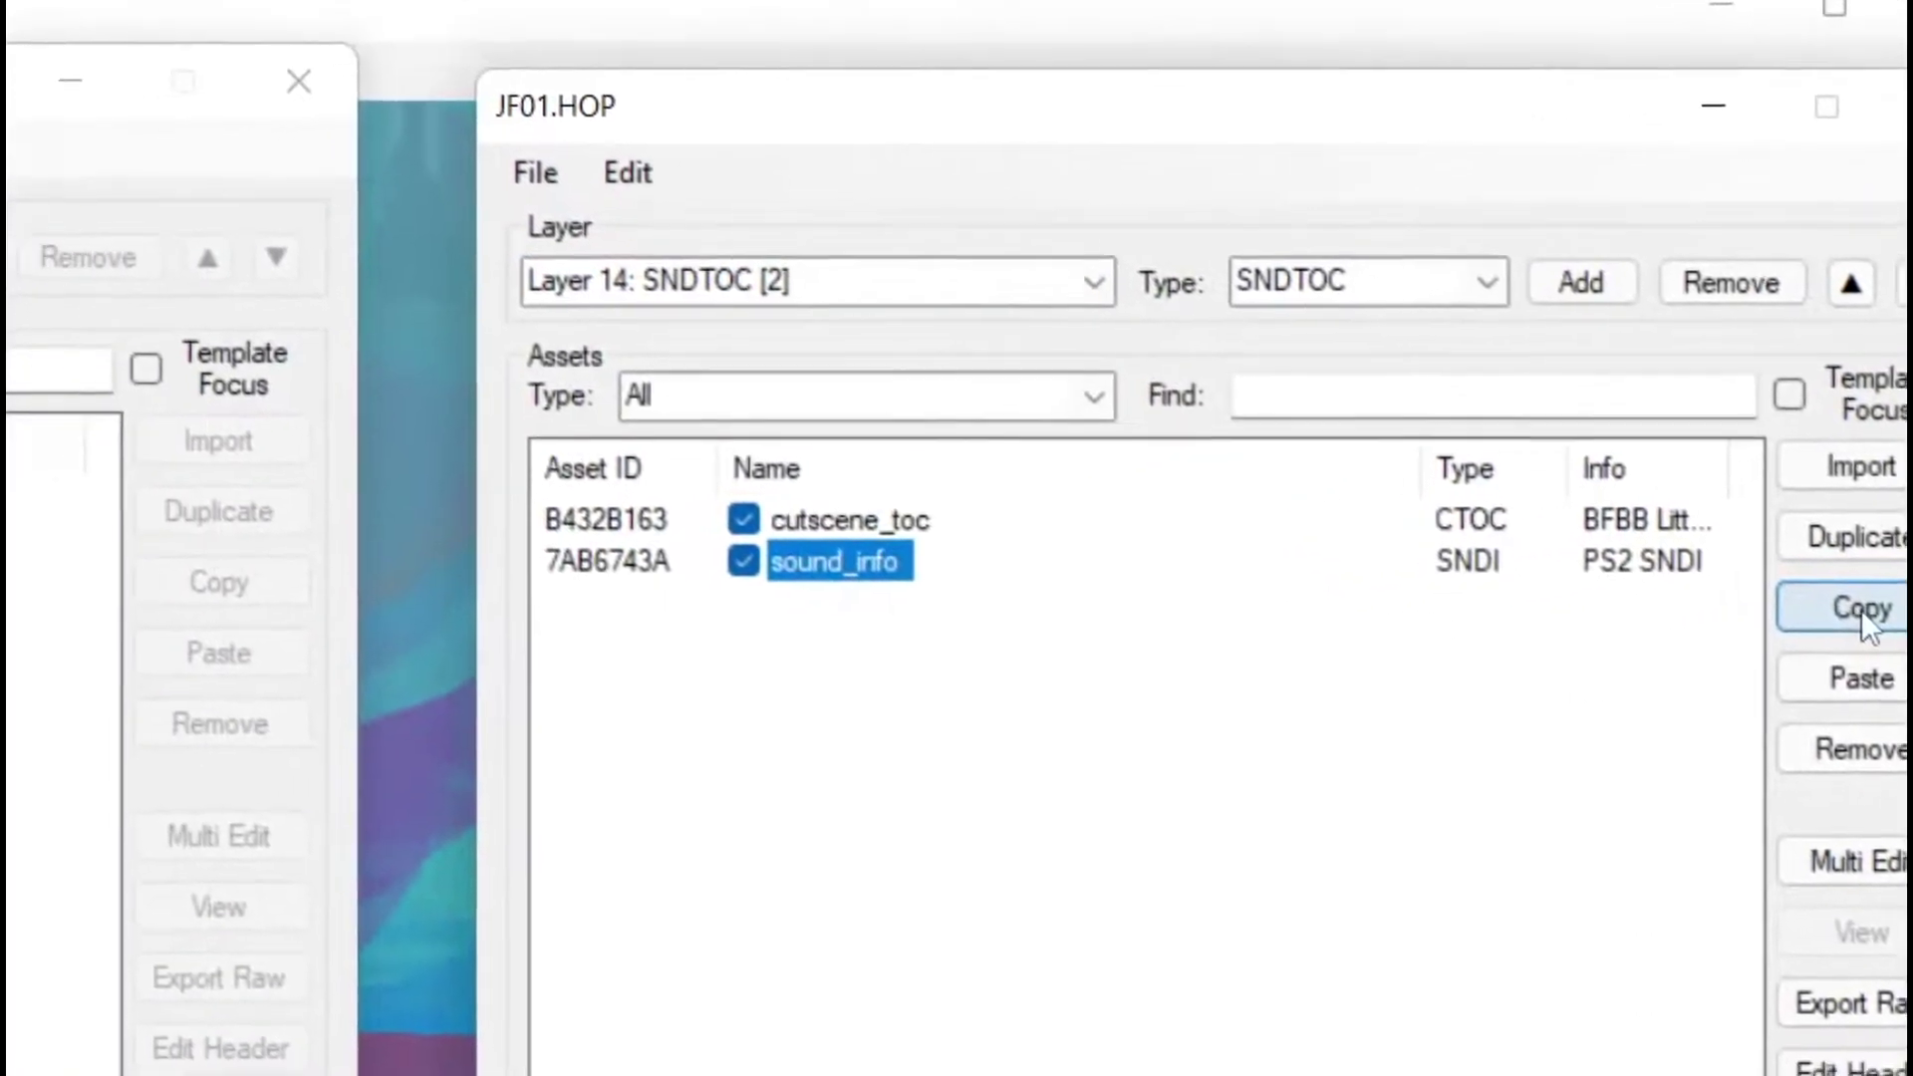
pyautogui.click(1523, 650)
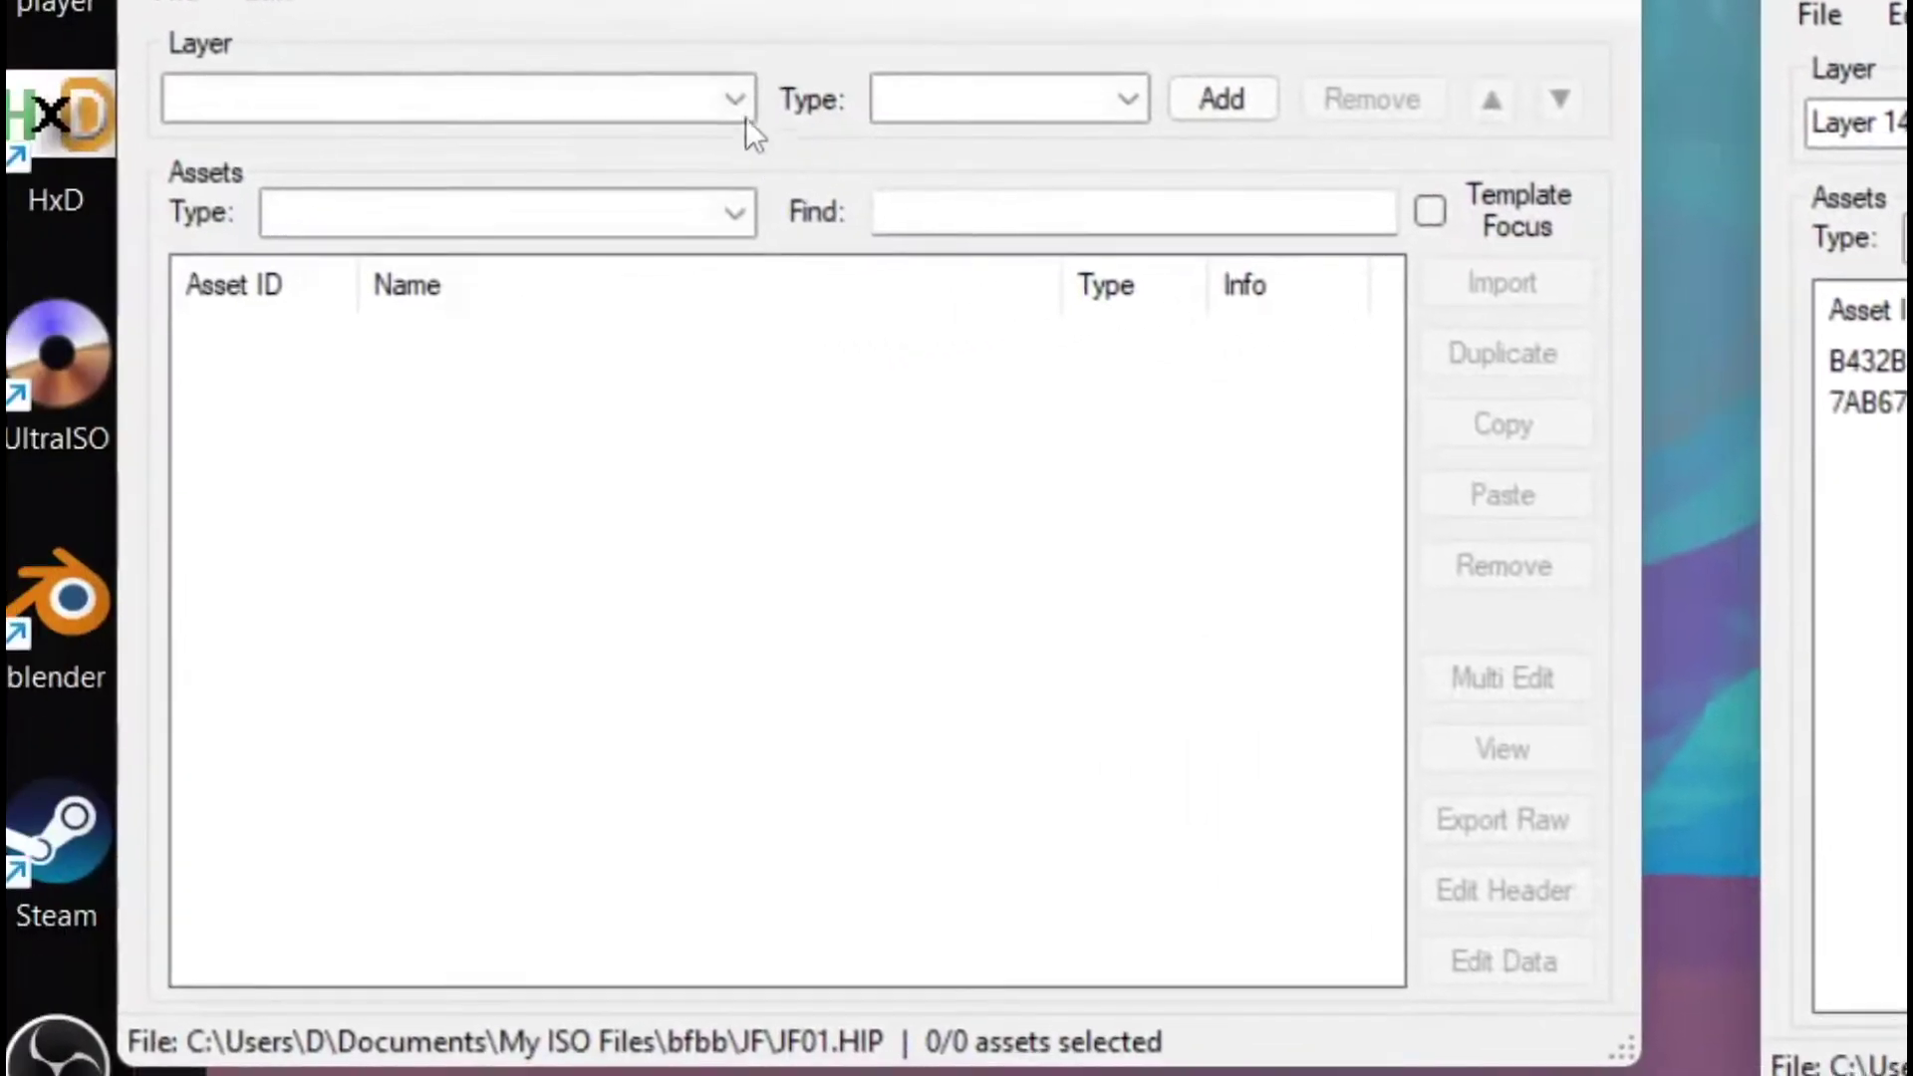
# - Paste the copied sound_info asset into Layer 14: SNDTOC of JF01.HIP and put the JF01.HOP window away
pyautogui.click(336, 146)
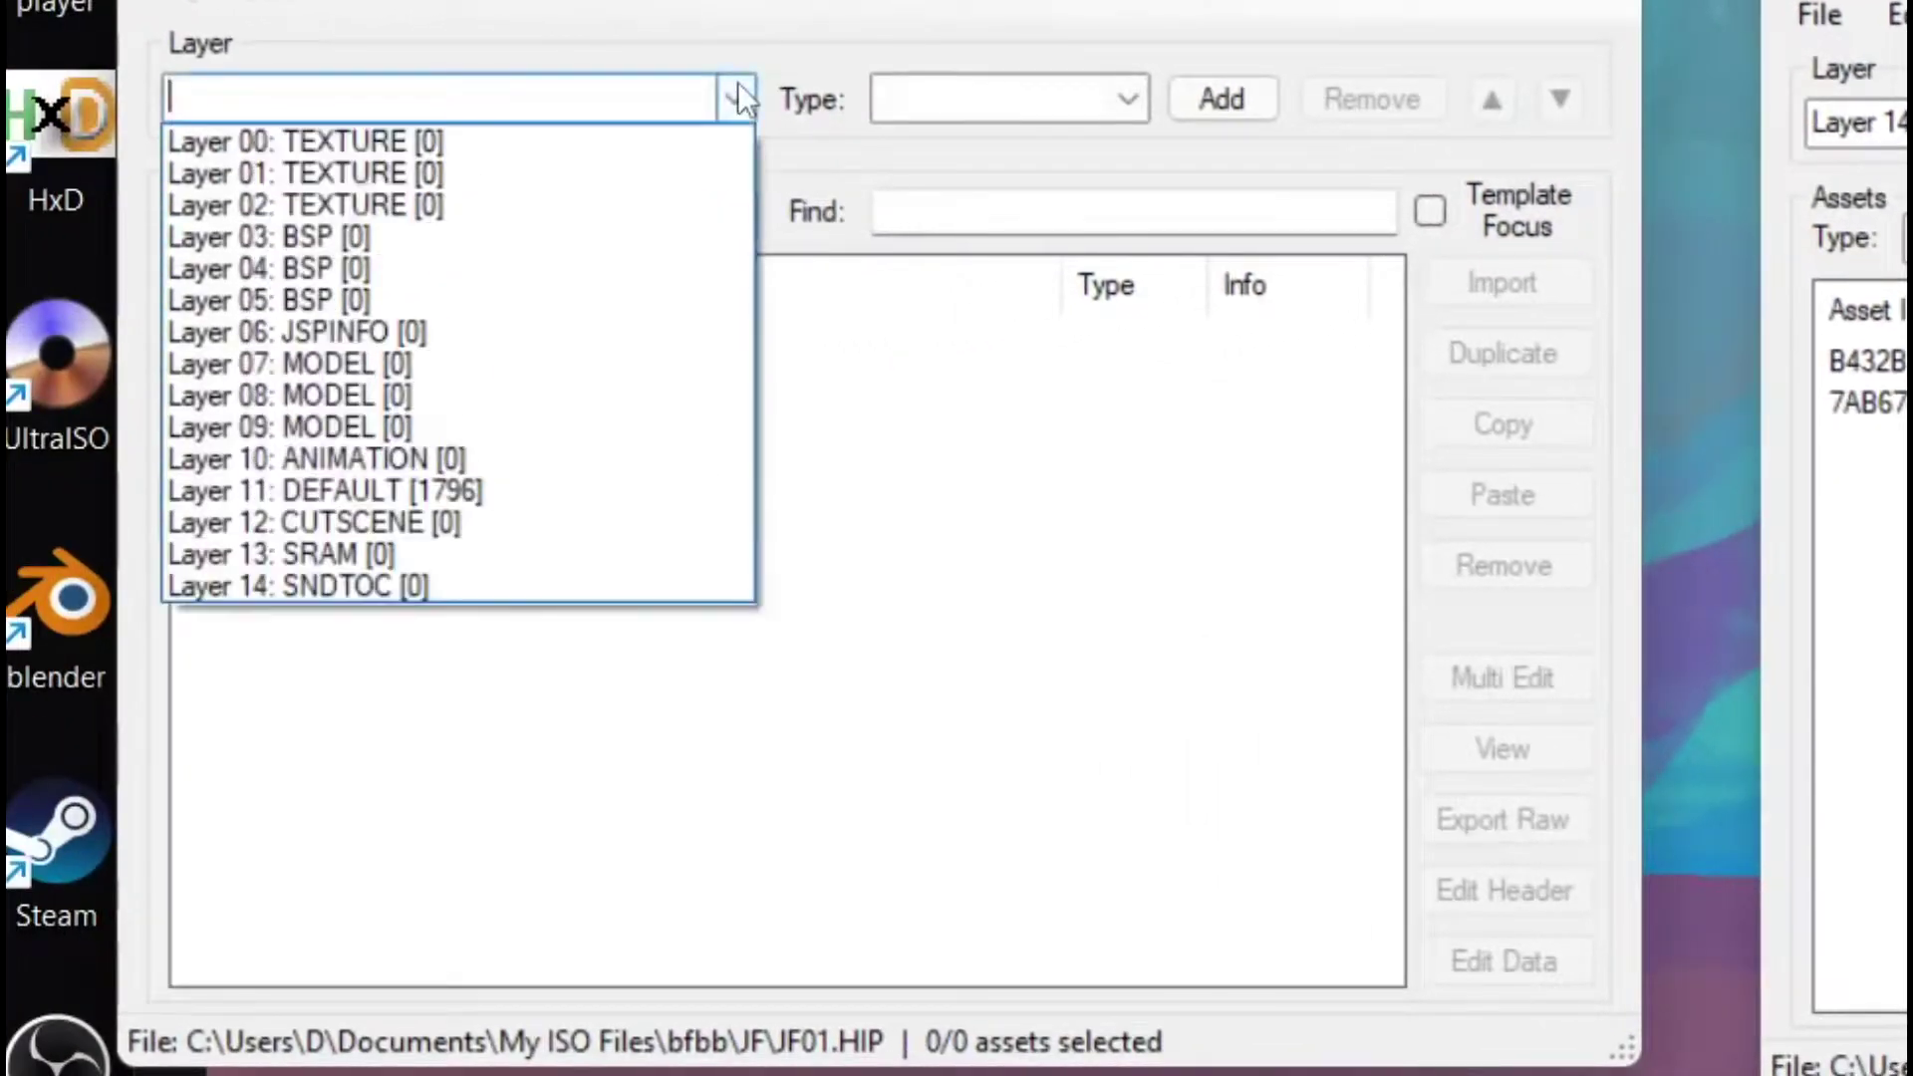
pyautogui.click(462, 585)
pyautogui.click(1483, 490)
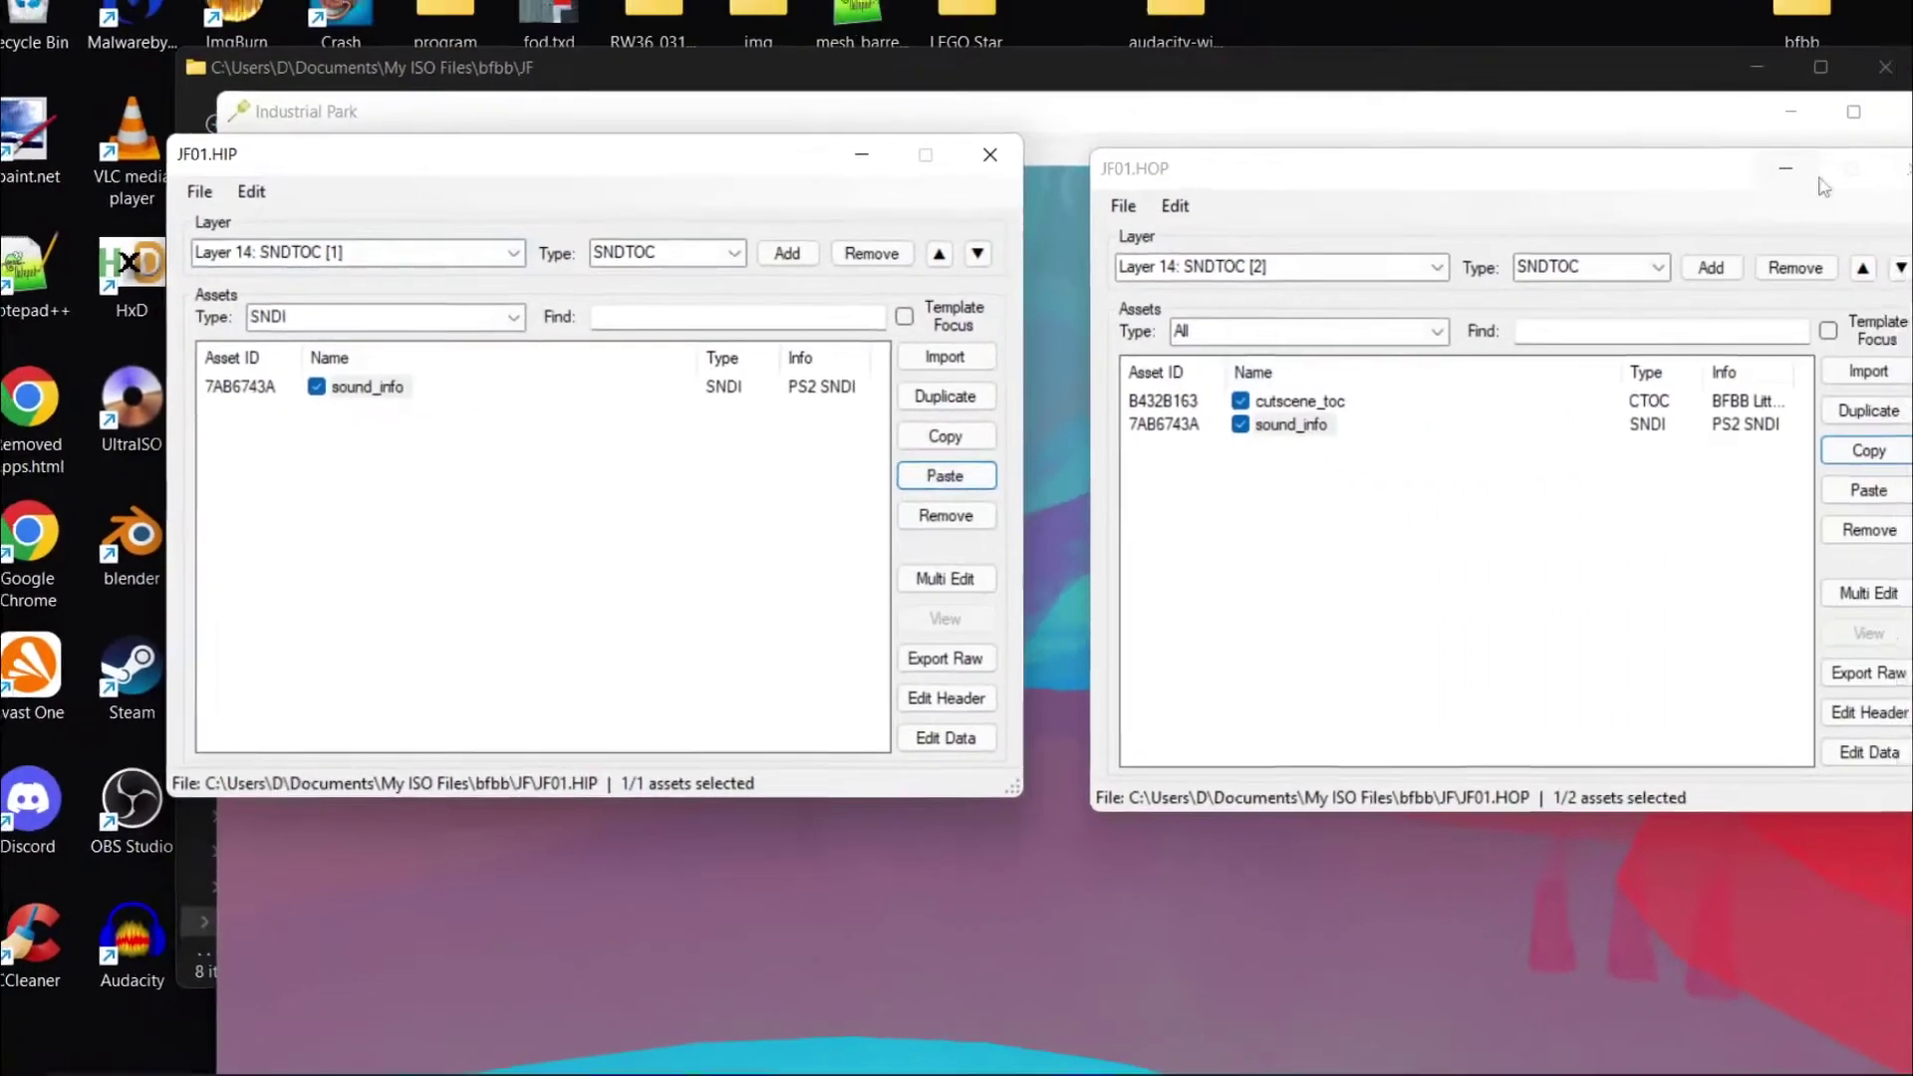
pyautogui.click(1797, 193)
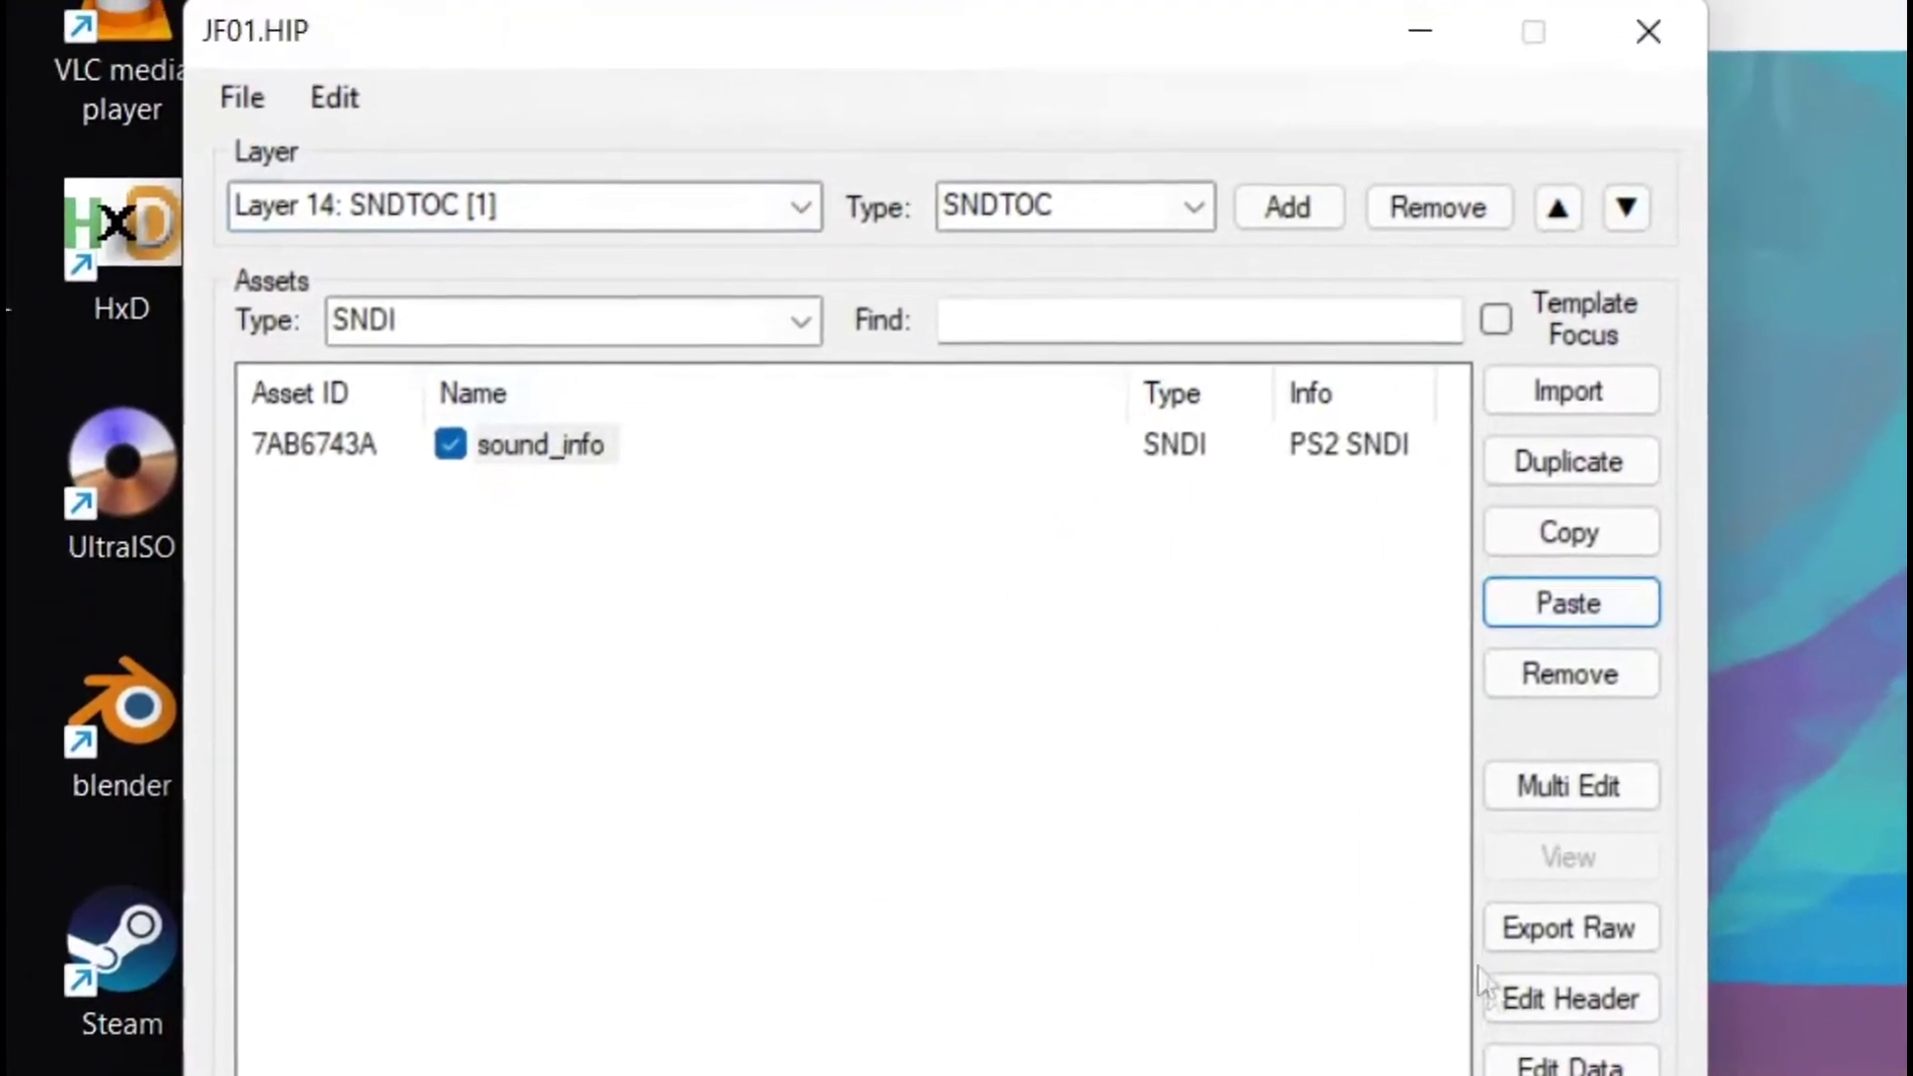
# - Remove all members from the Entries_SND collection of the sound_info asset in JF01.HIP
pyautogui.click(1494, 958)
pyautogui.click(916, 215)
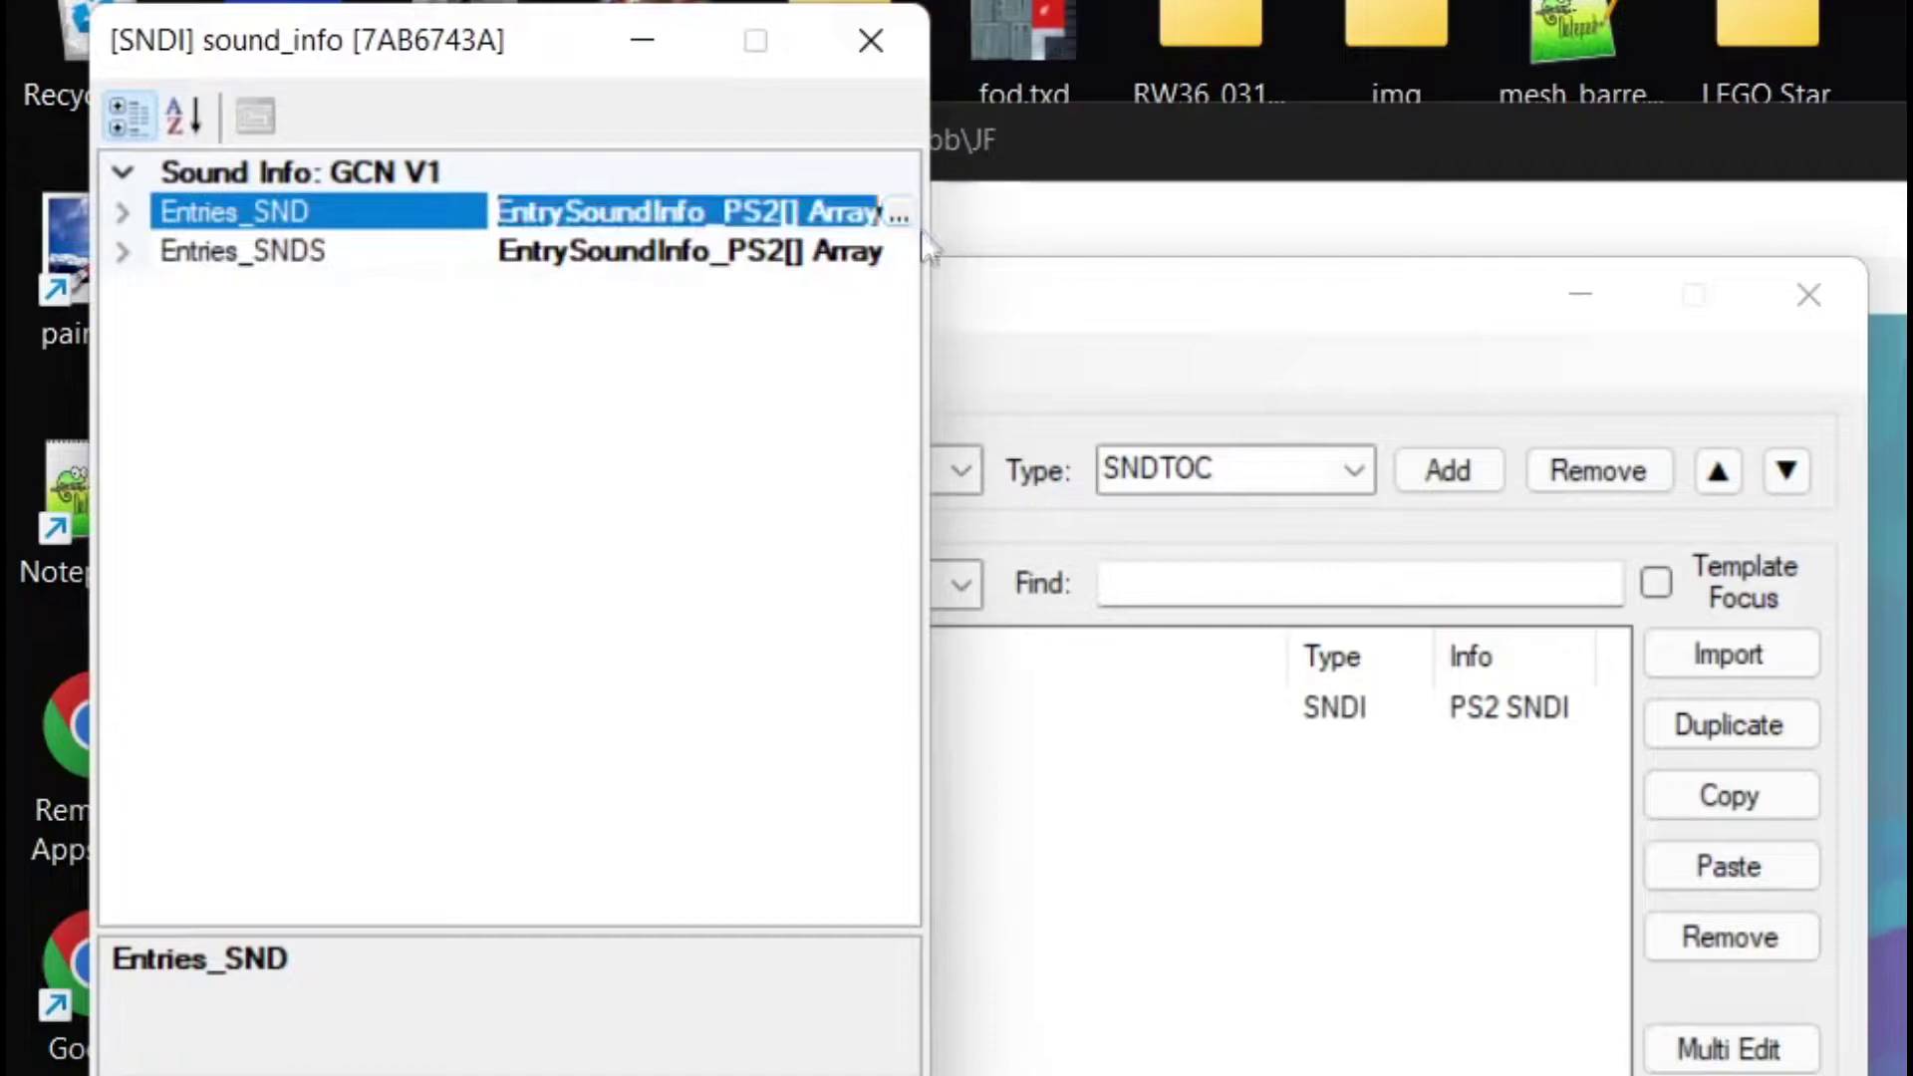
pyautogui.click(907, 214)
pyautogui.moveTo(758, 289); pyautogui.dragTo(870, 883)
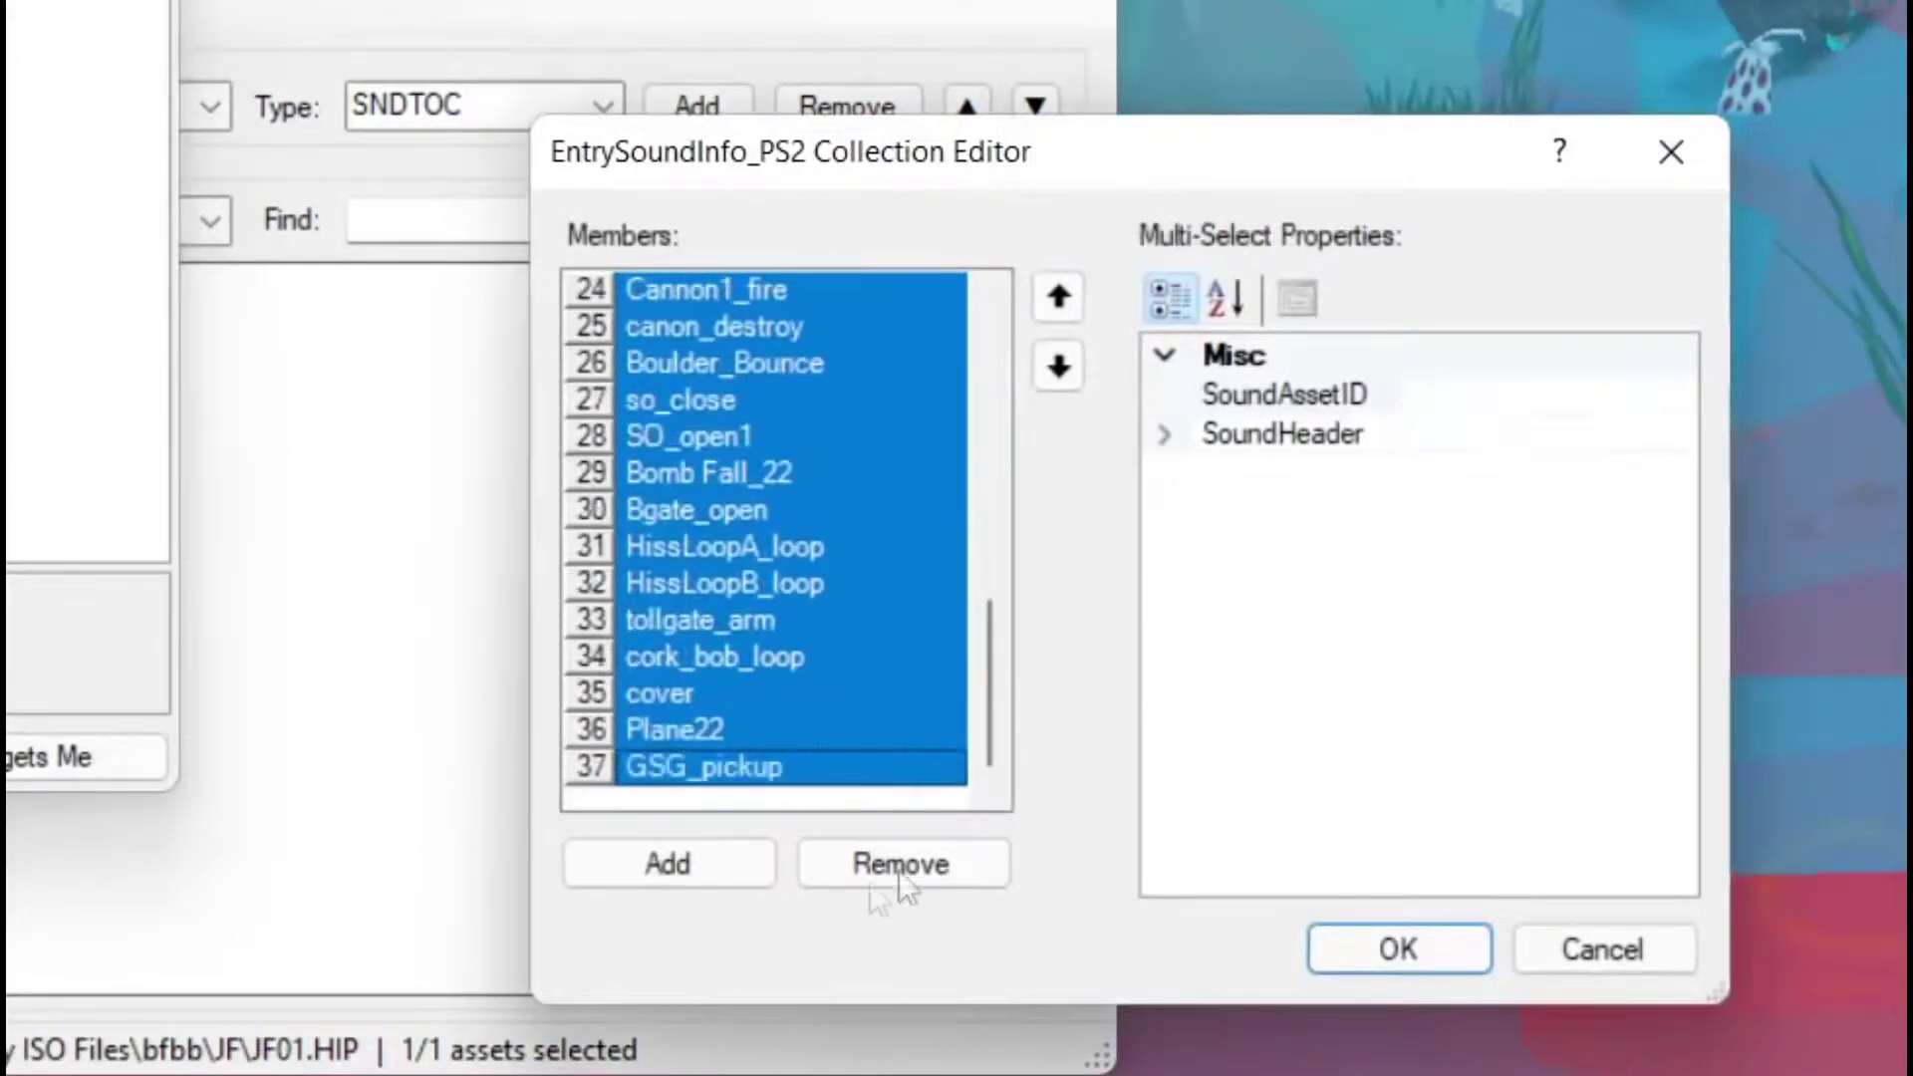
pyautogui.click(925, 863)
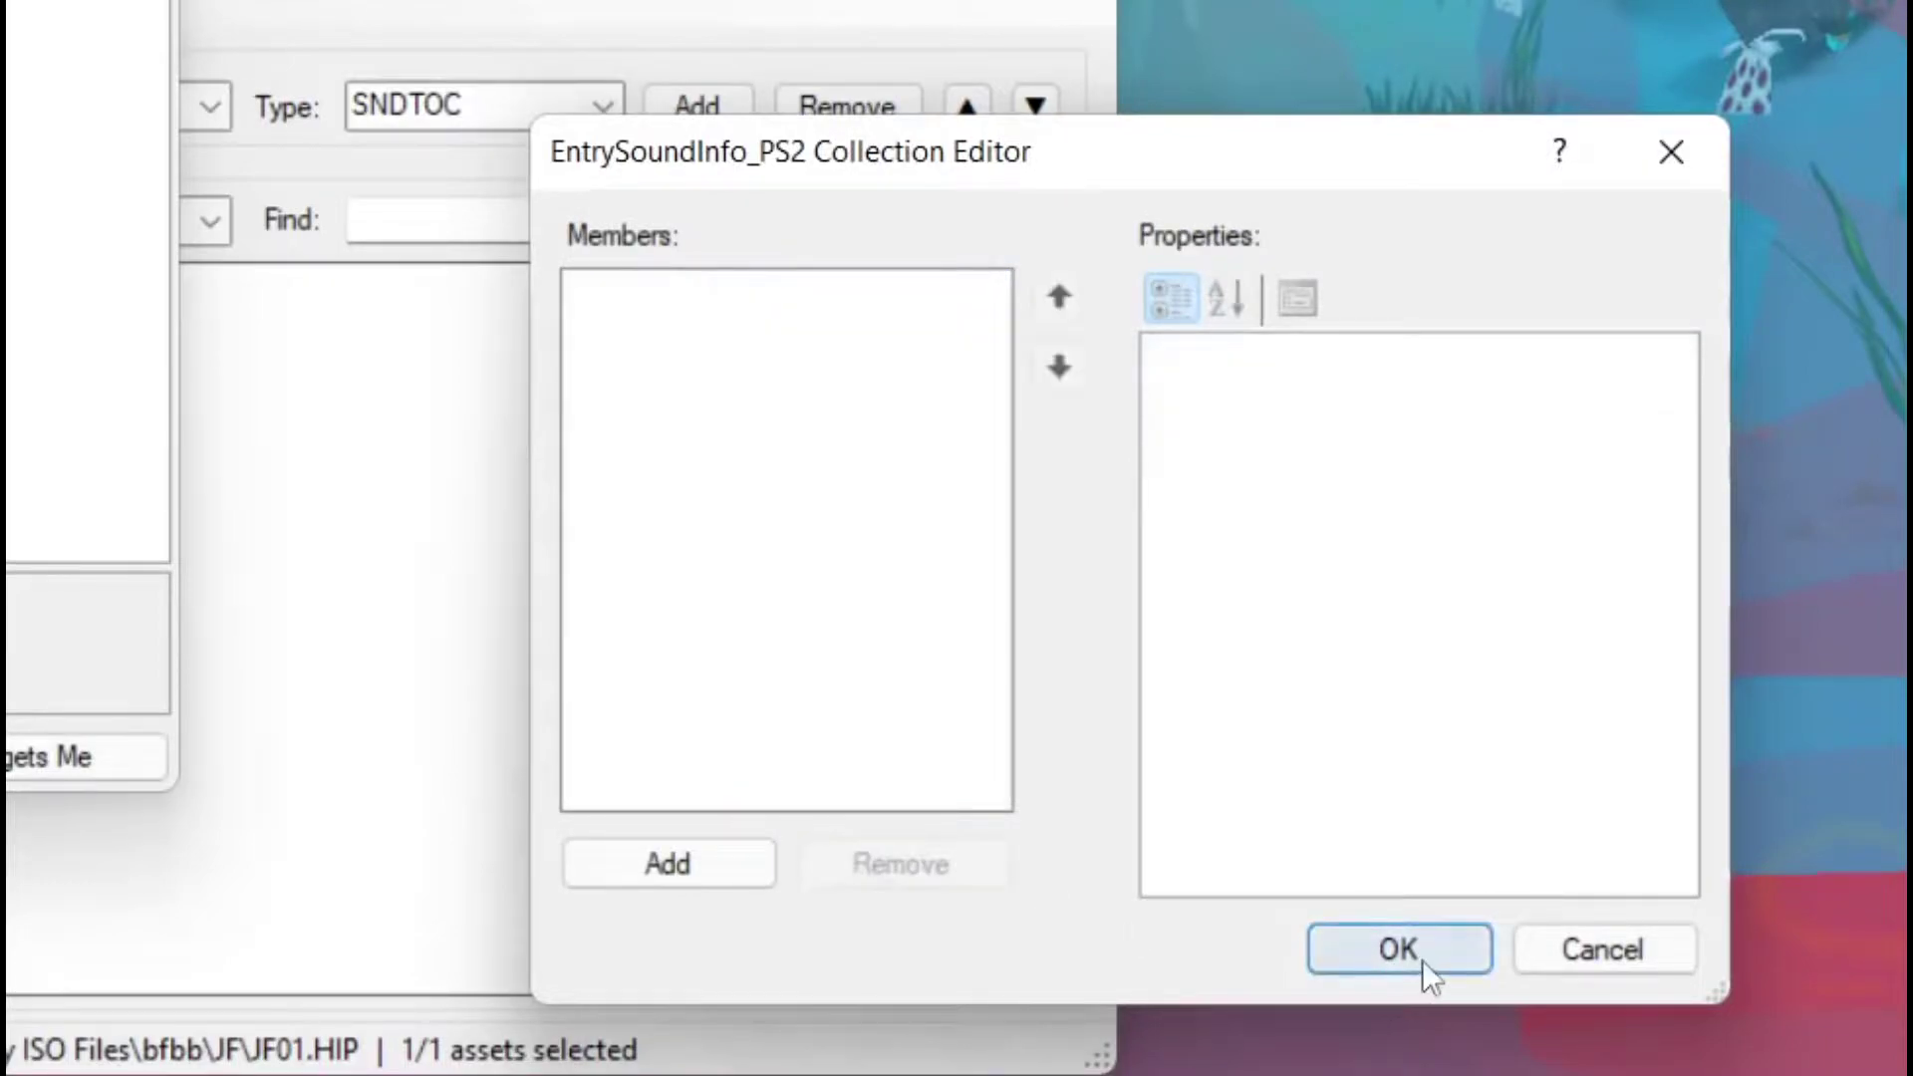
pyautogui.click(1421, 960)
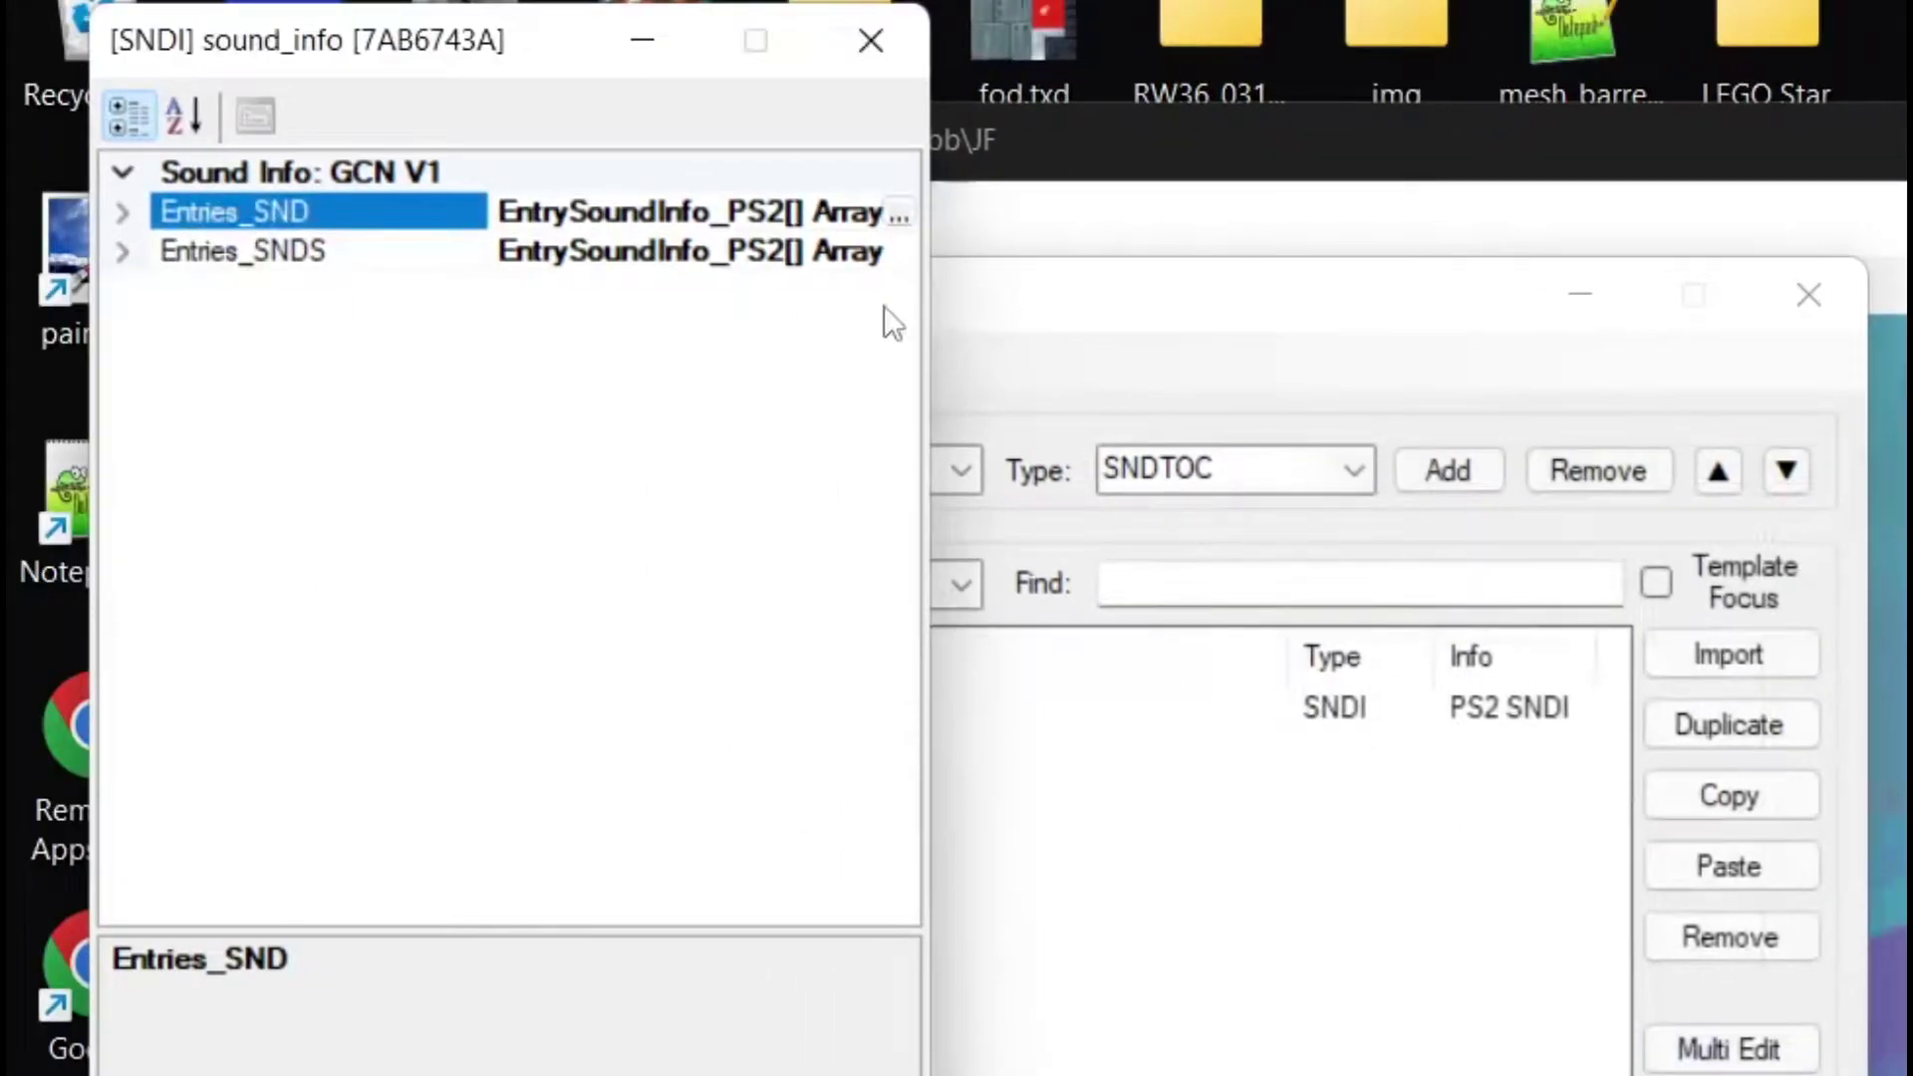
# - Remove all members from the Entries_SNDS collection of the sound_info asset in JF01.HIP
pyautogui.click(904, 249)
pyautogui.click(904, 249)
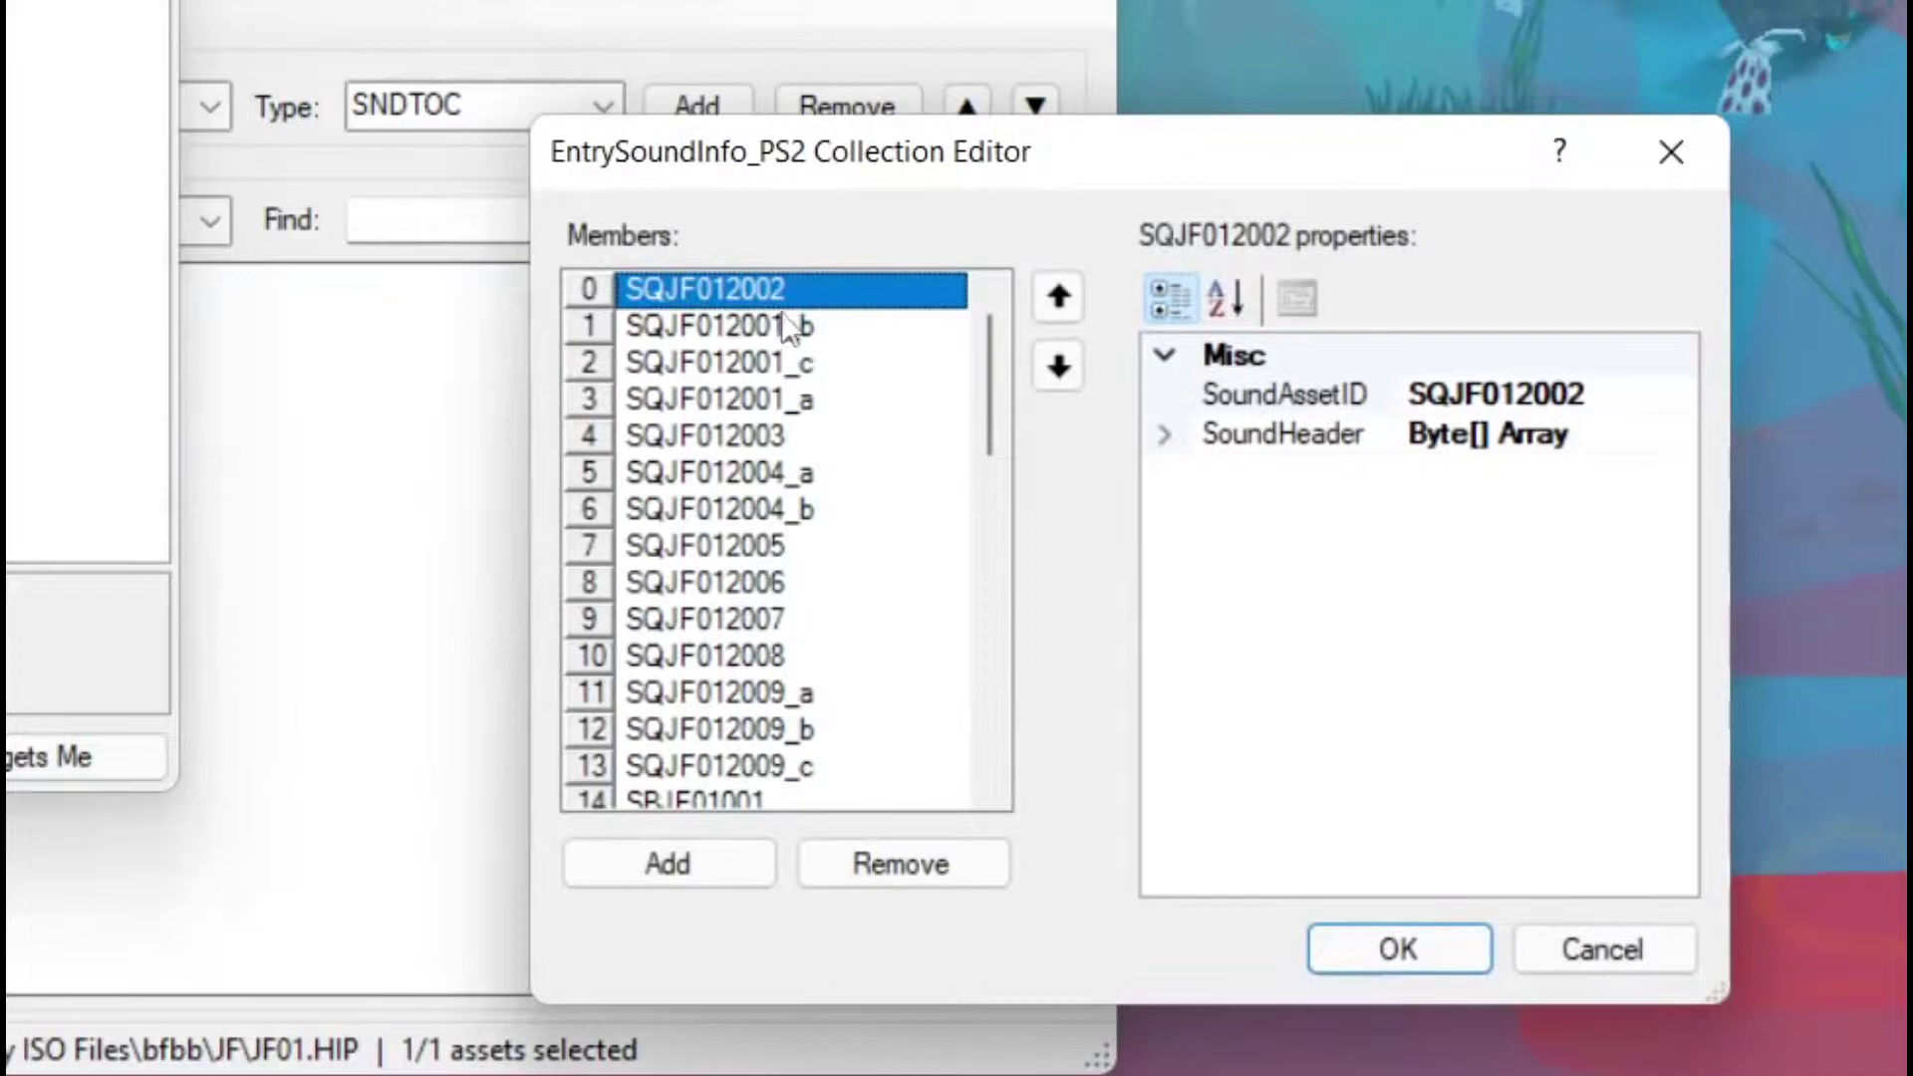
pyautogui.moveTo(823, 314); pyautogui.dragTo(771, 993)
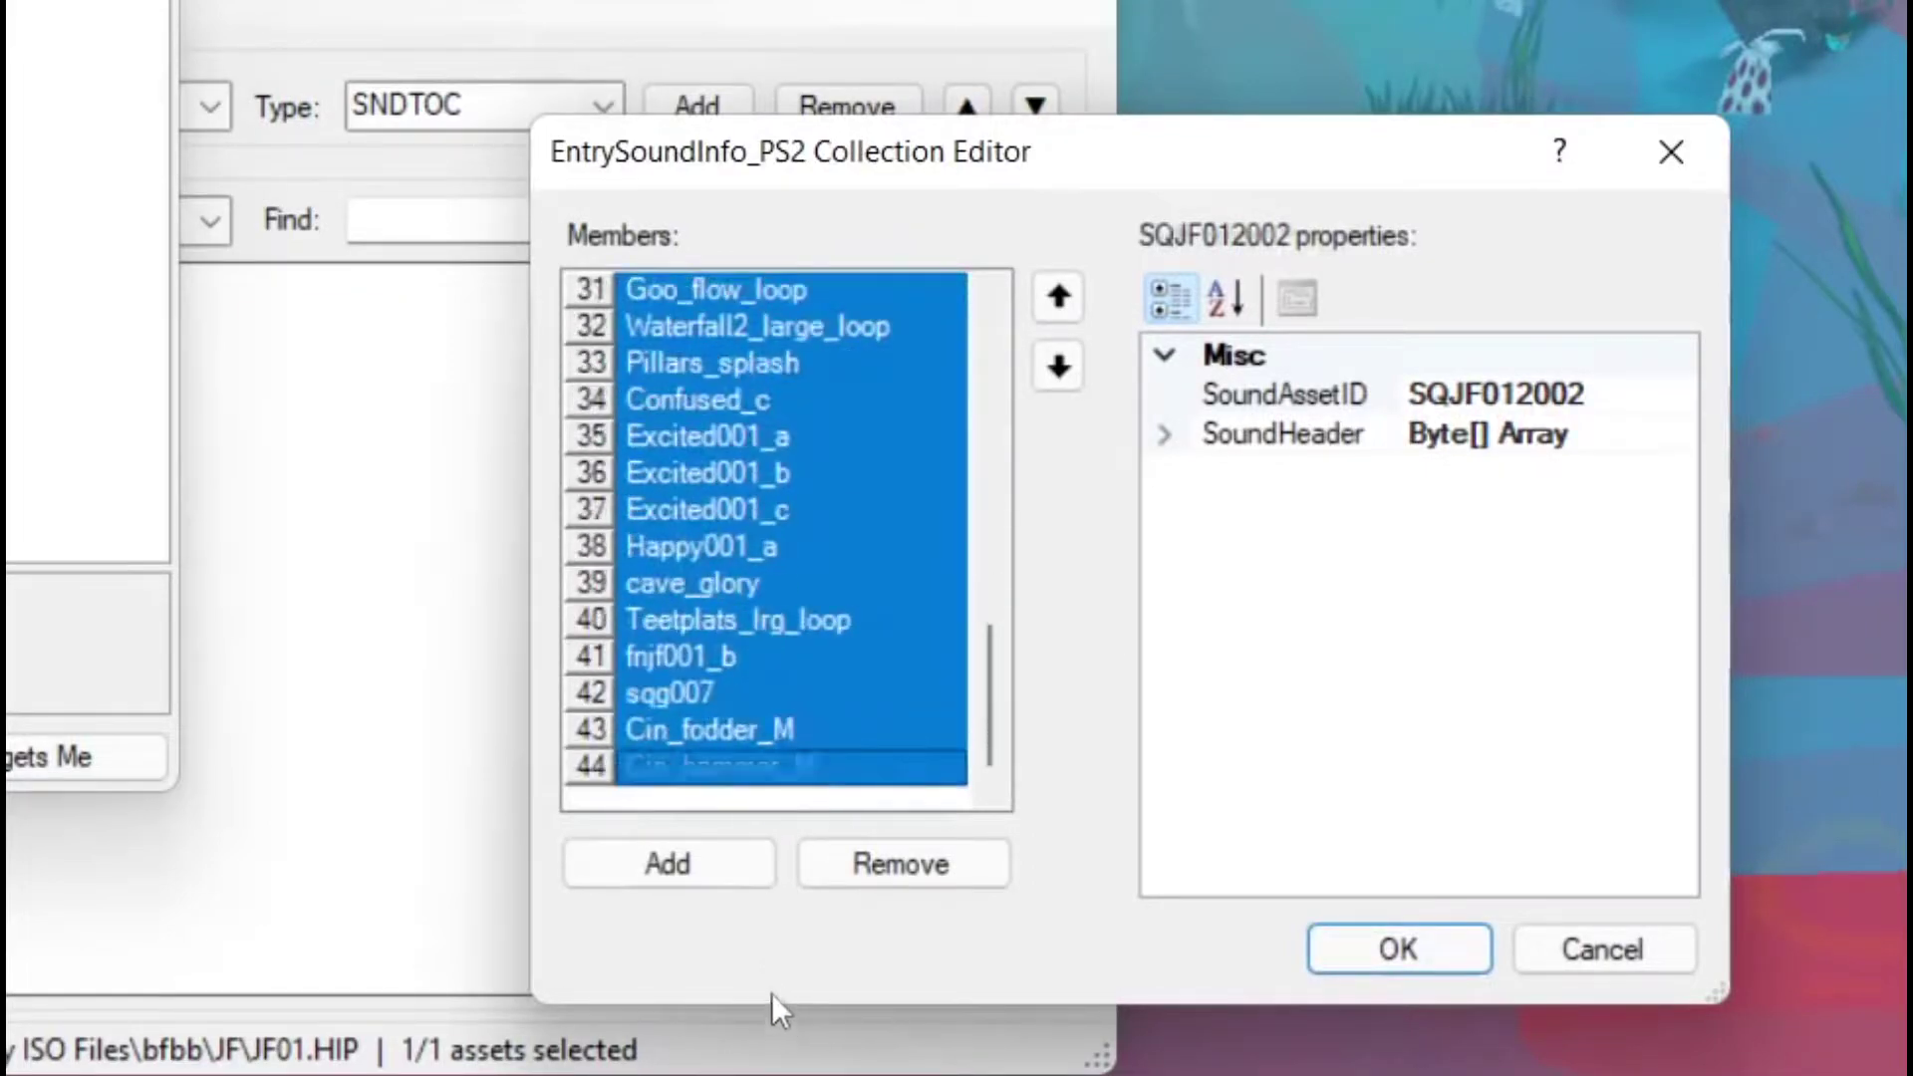
pyautogui.click(872, 865)
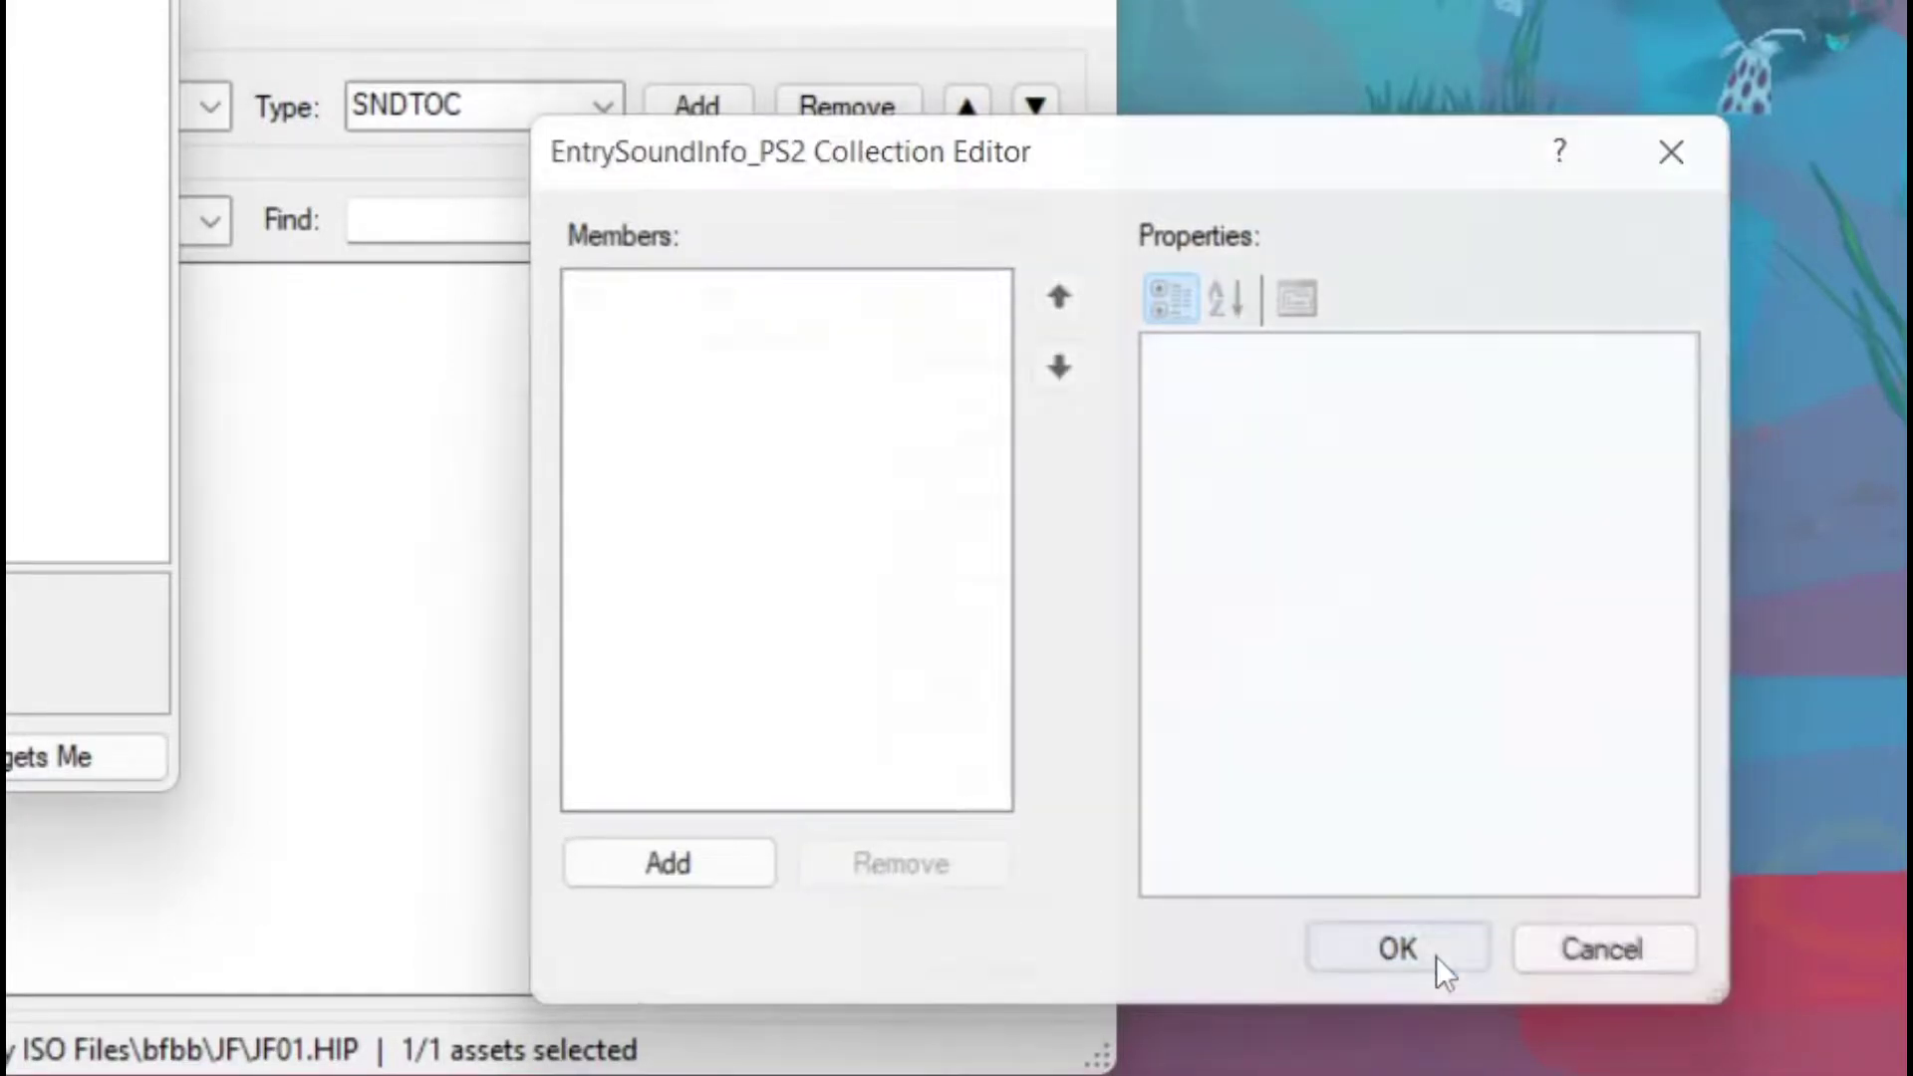
pyautogui.click(1437, 955)
# - Import baby.vag from the Audacity folder as an SNDS asset into Layer 13: SRAM of JF01.HIP
pyautogui.click(719, 892)
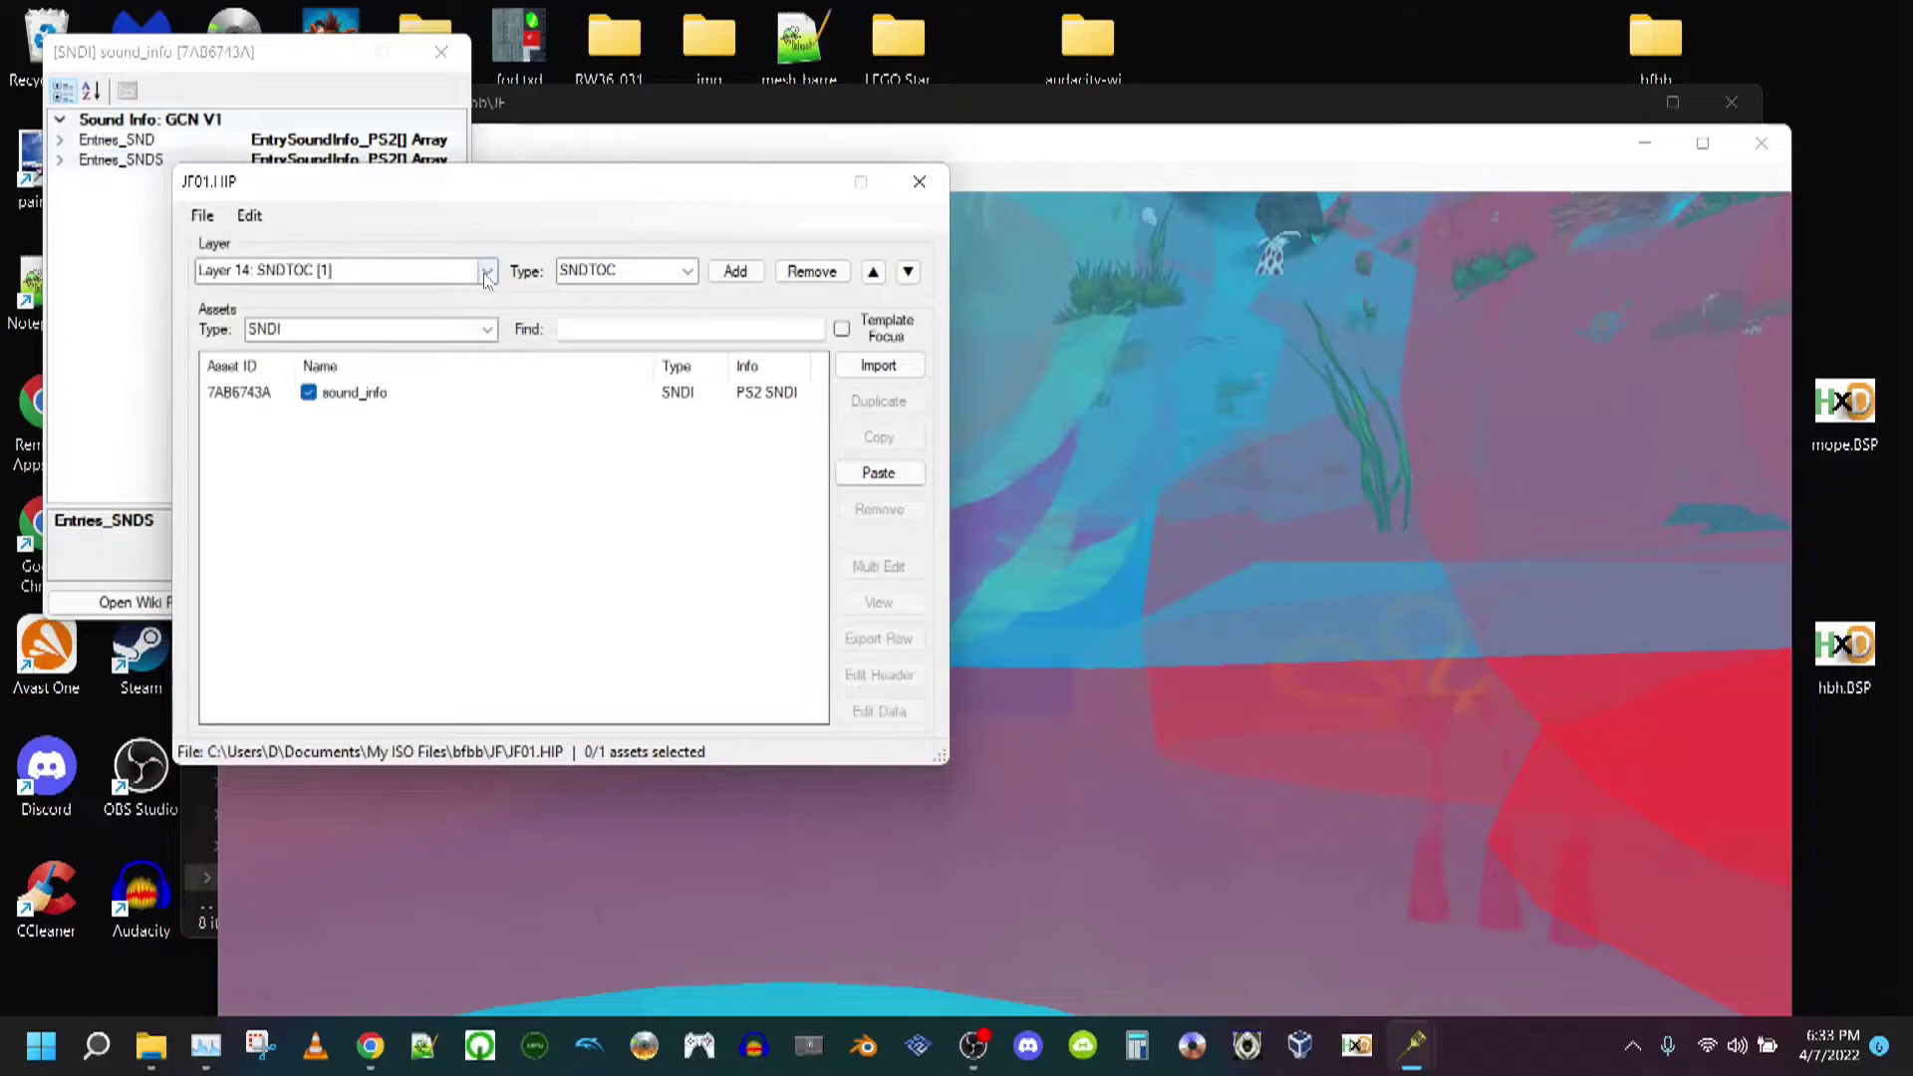
pyautogui.click(486, 271)
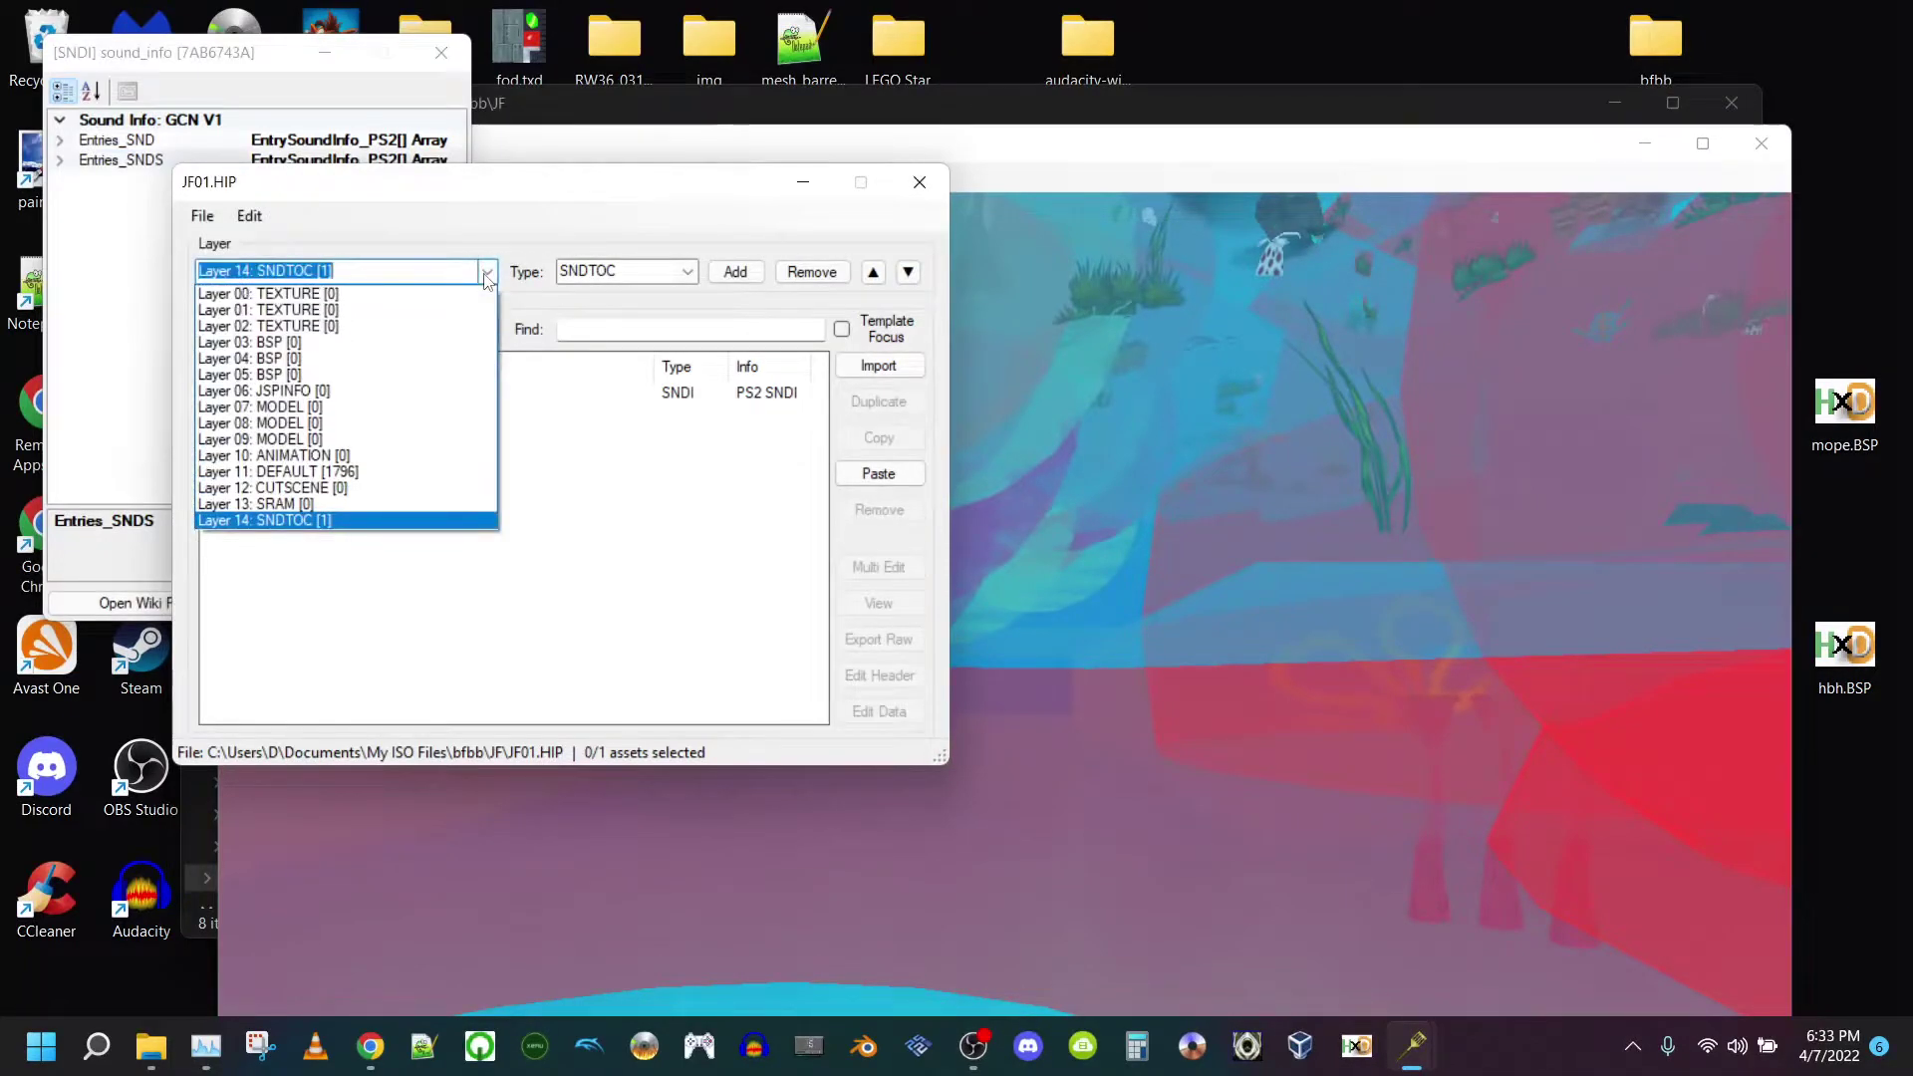
pyautogui.click(375, 504)
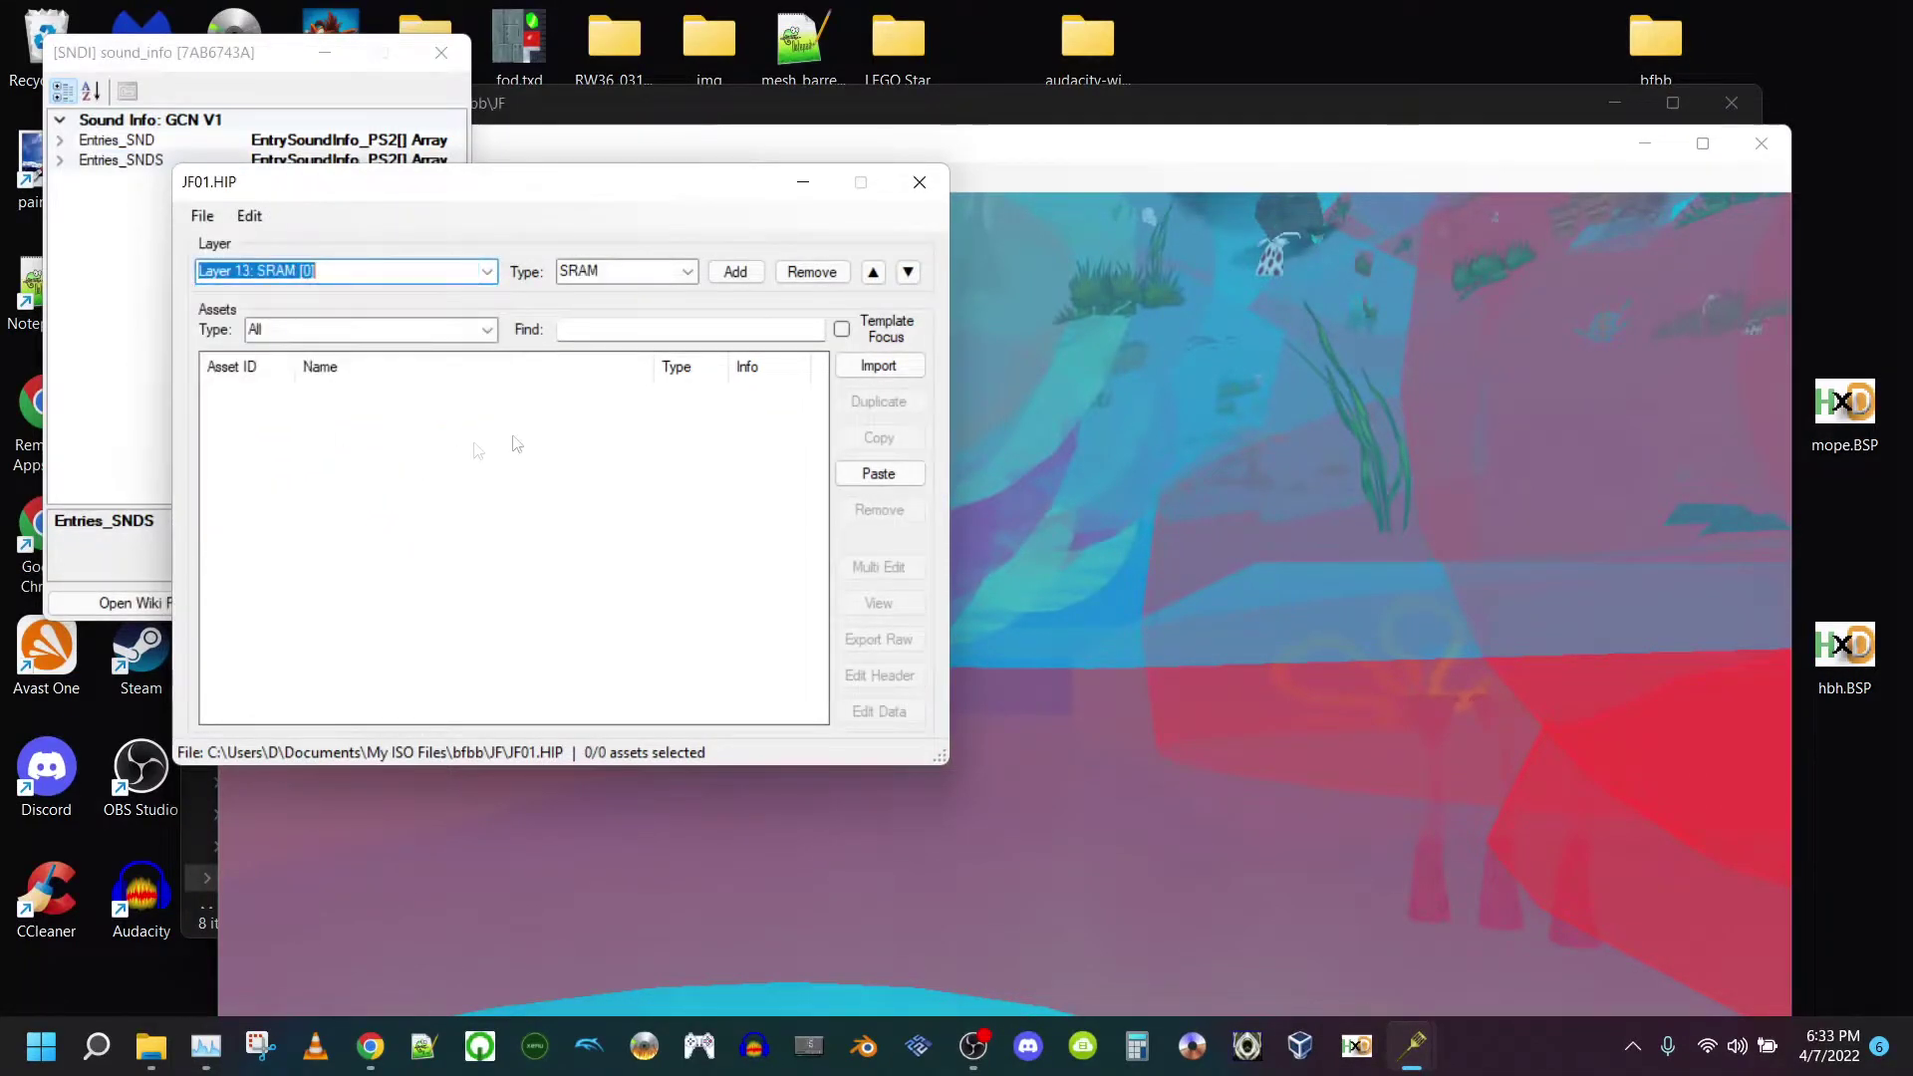
pyautogui.click(871, 366)
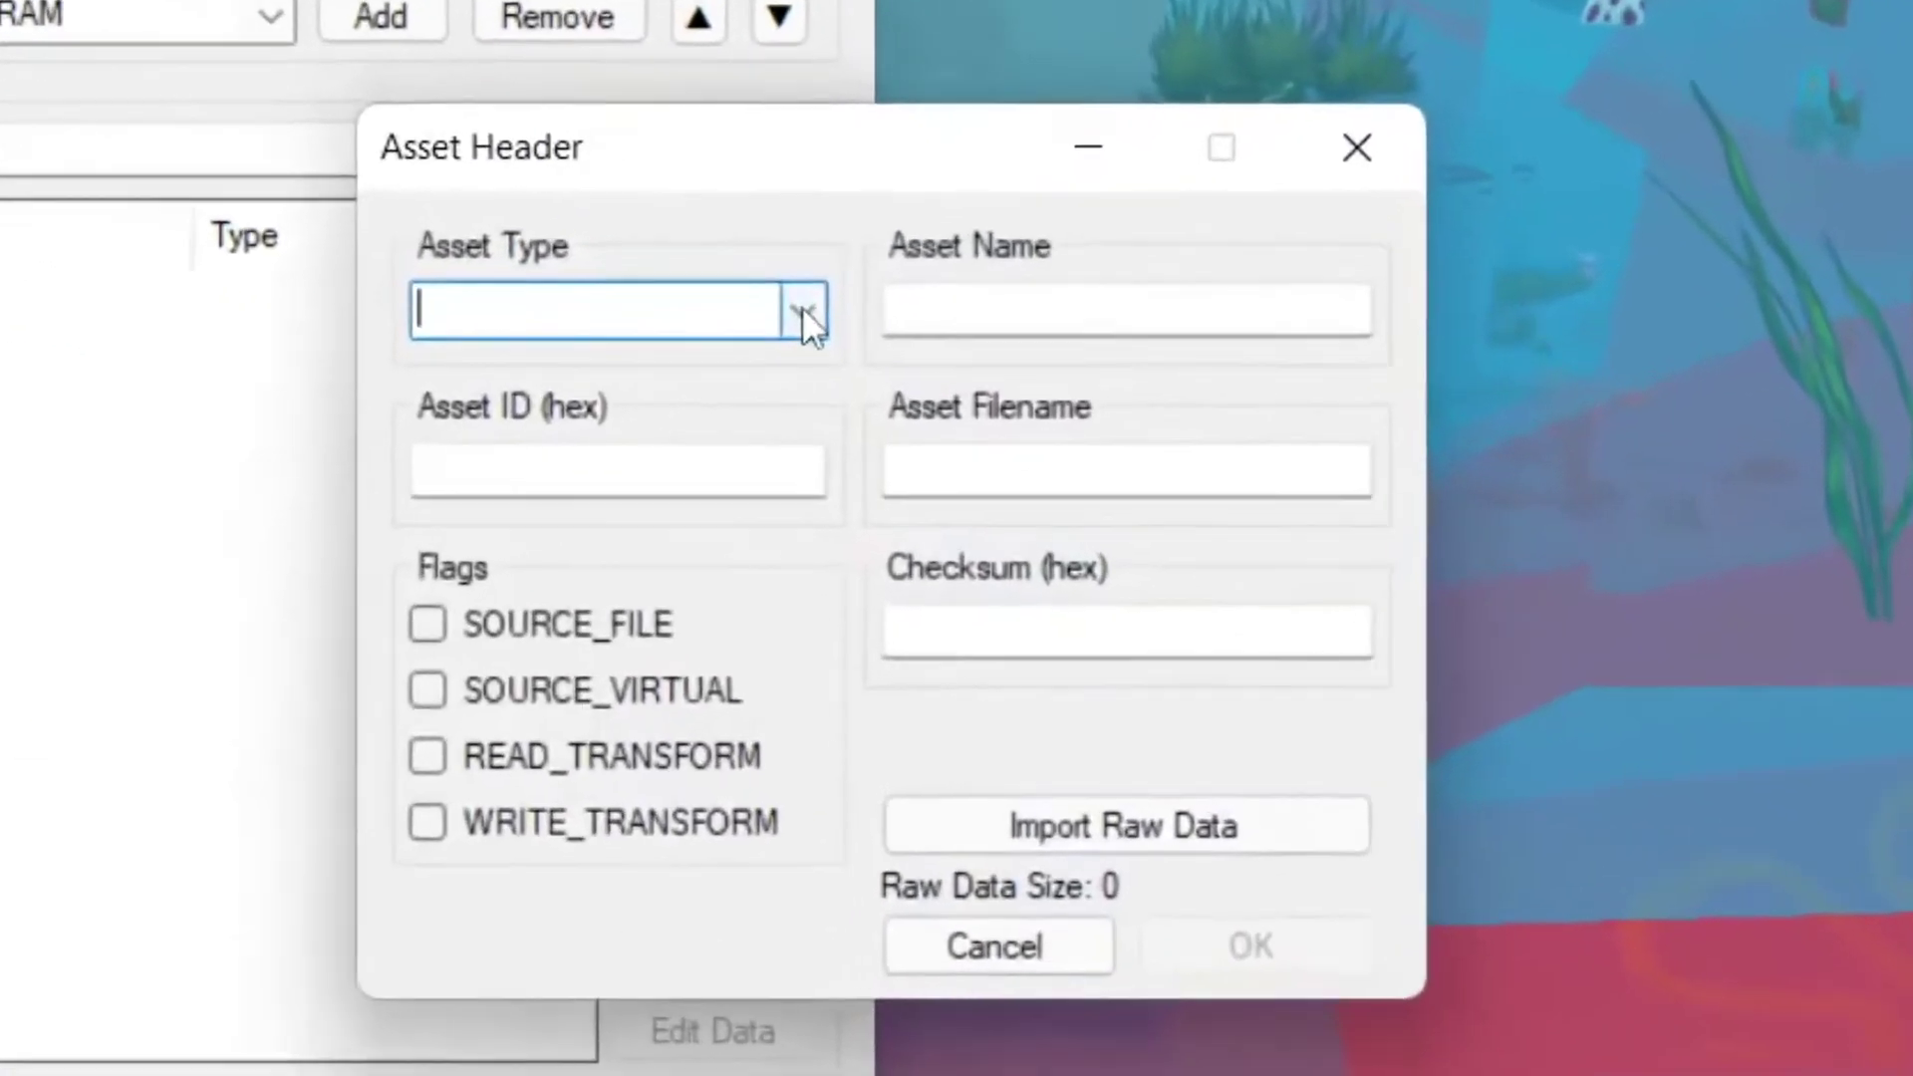
pyautogui.click(803, 307)
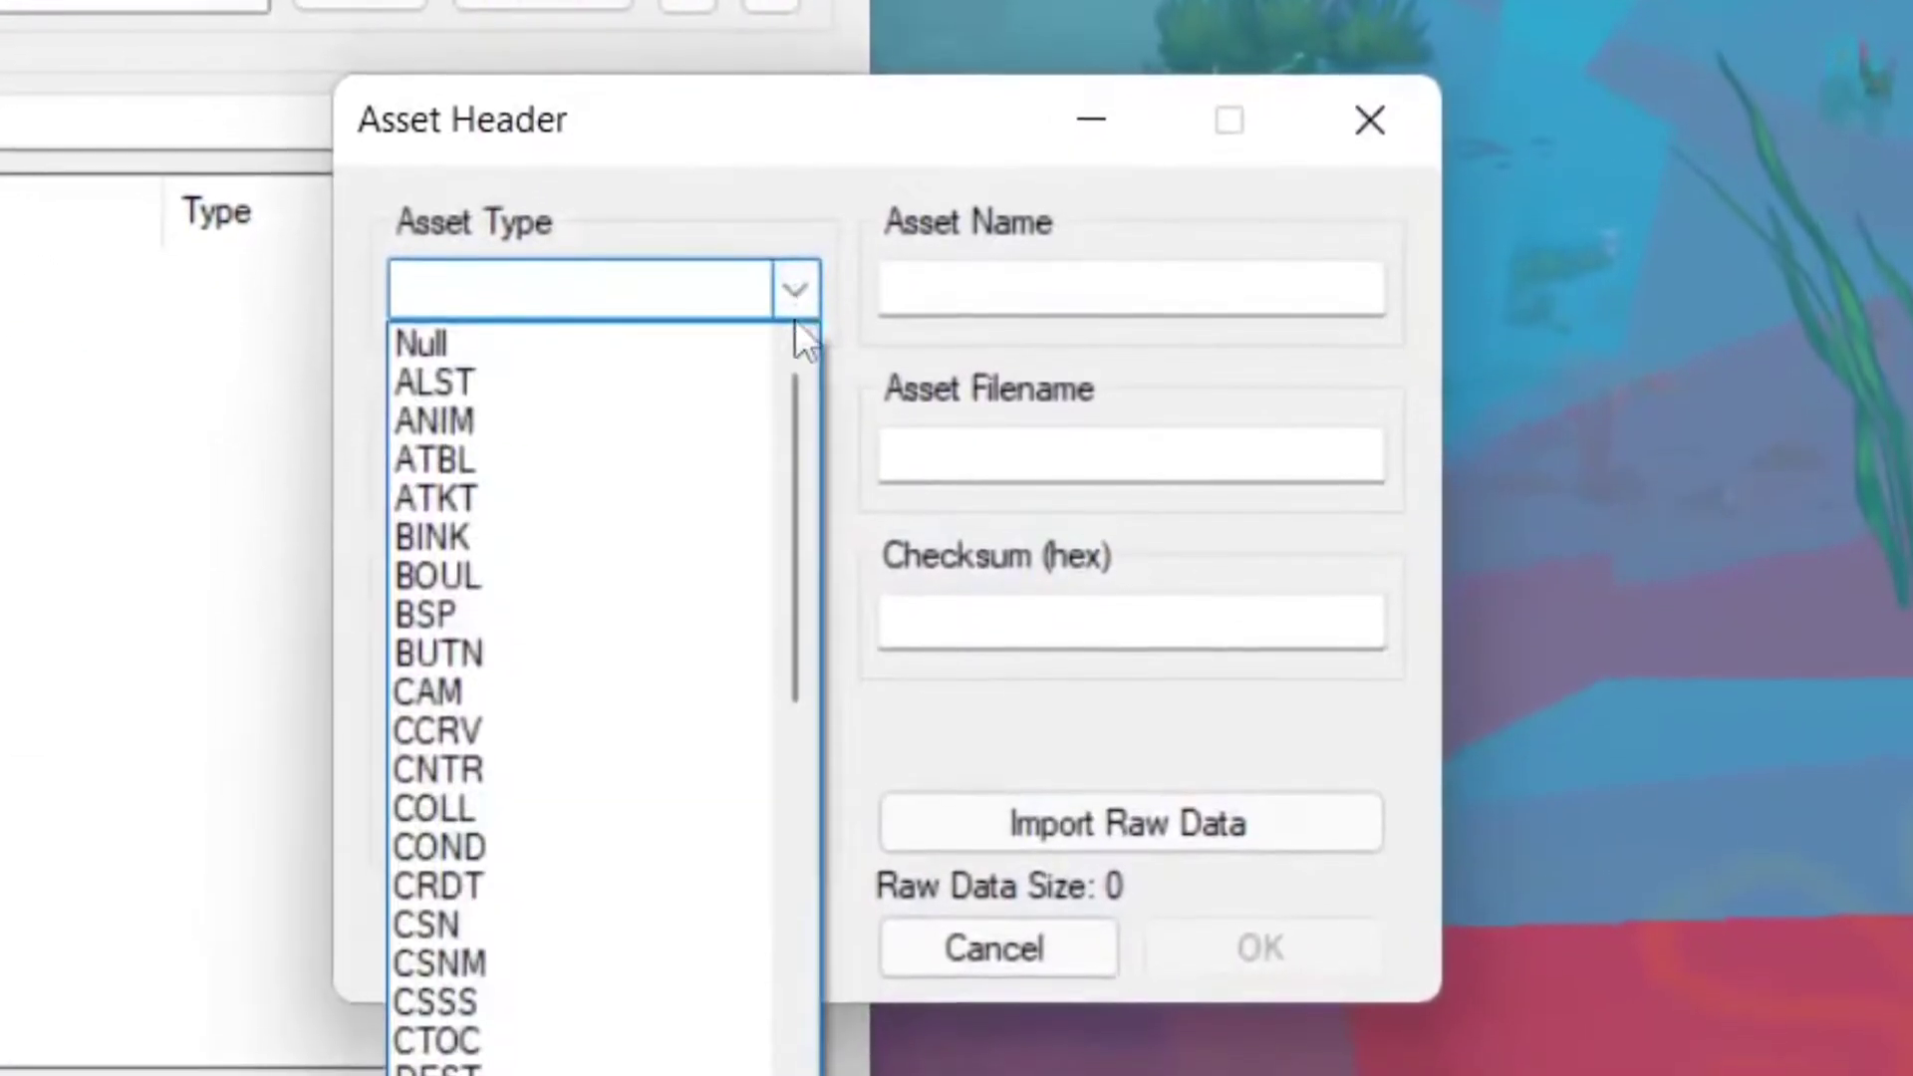
pyautogui.scroll(-20, 757, 618)
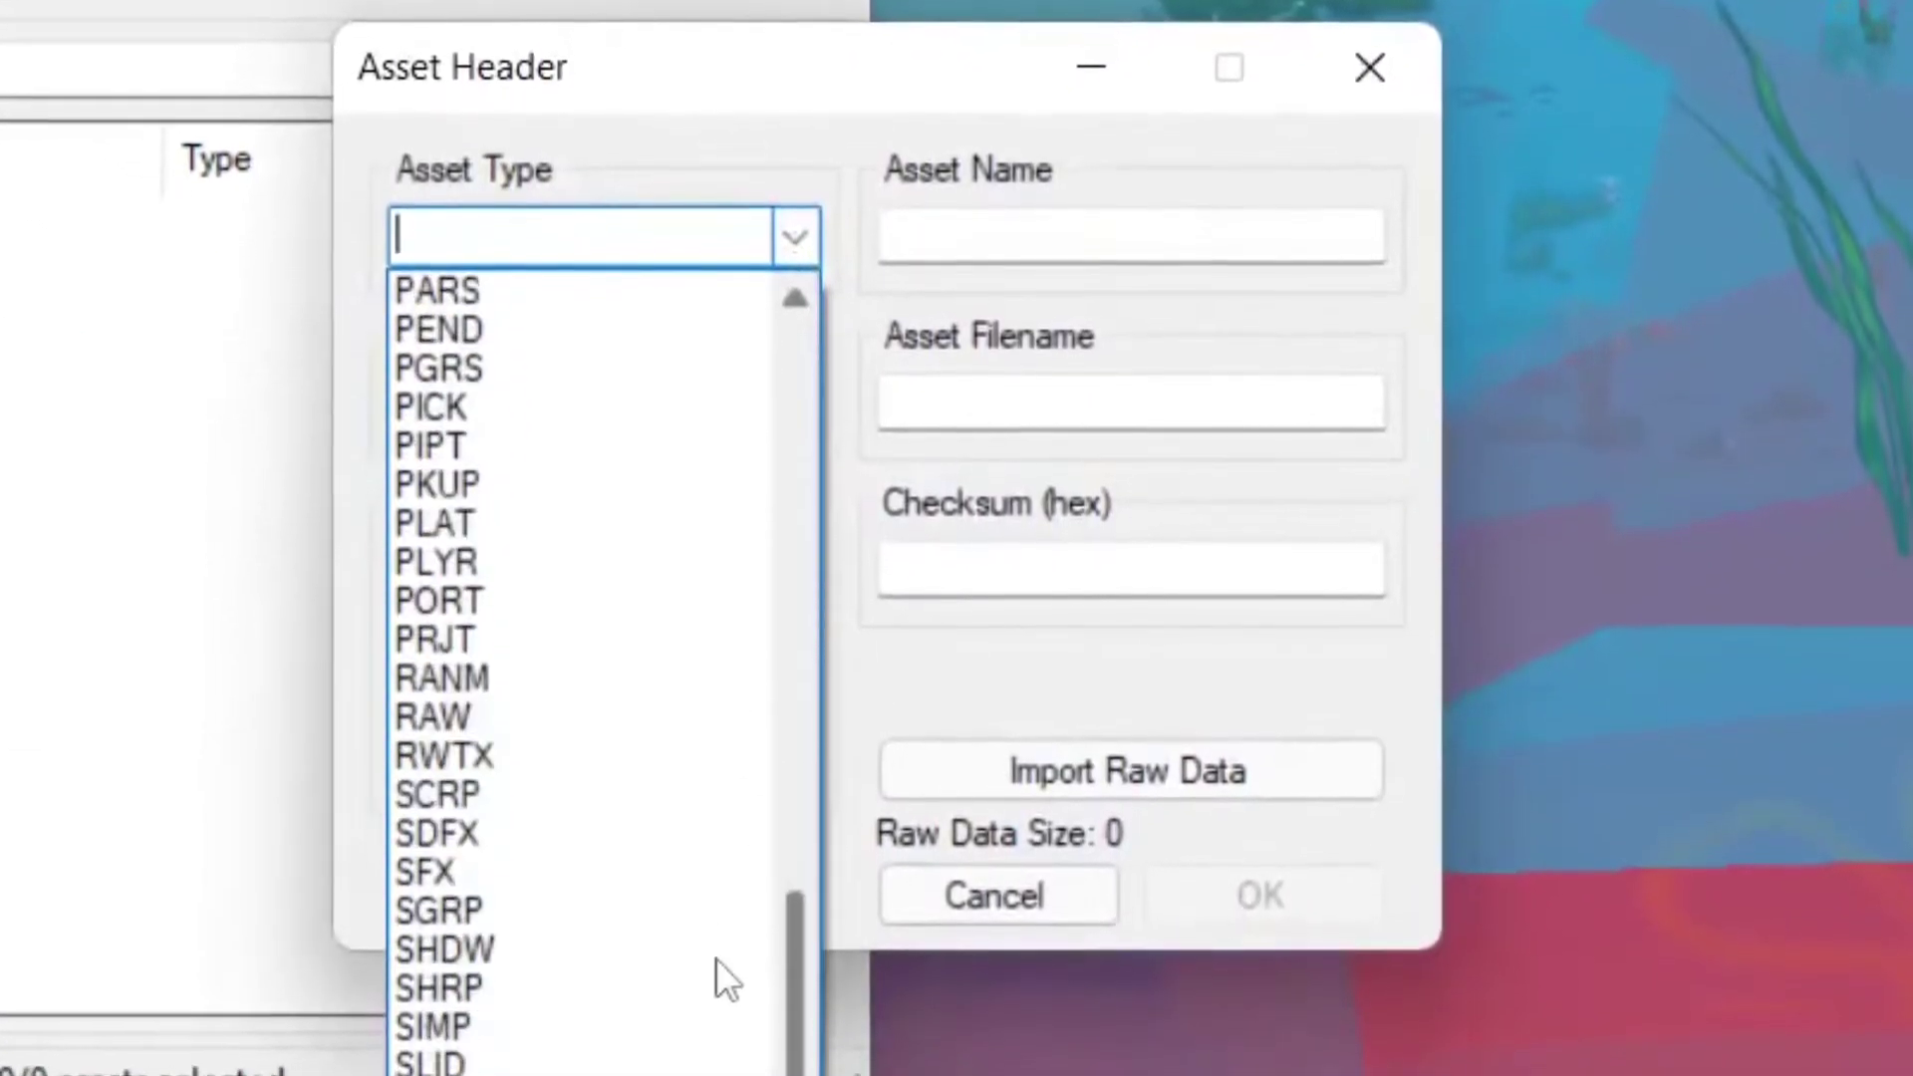
pyautogui.scroll(-3, 717, 977)
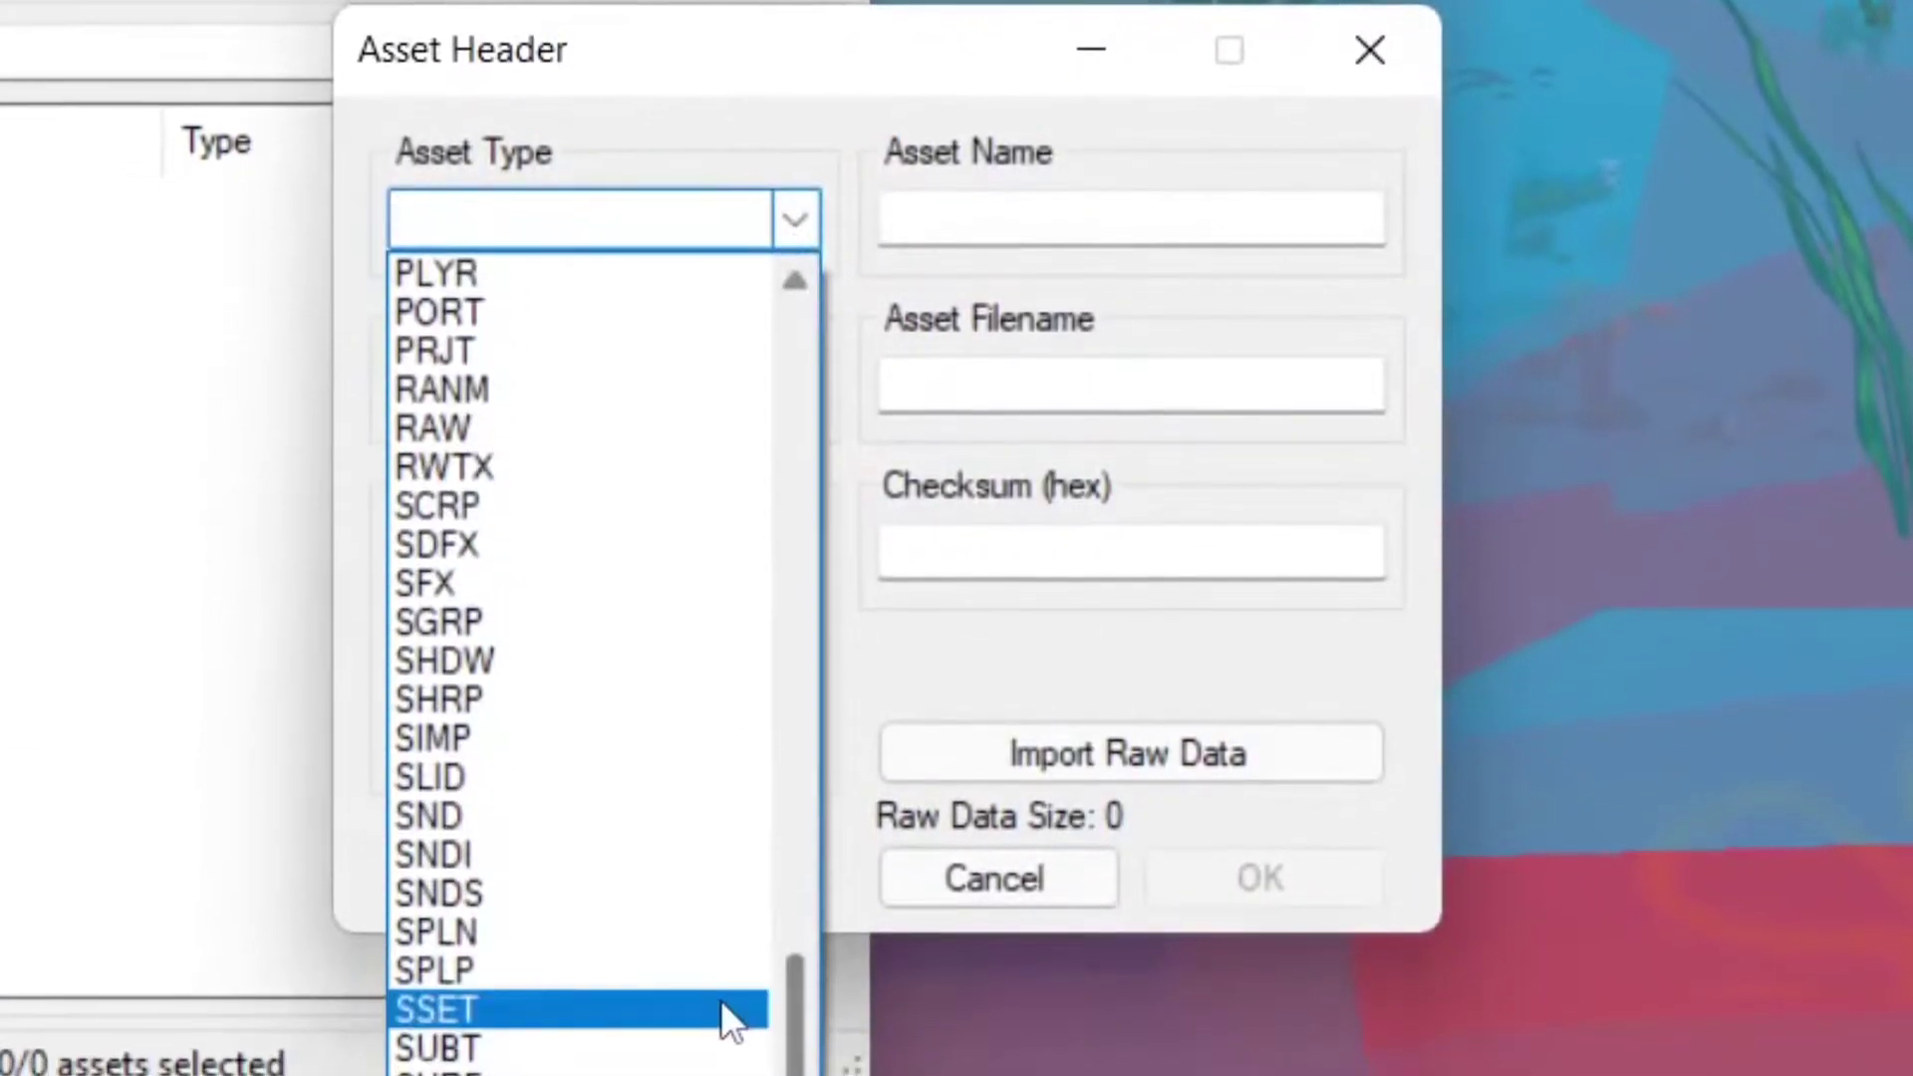
pyautogui.click(598, 897)
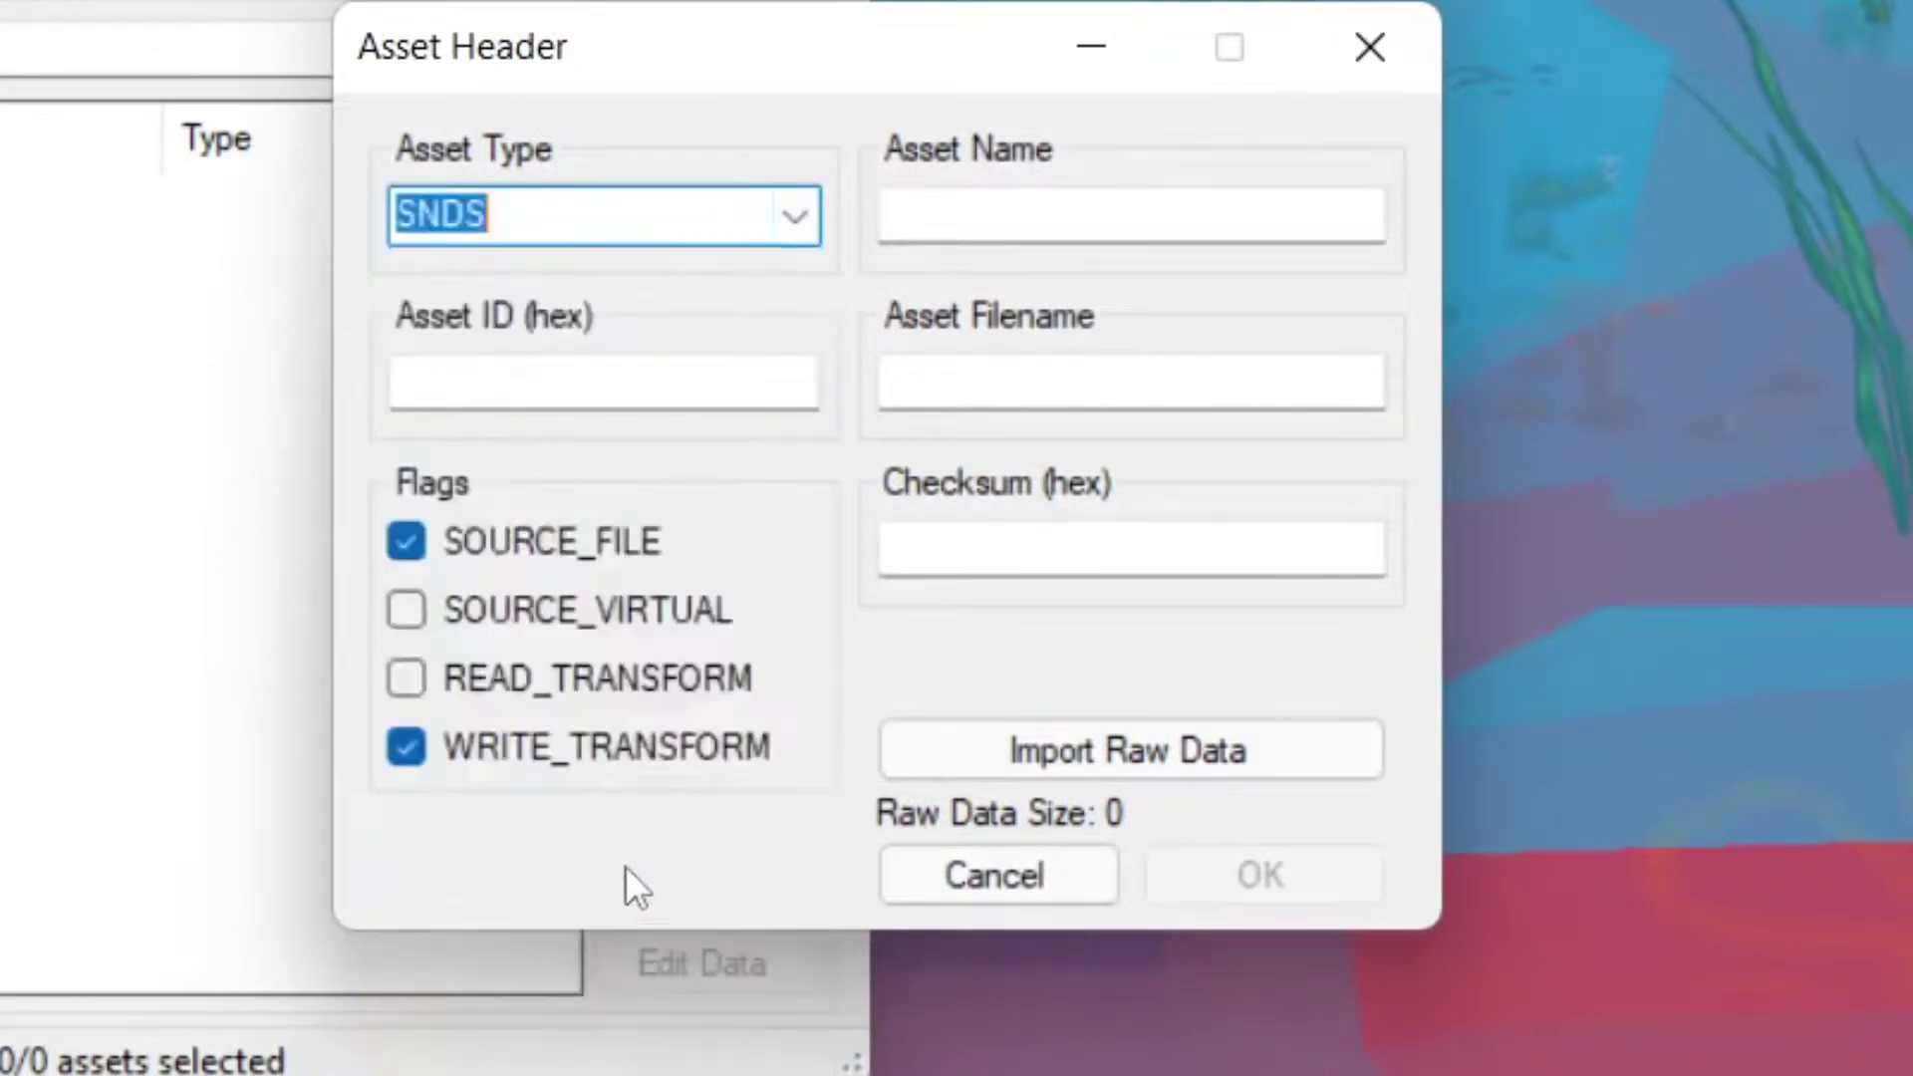
pyautogui.click(1004, 754)
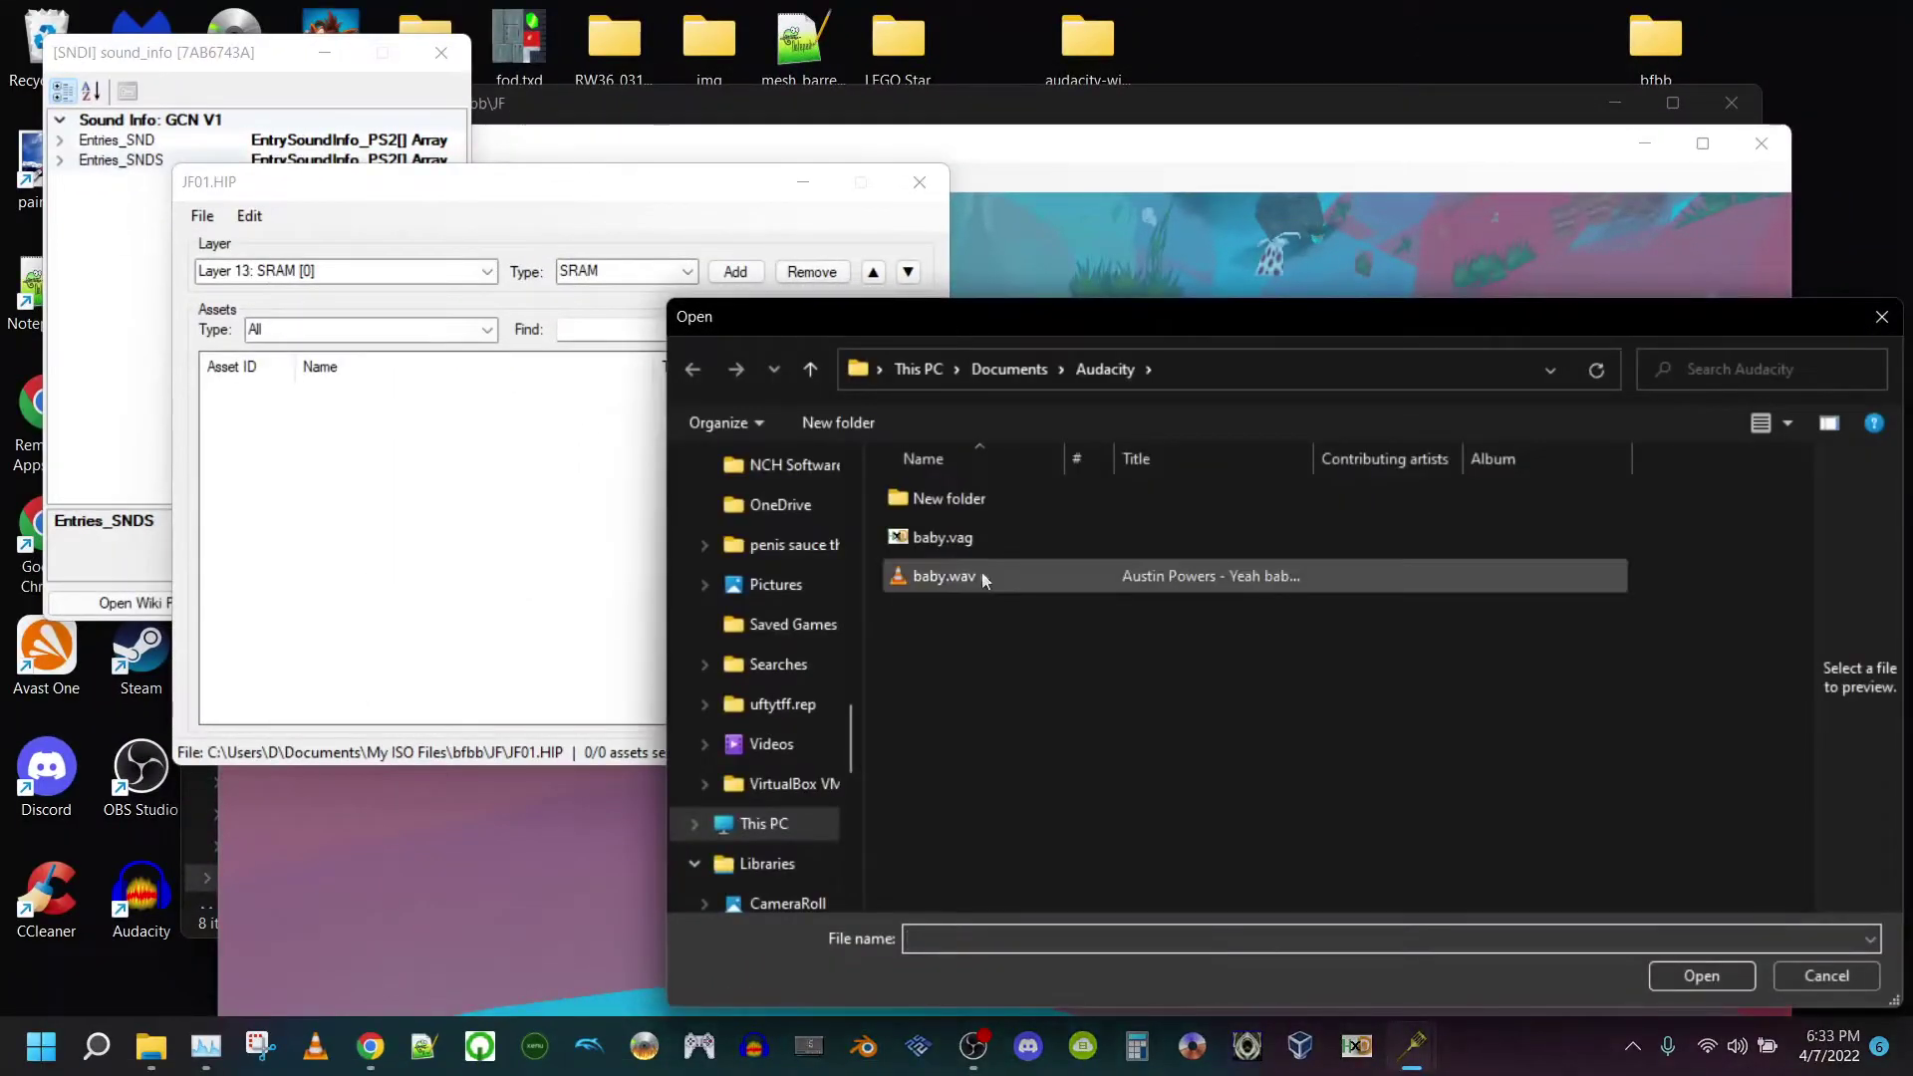
pyautogui.doubleClick(971, 538)
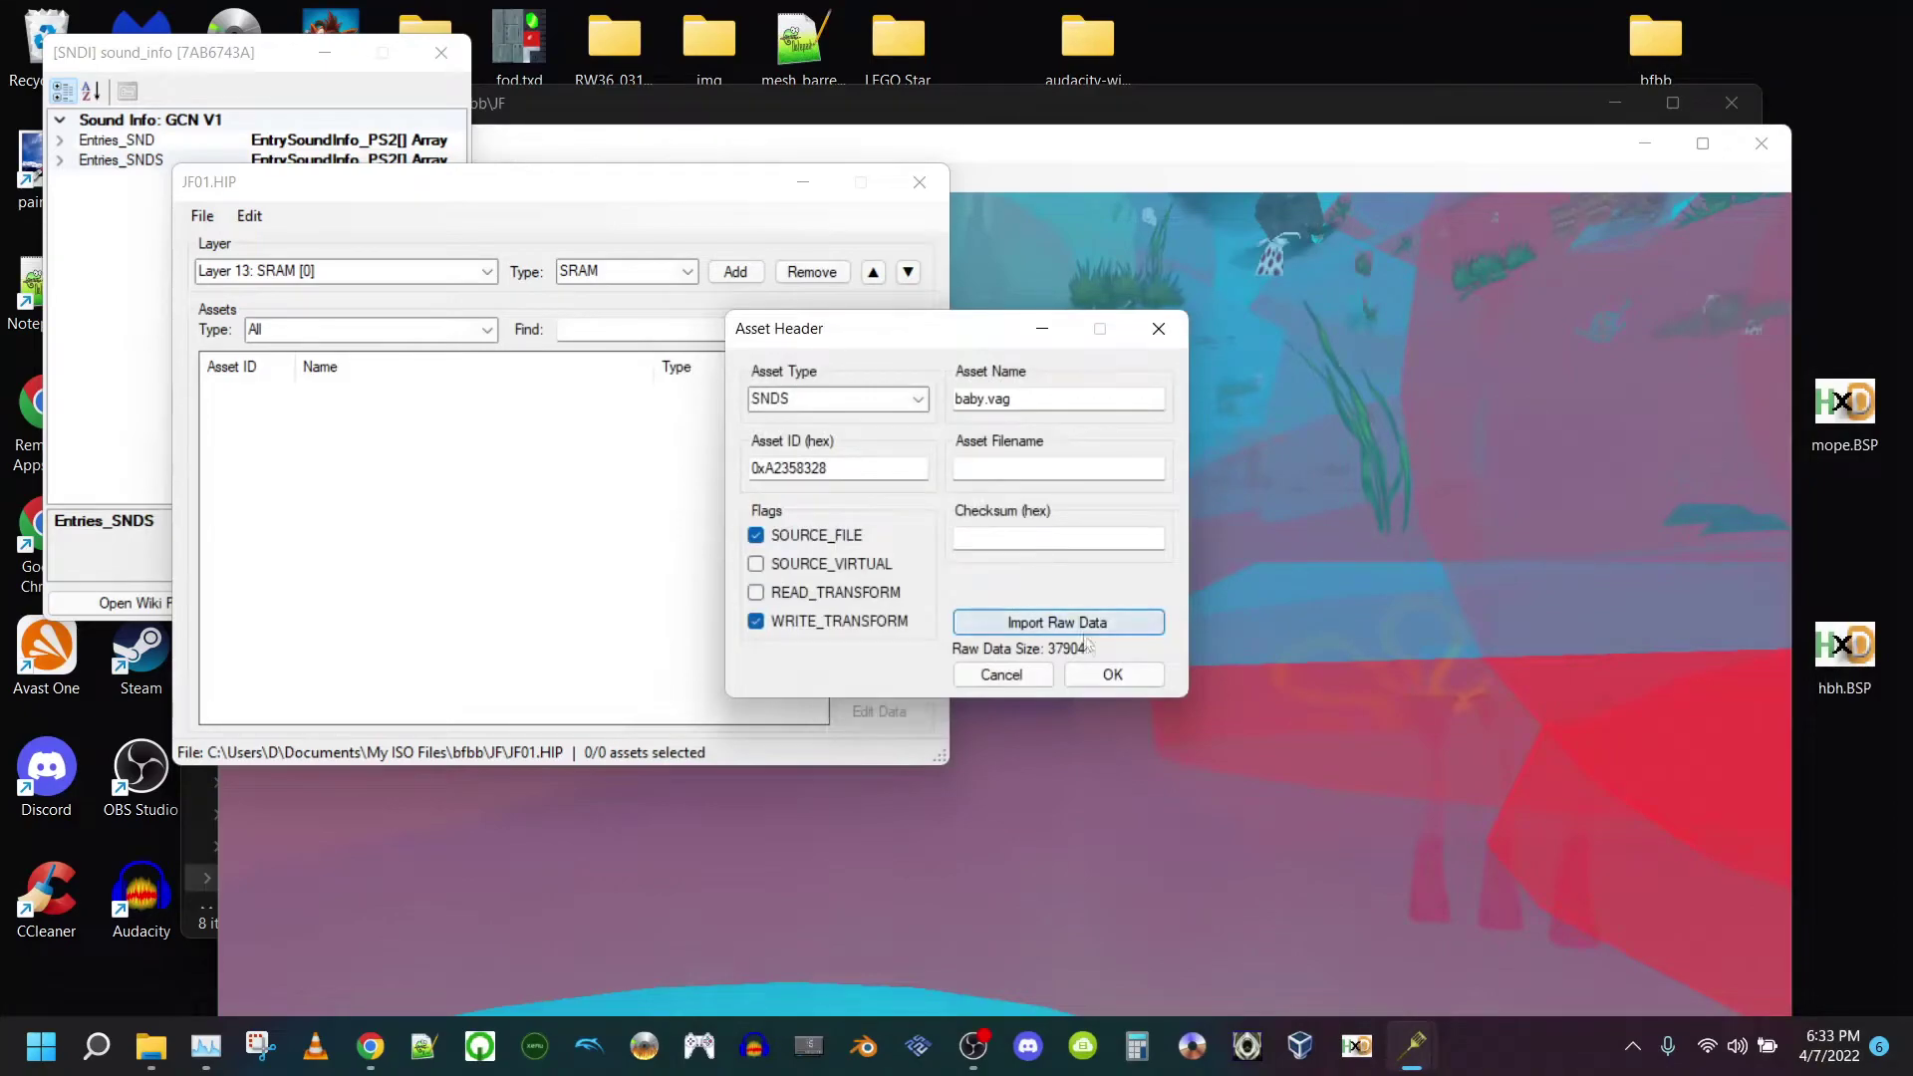
pyautogui.click(1111, 675)
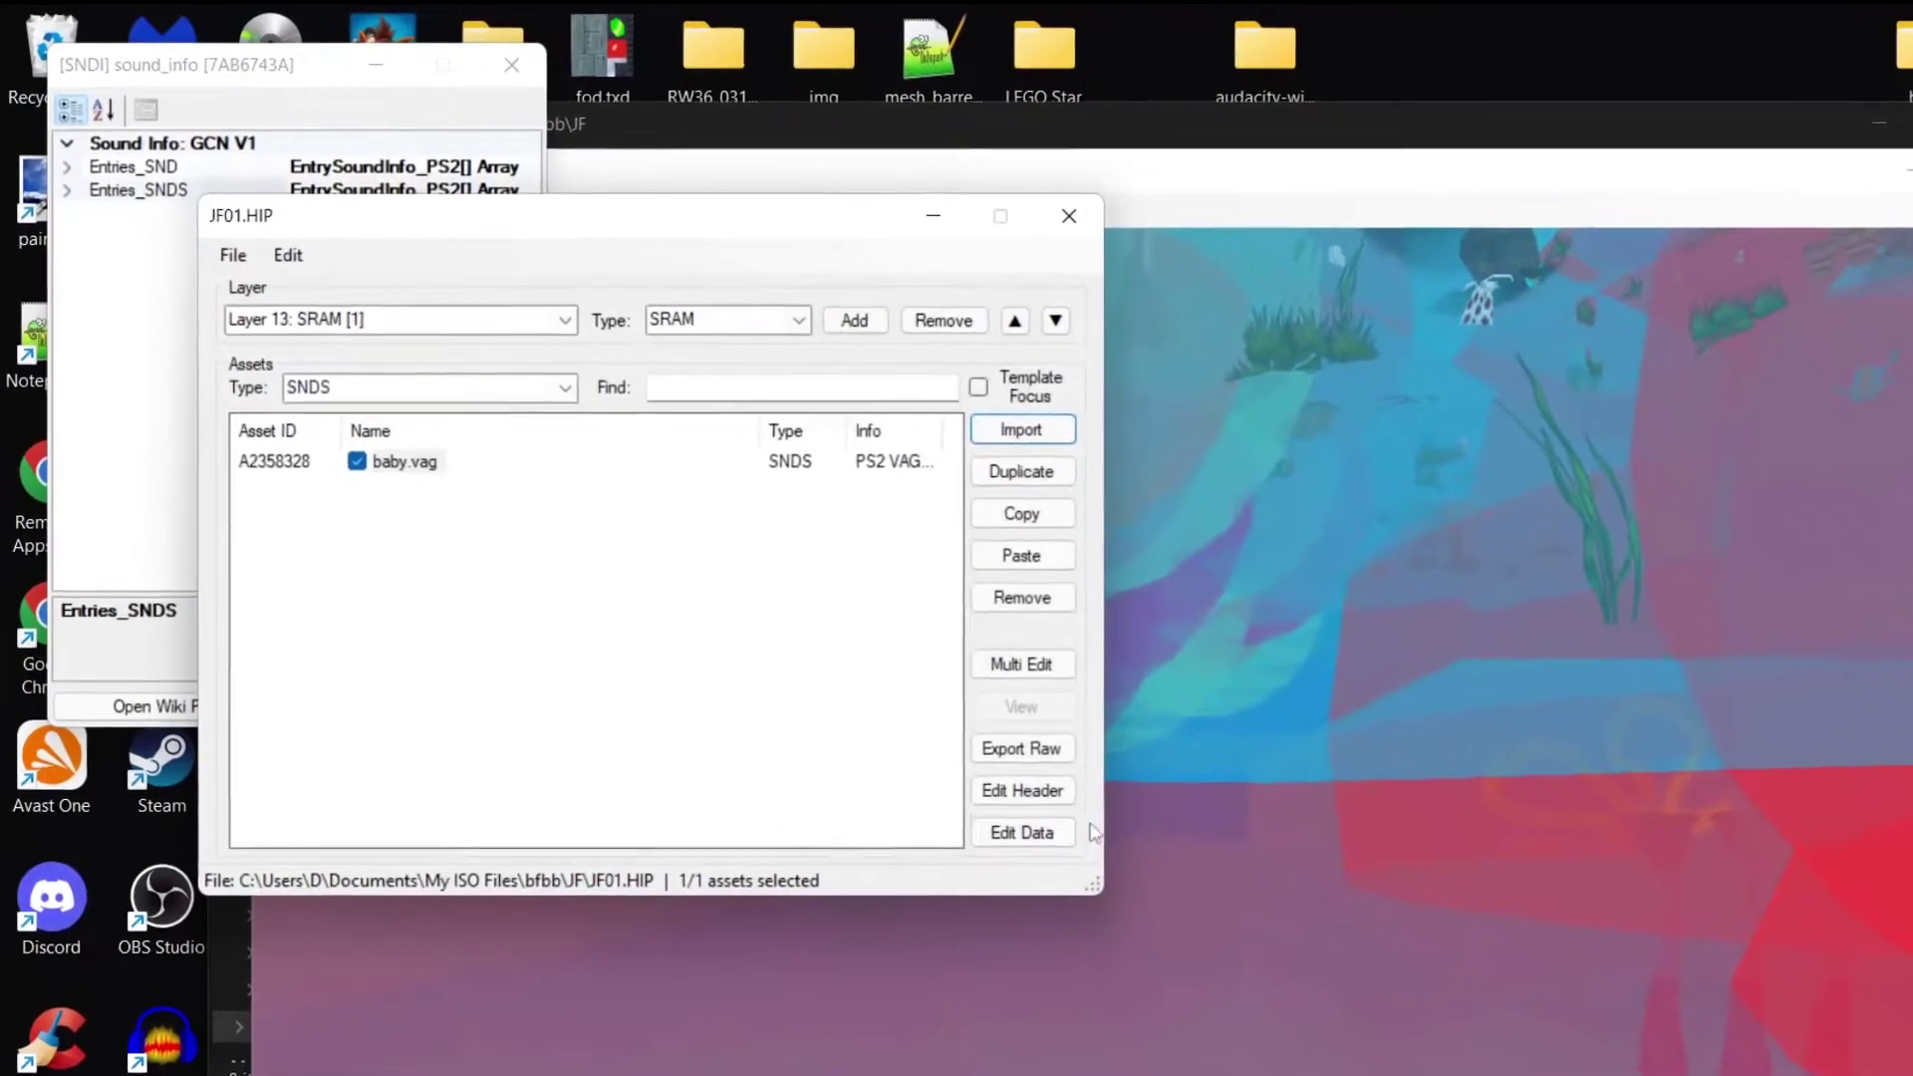
# - Import the baby.vag sound data into the new SNDS asset with its header trimmed and sent to SNDI
pyautogui.click(960, 780)
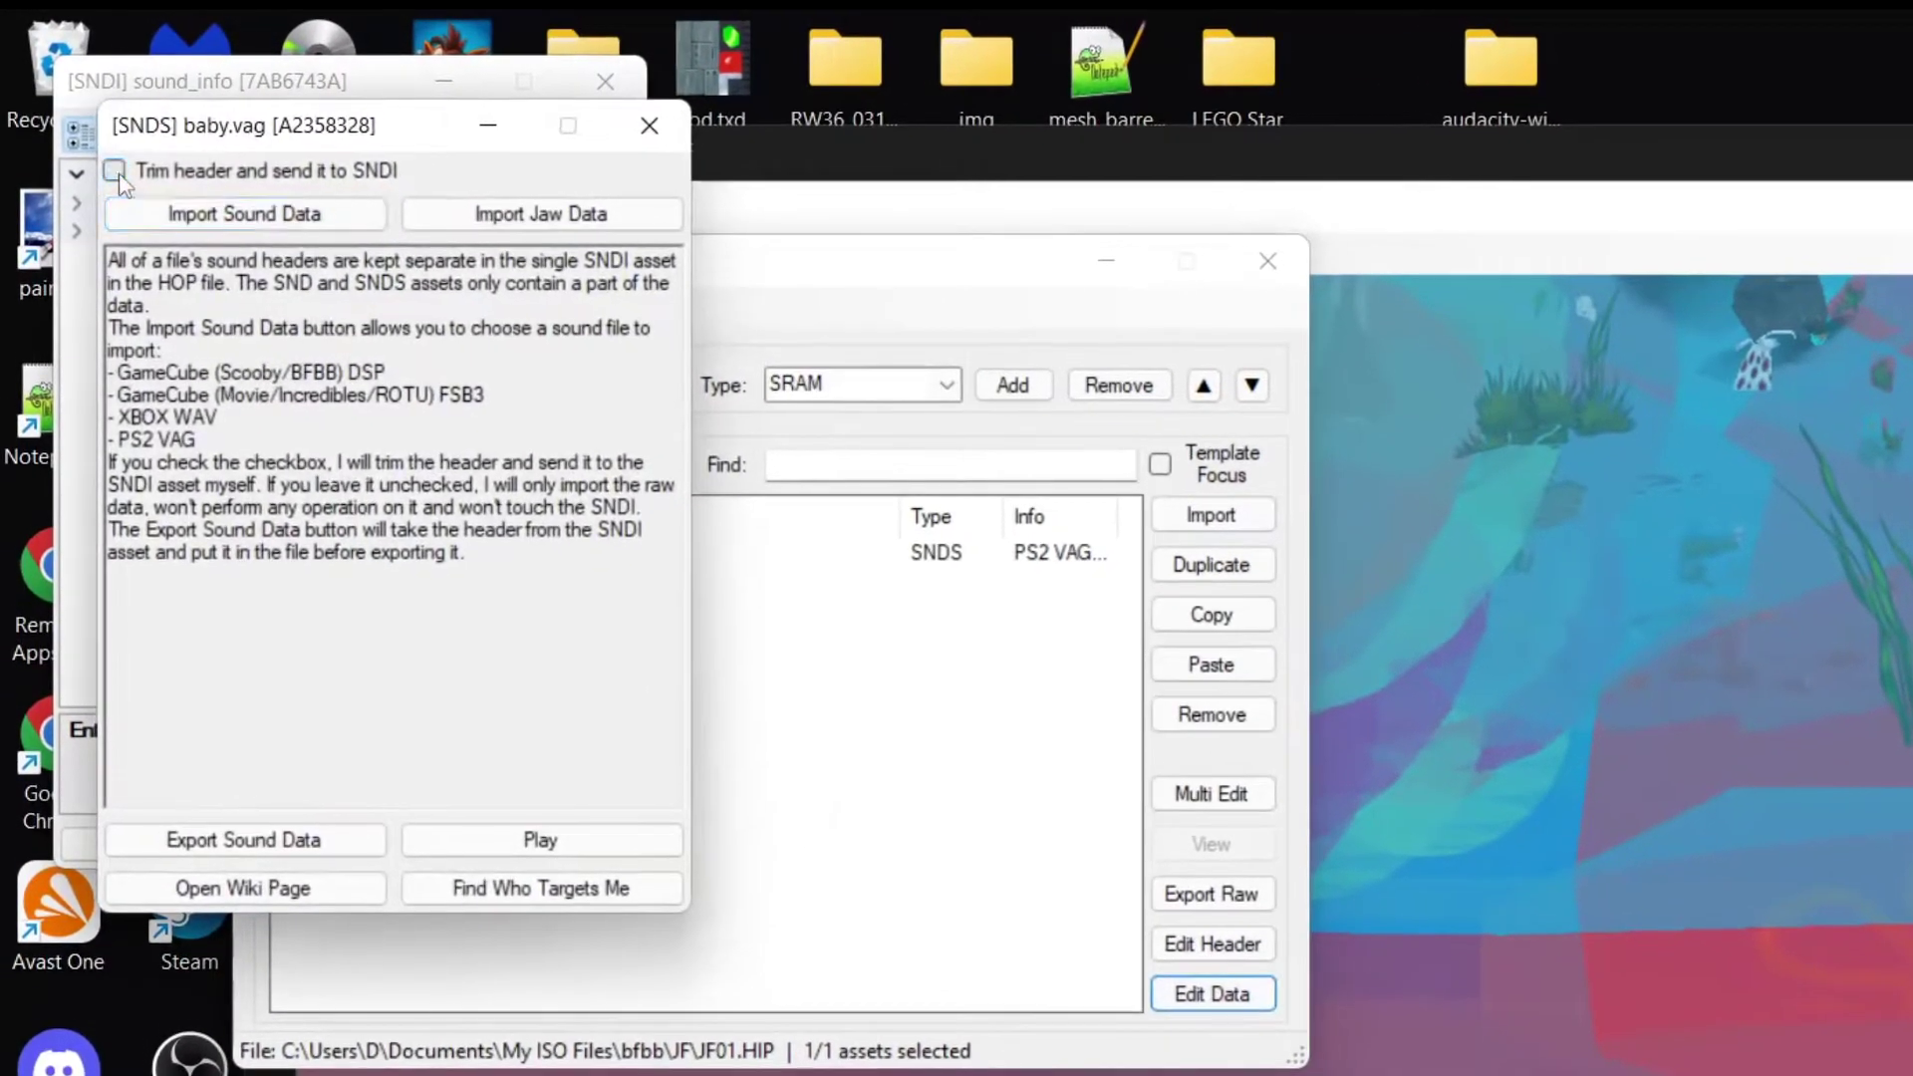
pyautogui.click(118, 176)
pyautogui.click(160, 213)
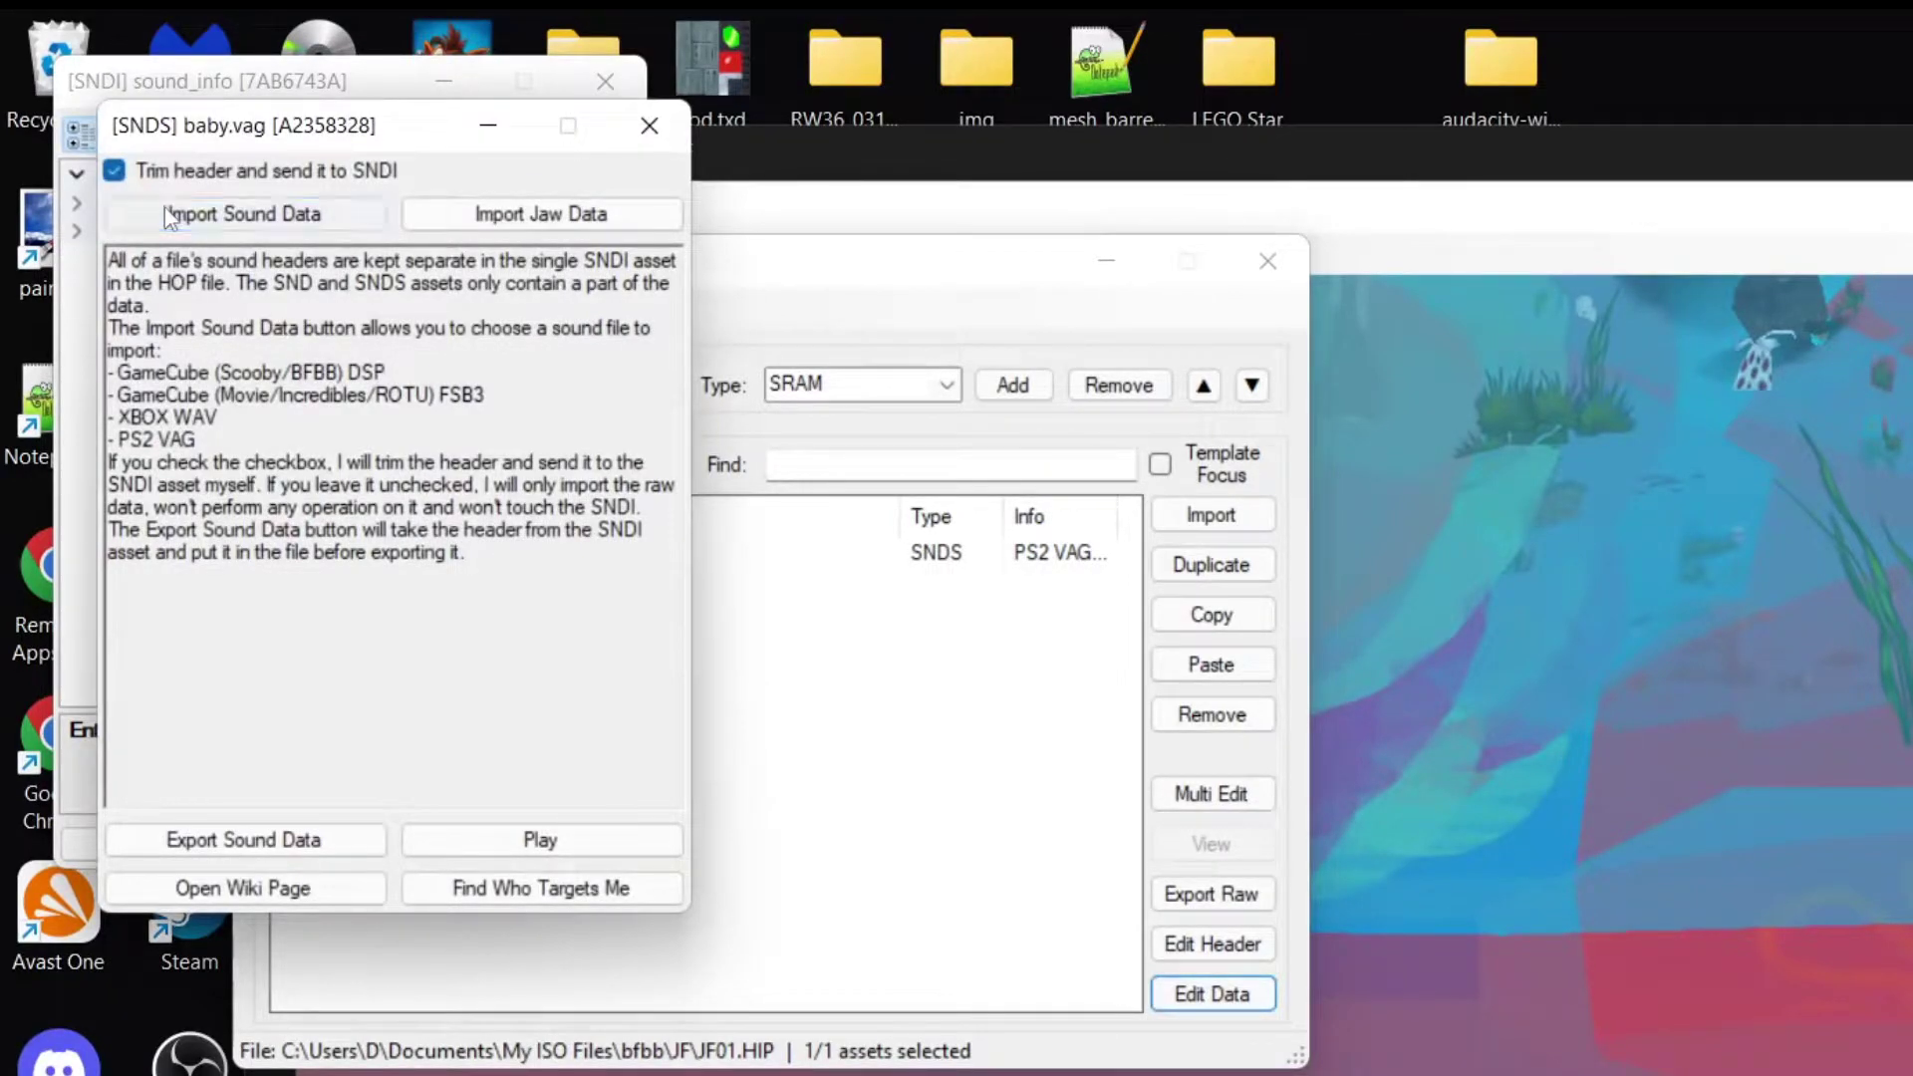
pyautogui.doubleClick(486, 486)
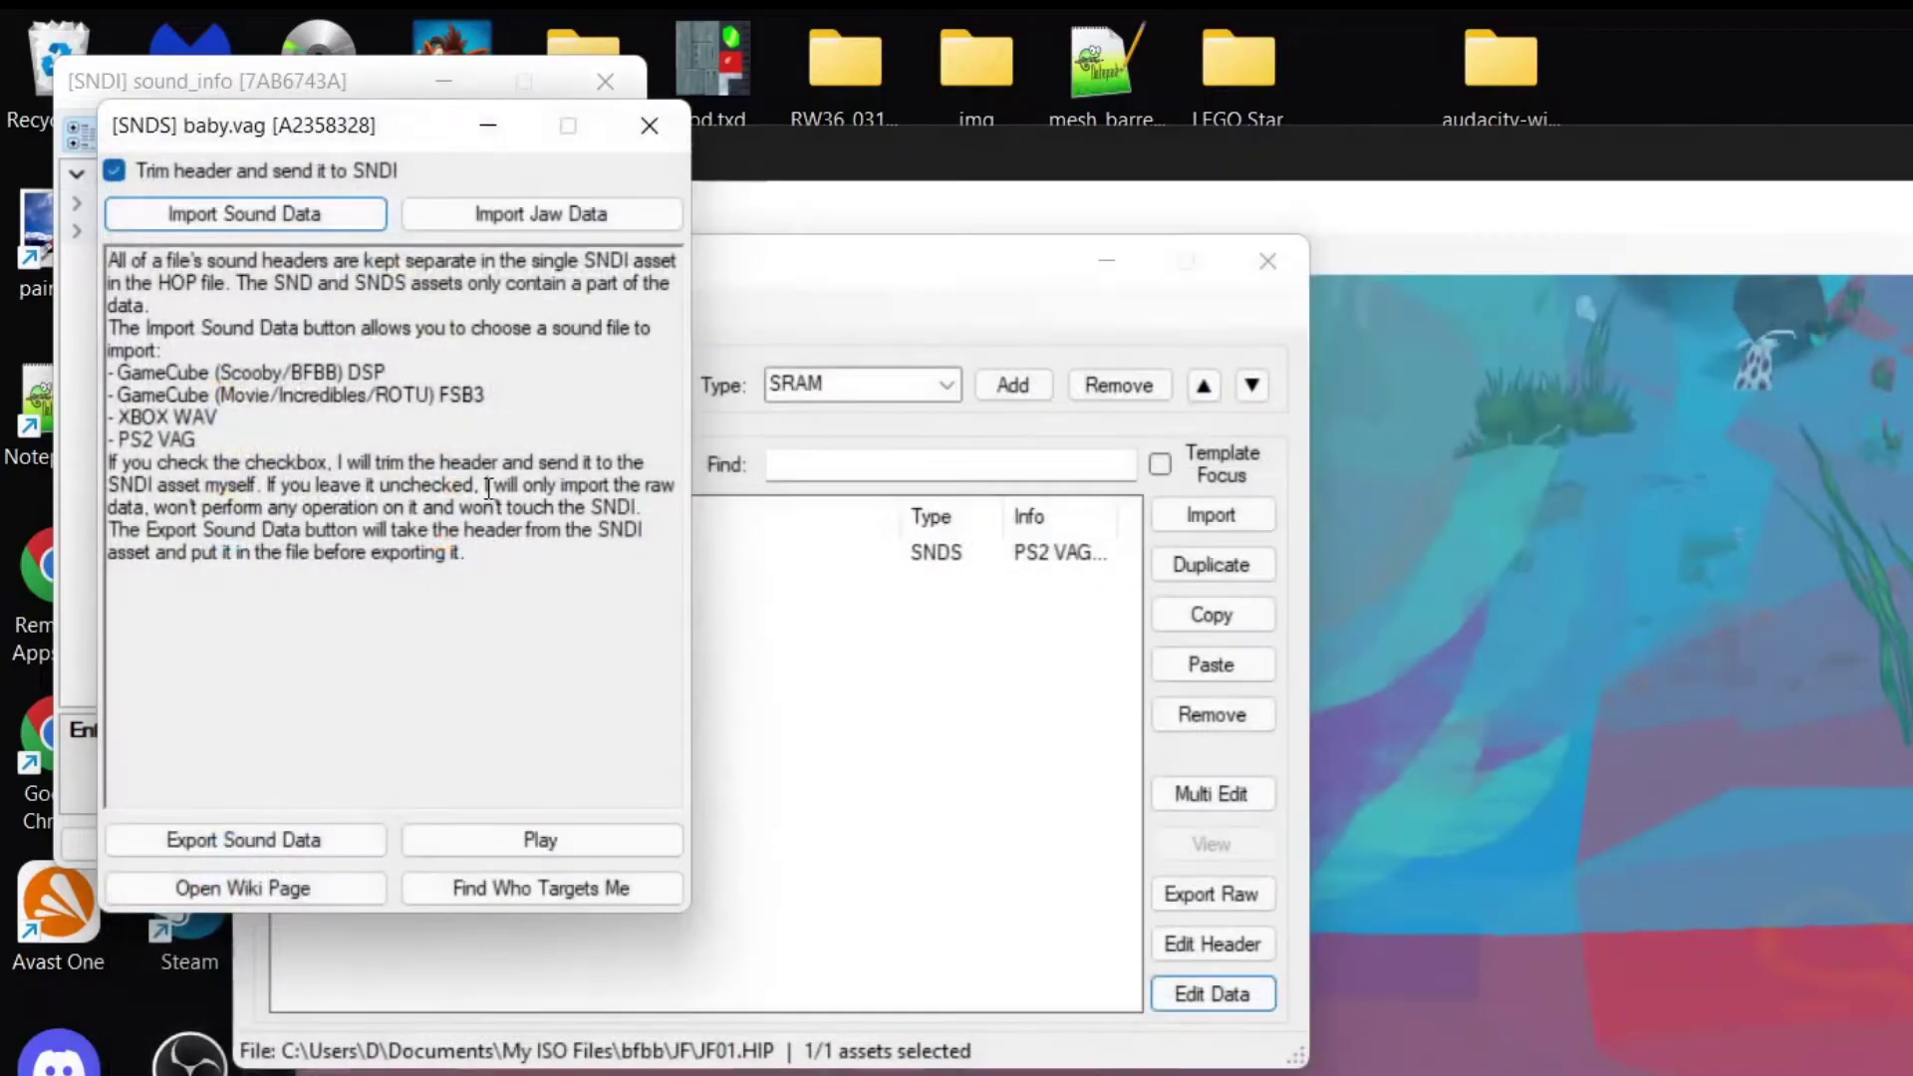
pyautogui.click(649, 126)
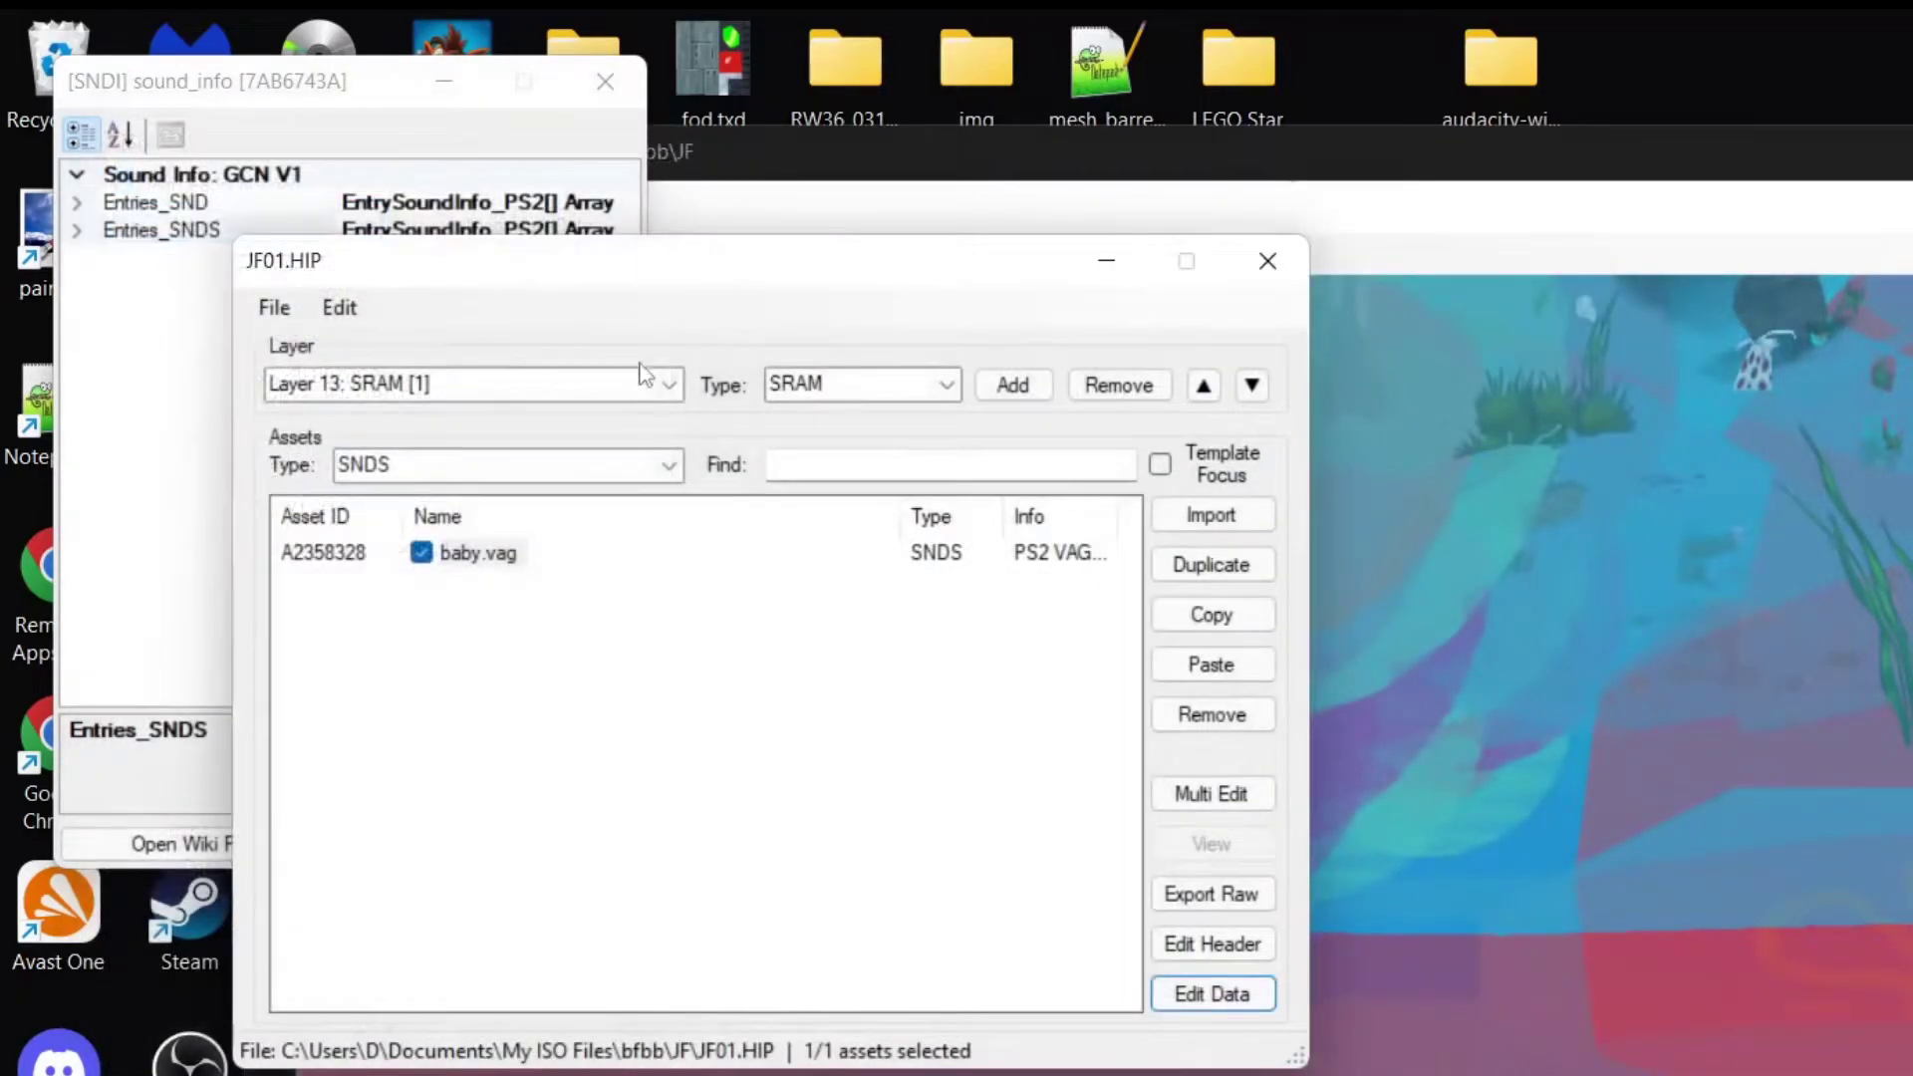
# - Examine the Entries_SNDS collection of sound_info in Layer 14: SNDTOC for the baby.vag entry
pyautogui.click(668, 385)
pyautogui.click(504, 728)
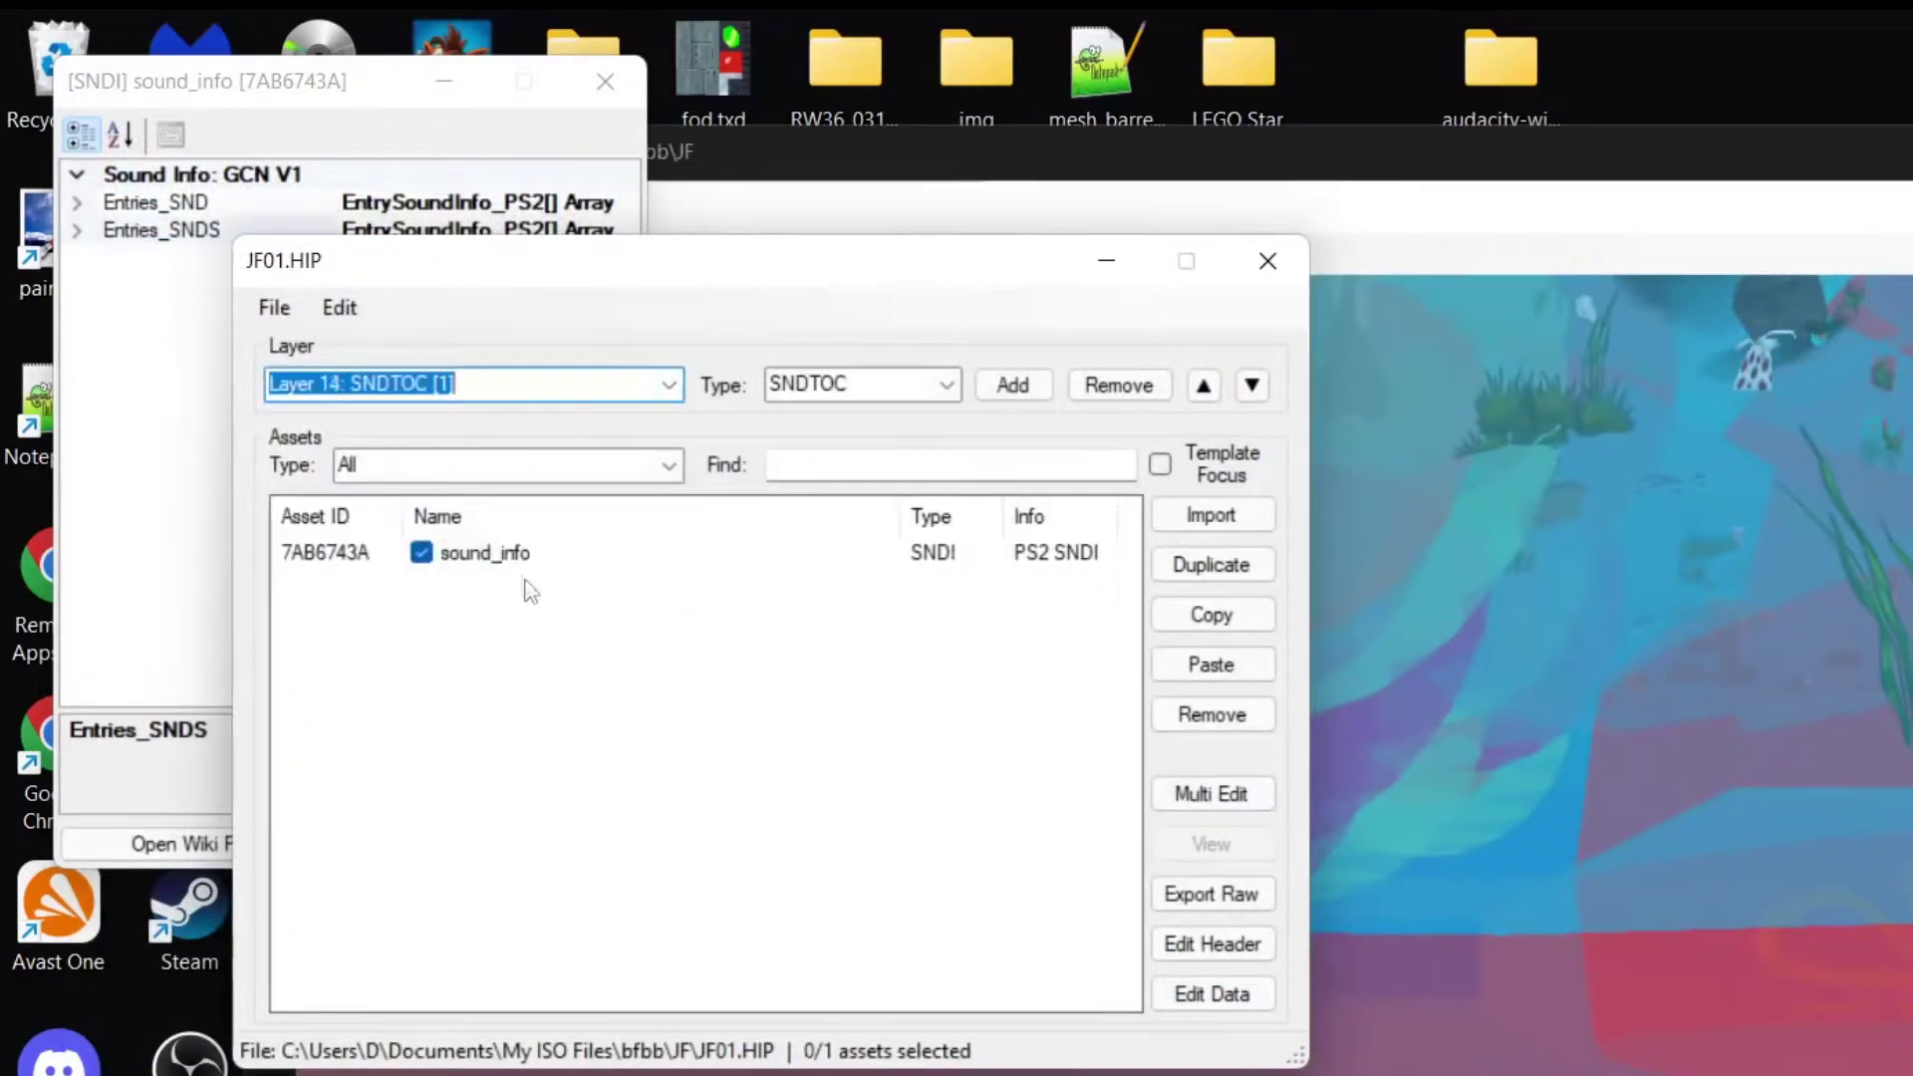
pyautogui.click(519, 556)
pyautogui.click(1182, 988)
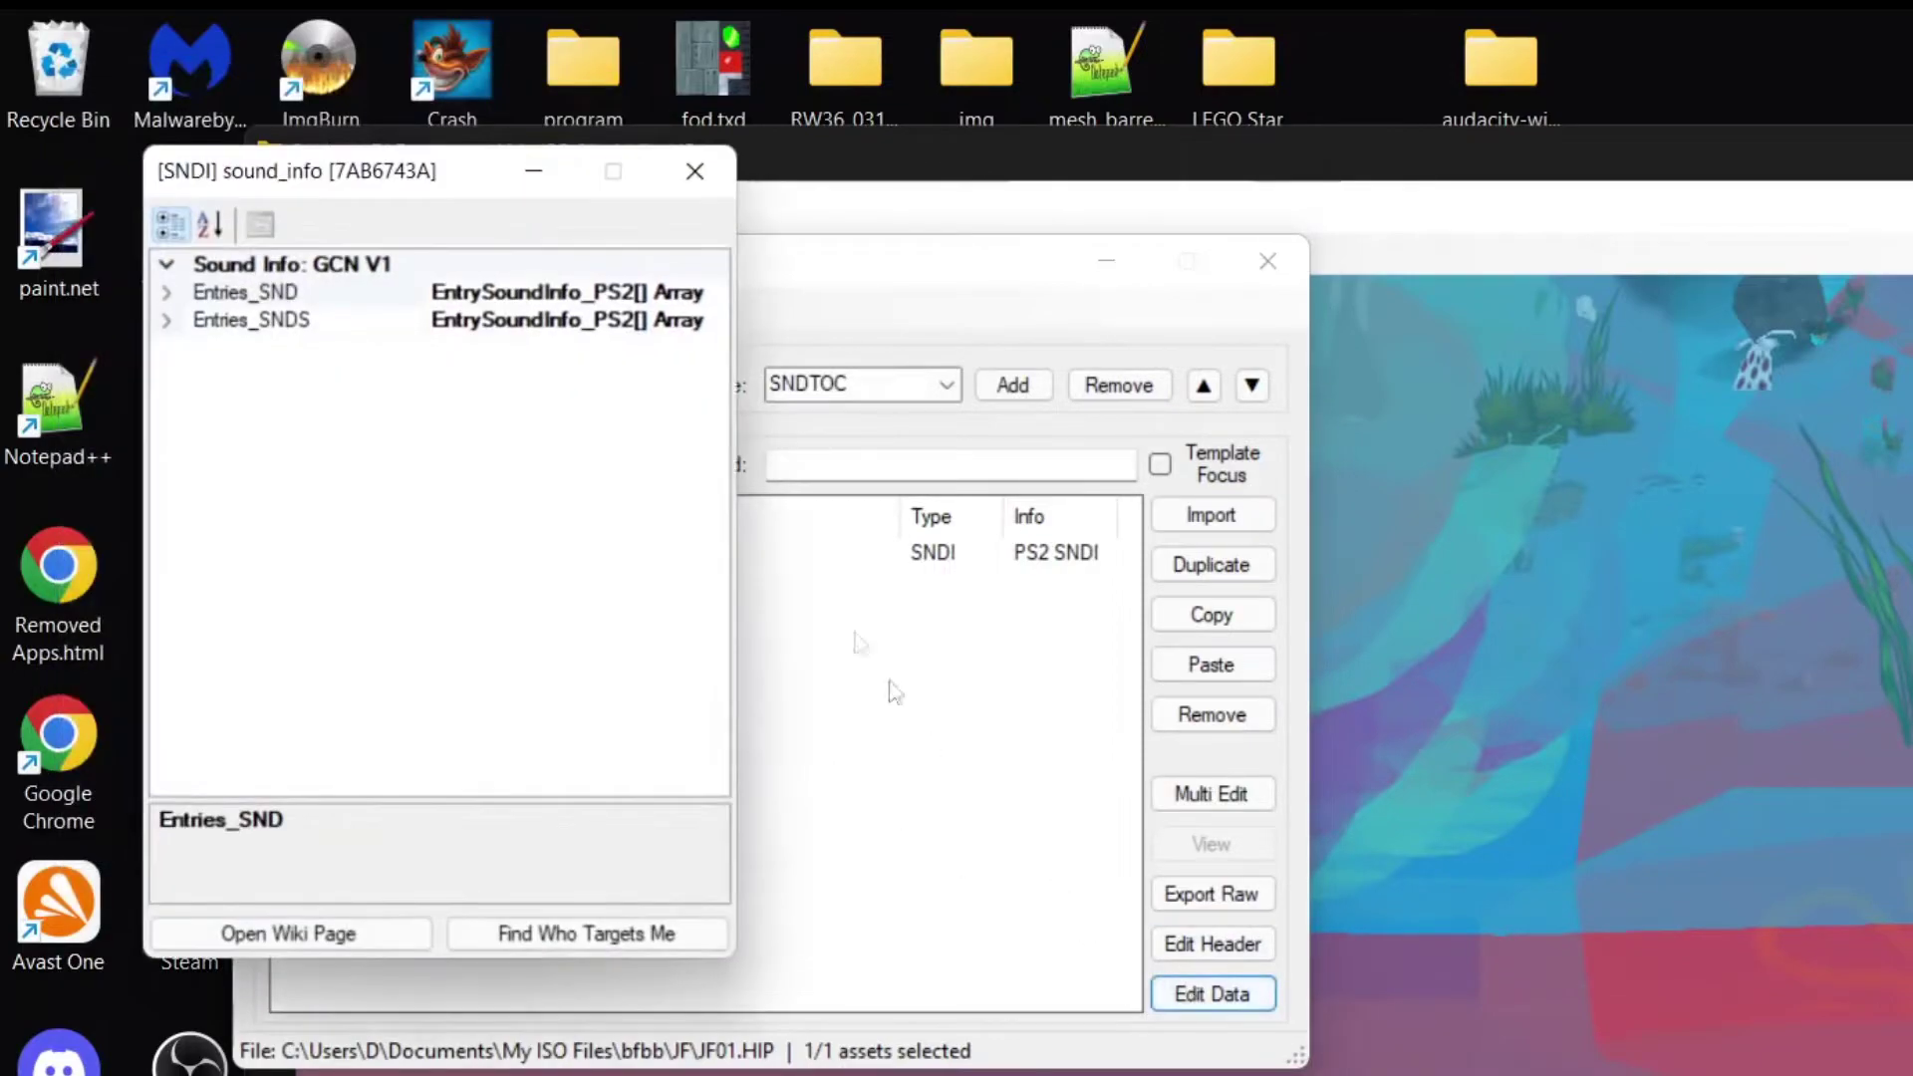
pyautogui.click(720, 326)
pyautogui.click(721, 326)
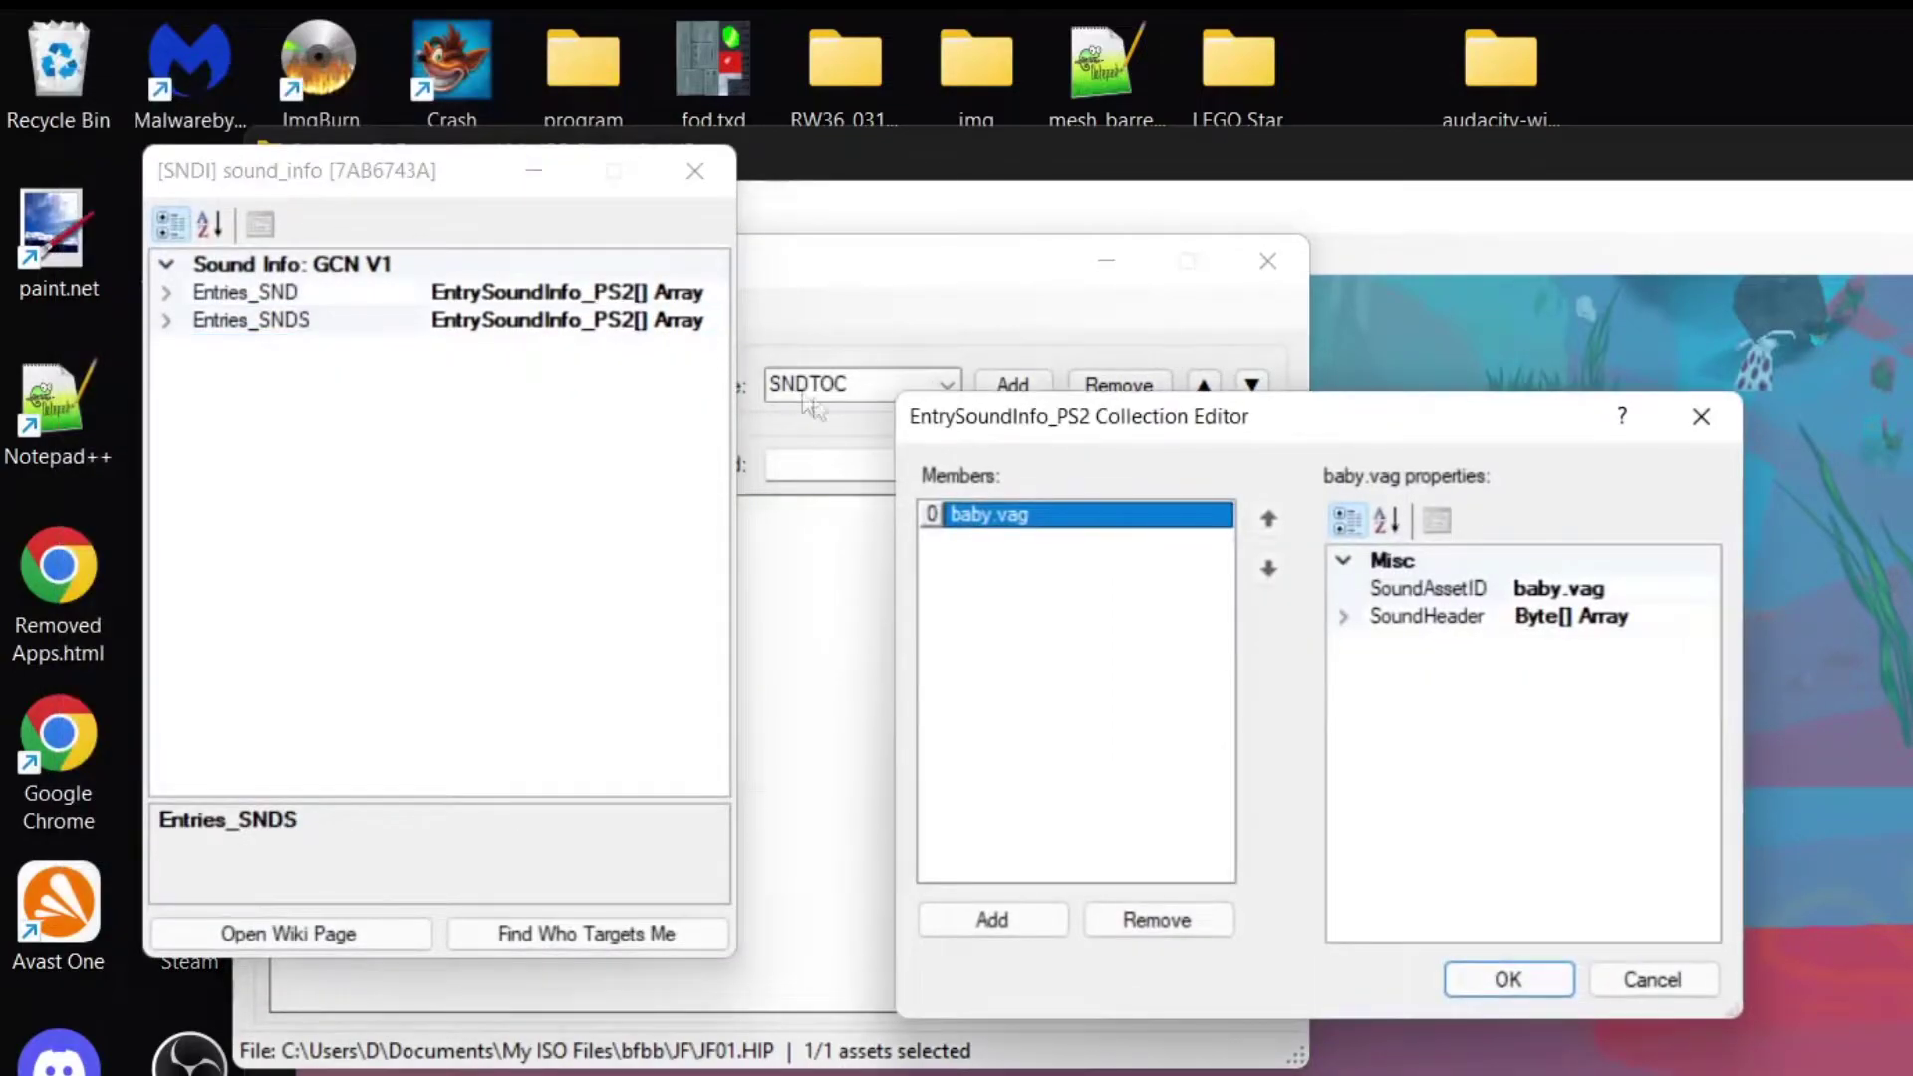
# - Inspect the SoundHeader byte array of the baby.vag entry in Entries_SNDS, and leave the collection without changes
pyautogui.click(1704, 615)
pyautogui.click(1706, 615)
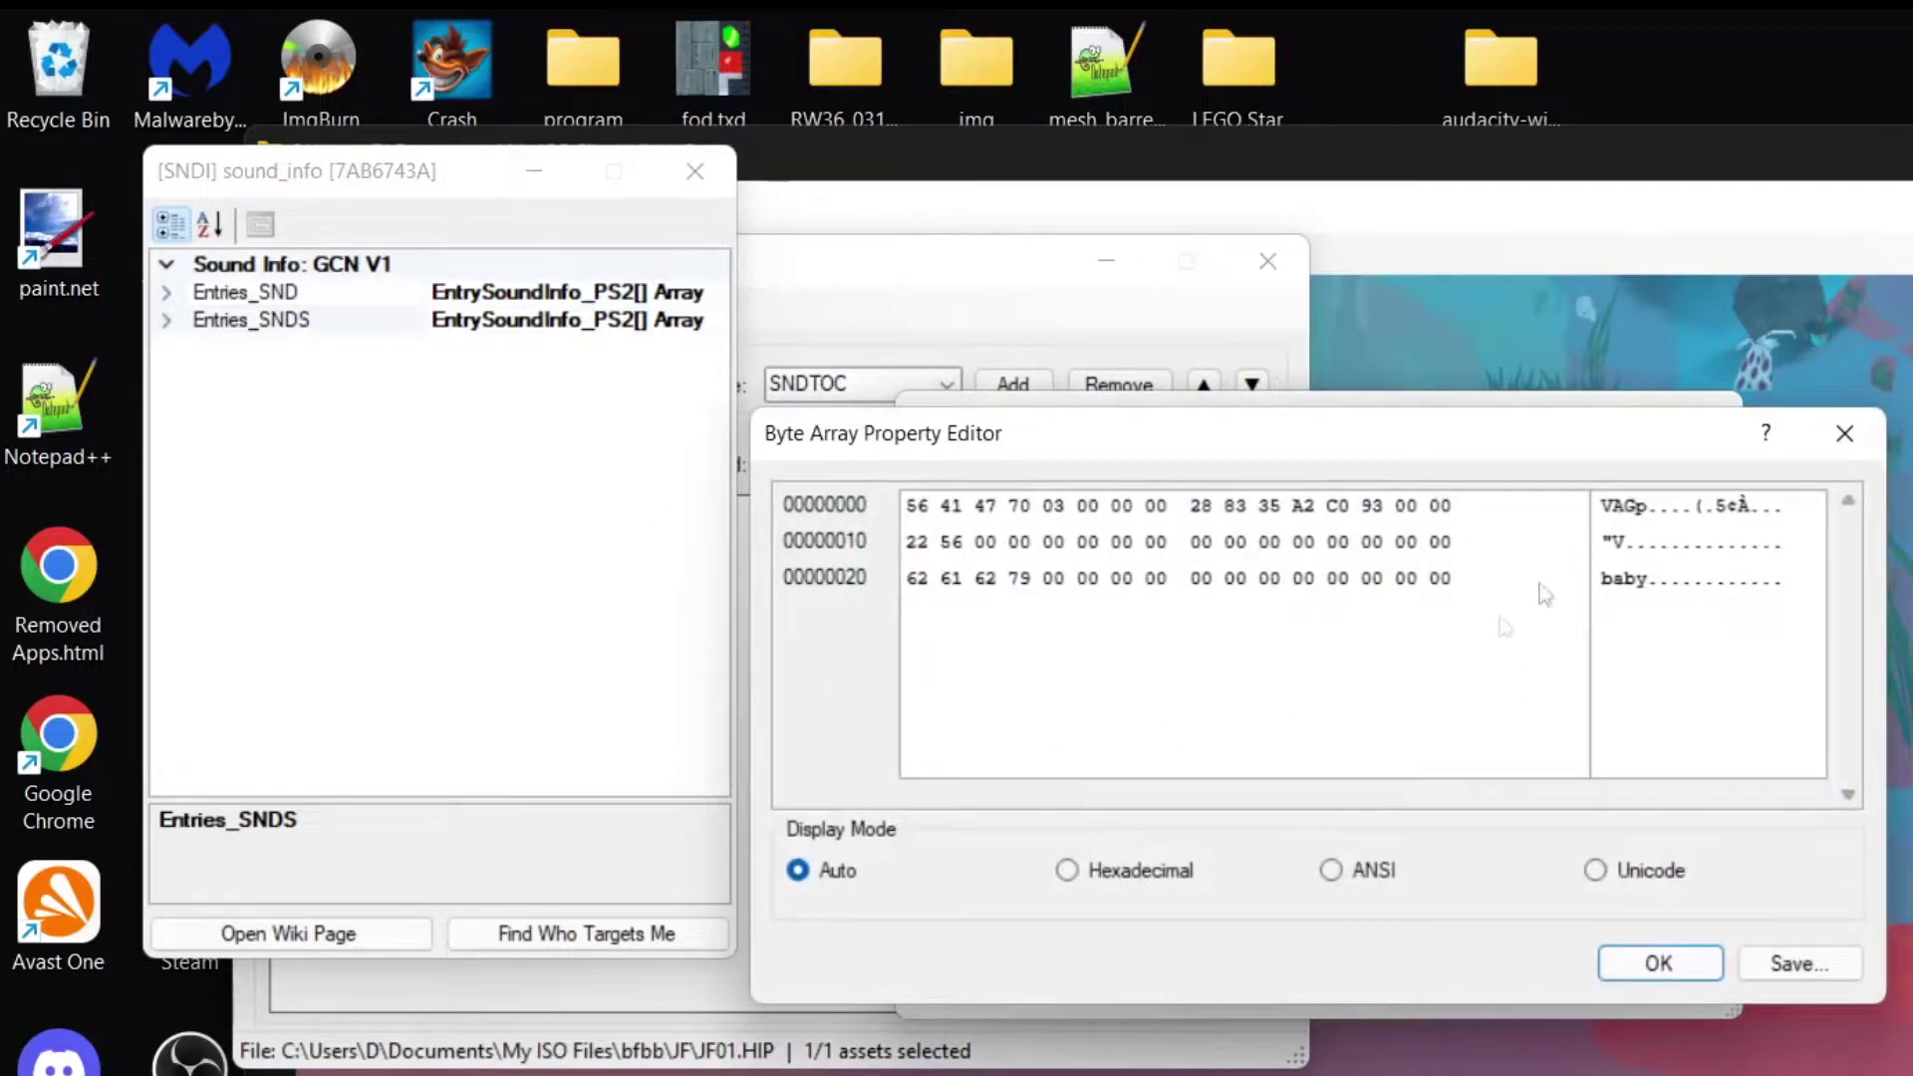
pyautogui.click(1844, 432)
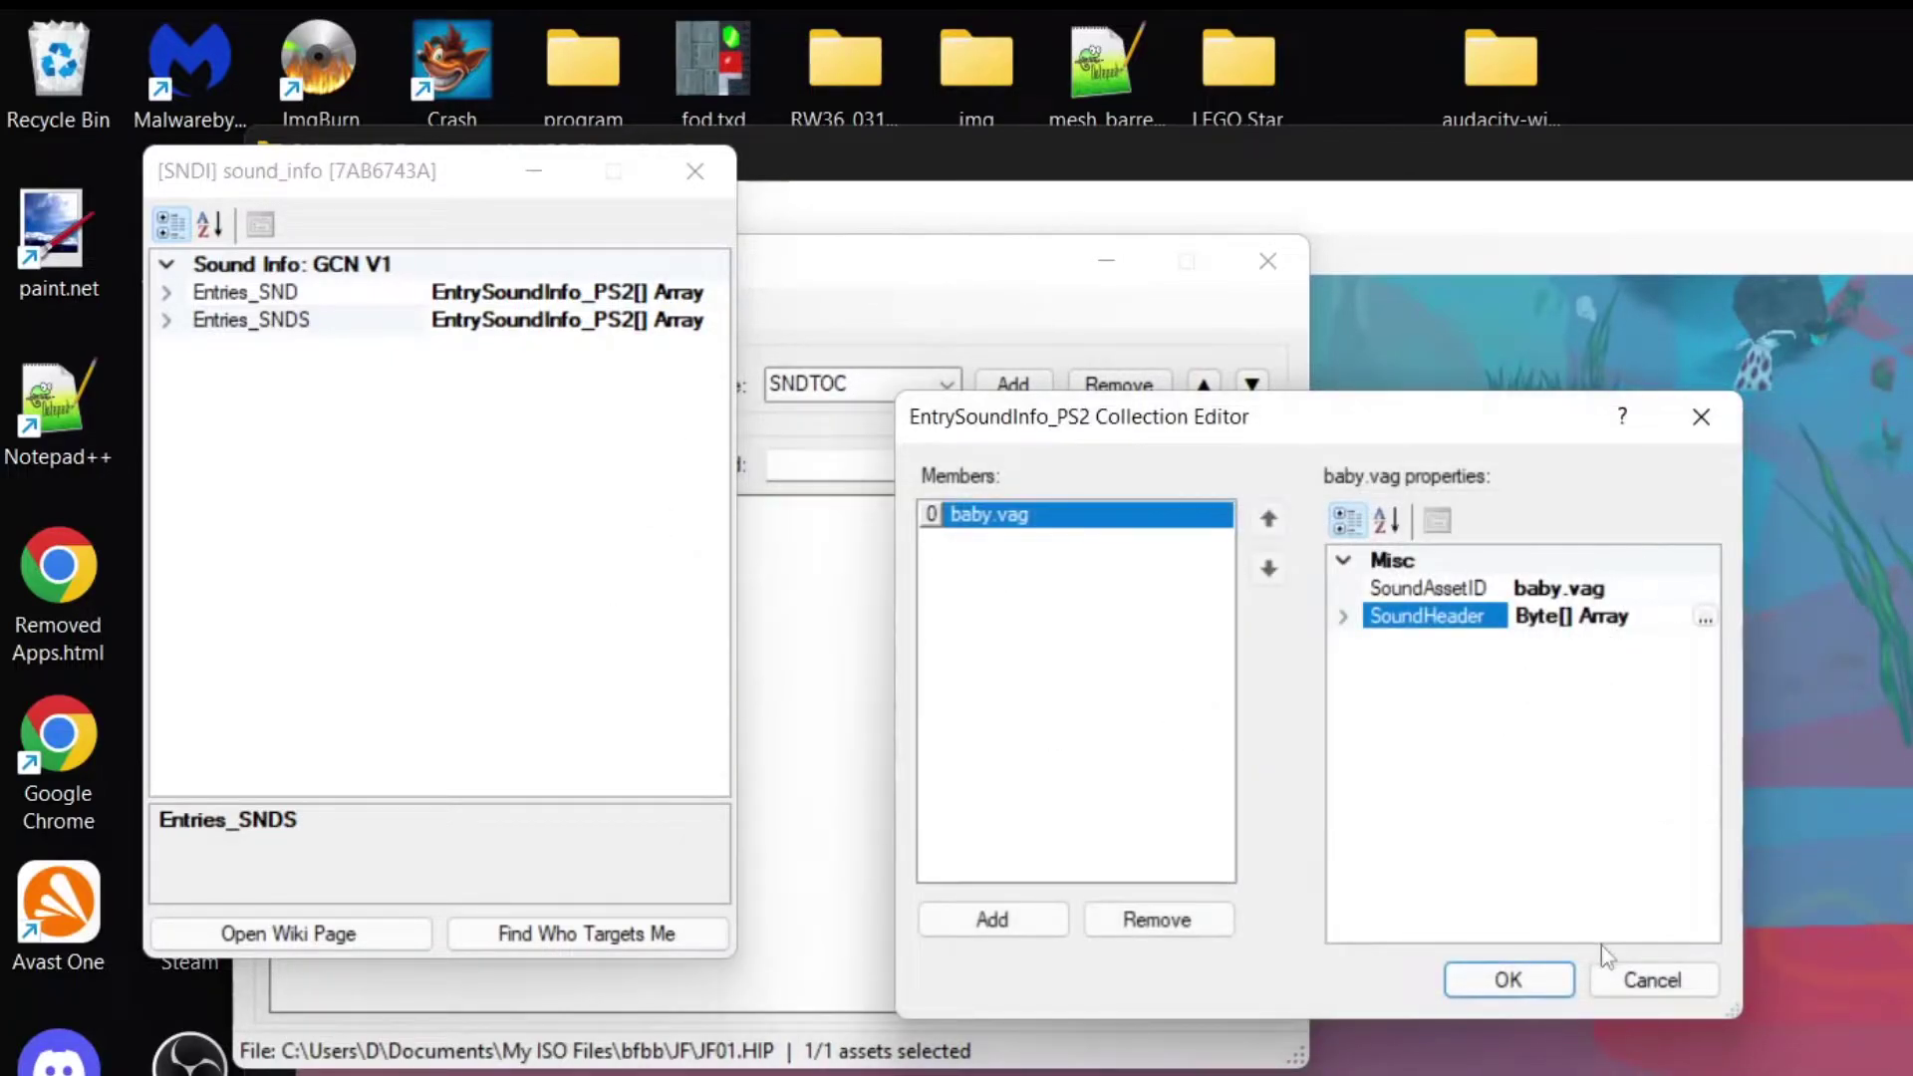
pyautogui.click(1653, 980)
pyautogui.click(979, 777)
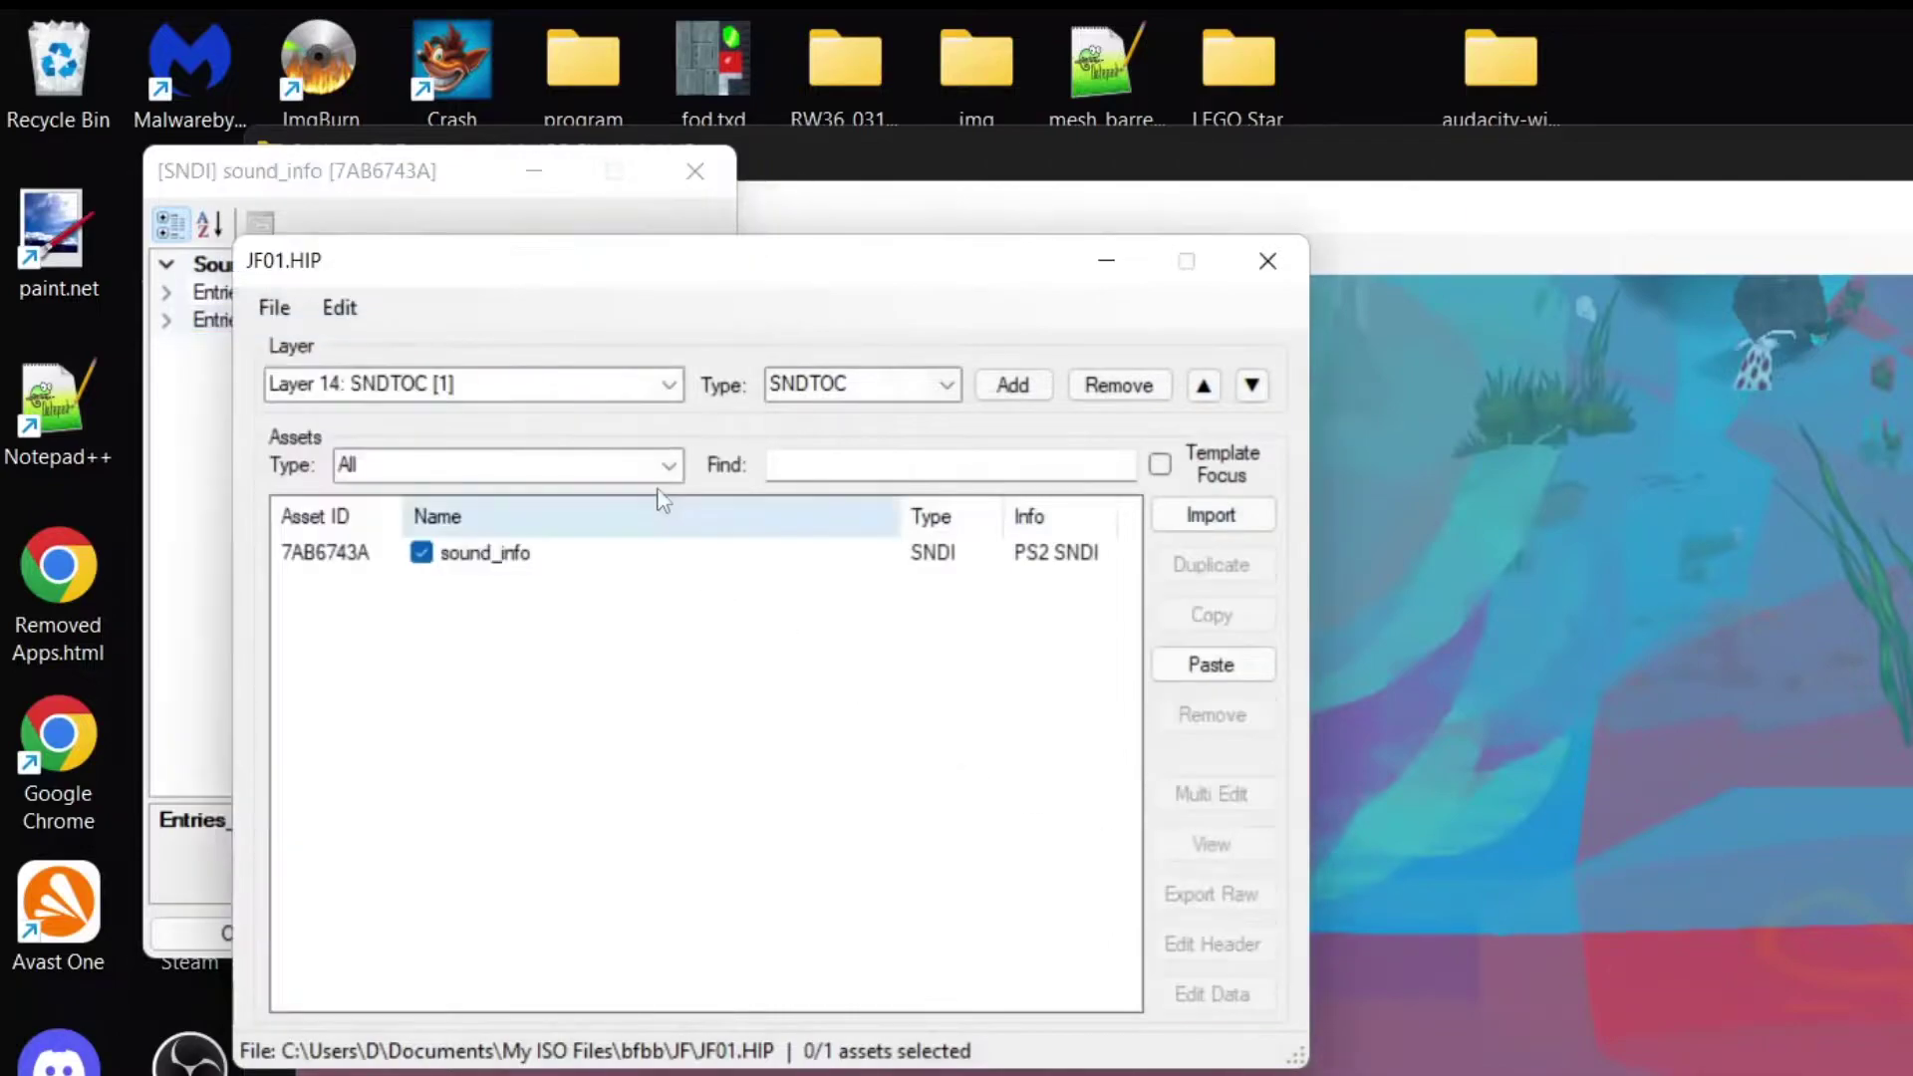
# - Copy the hex asset ID from the header of baby.vag in Layer 13: SRAM, leaving the header unchanged
pyautogui.click(670, 383)
pyautogui.click(467, 707)
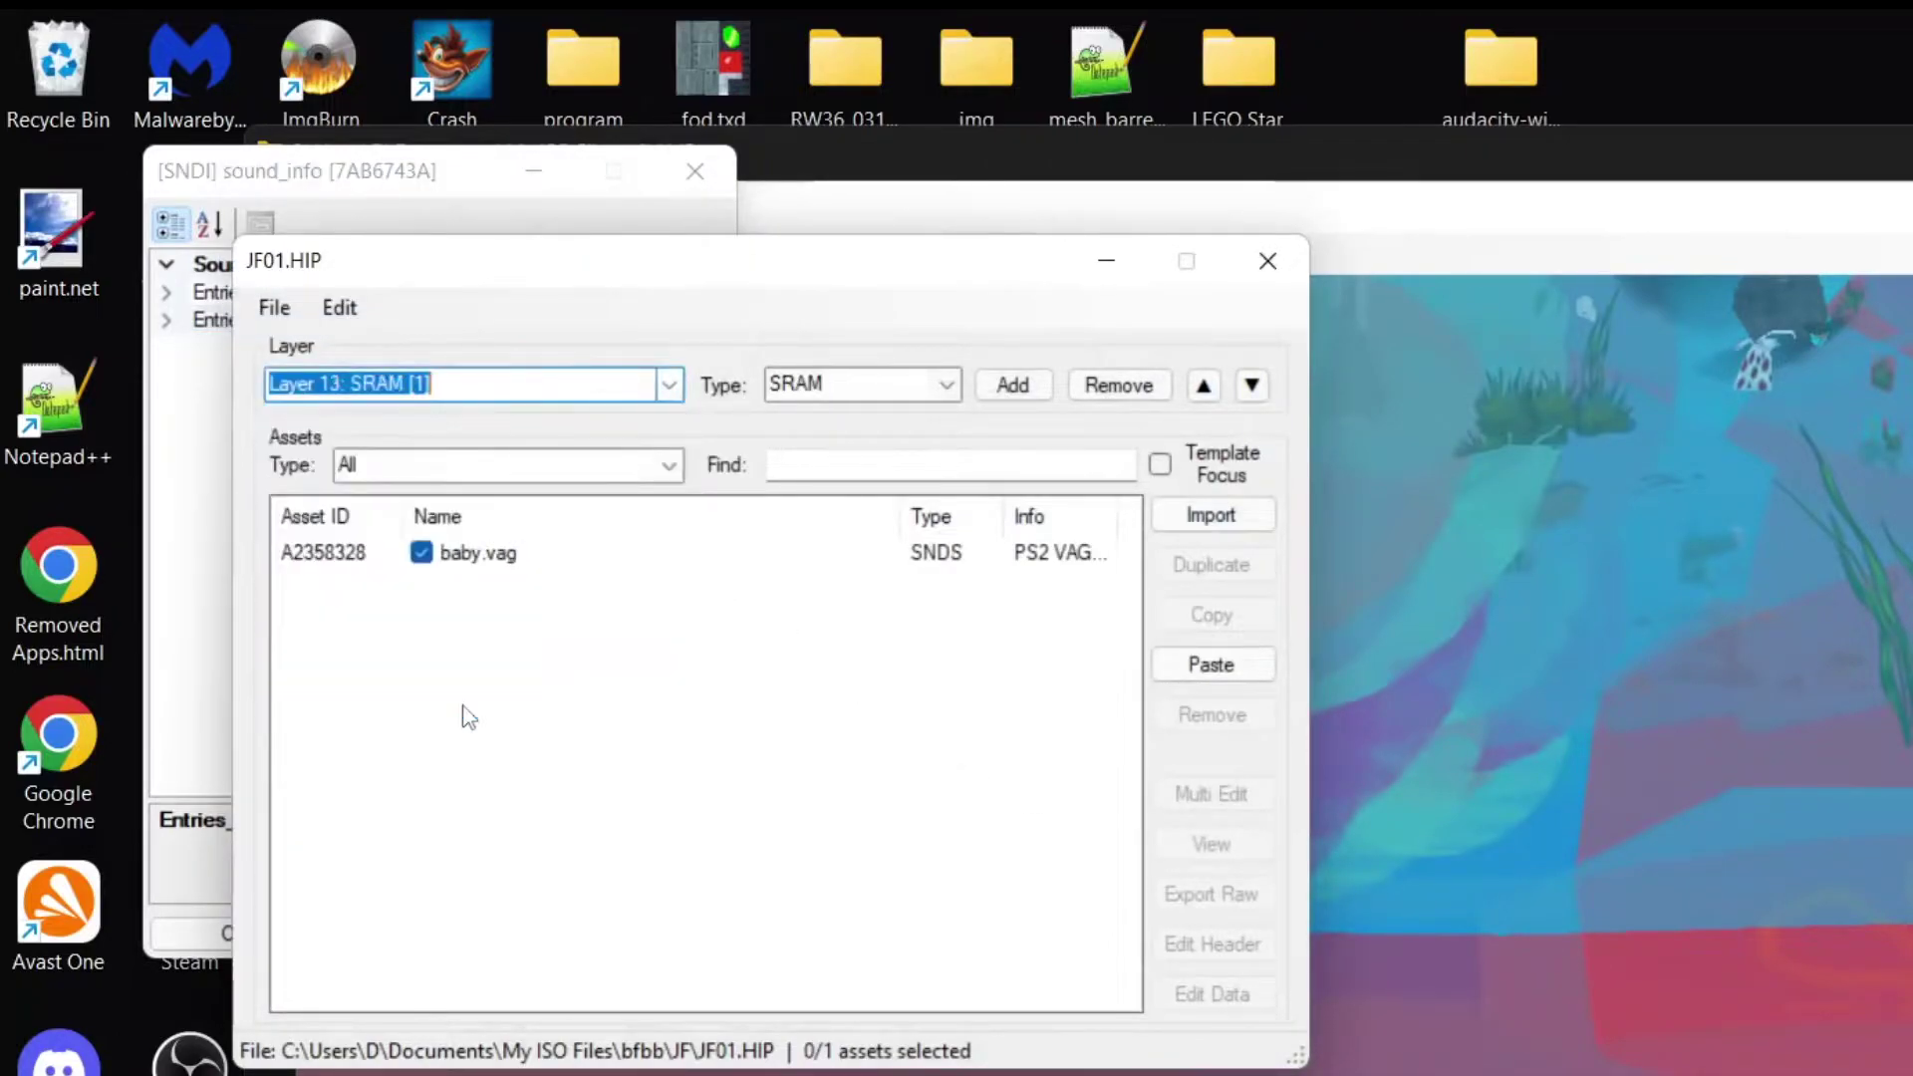
pyautogui.click(513, 553)
pyautogui.click(1212, 942)
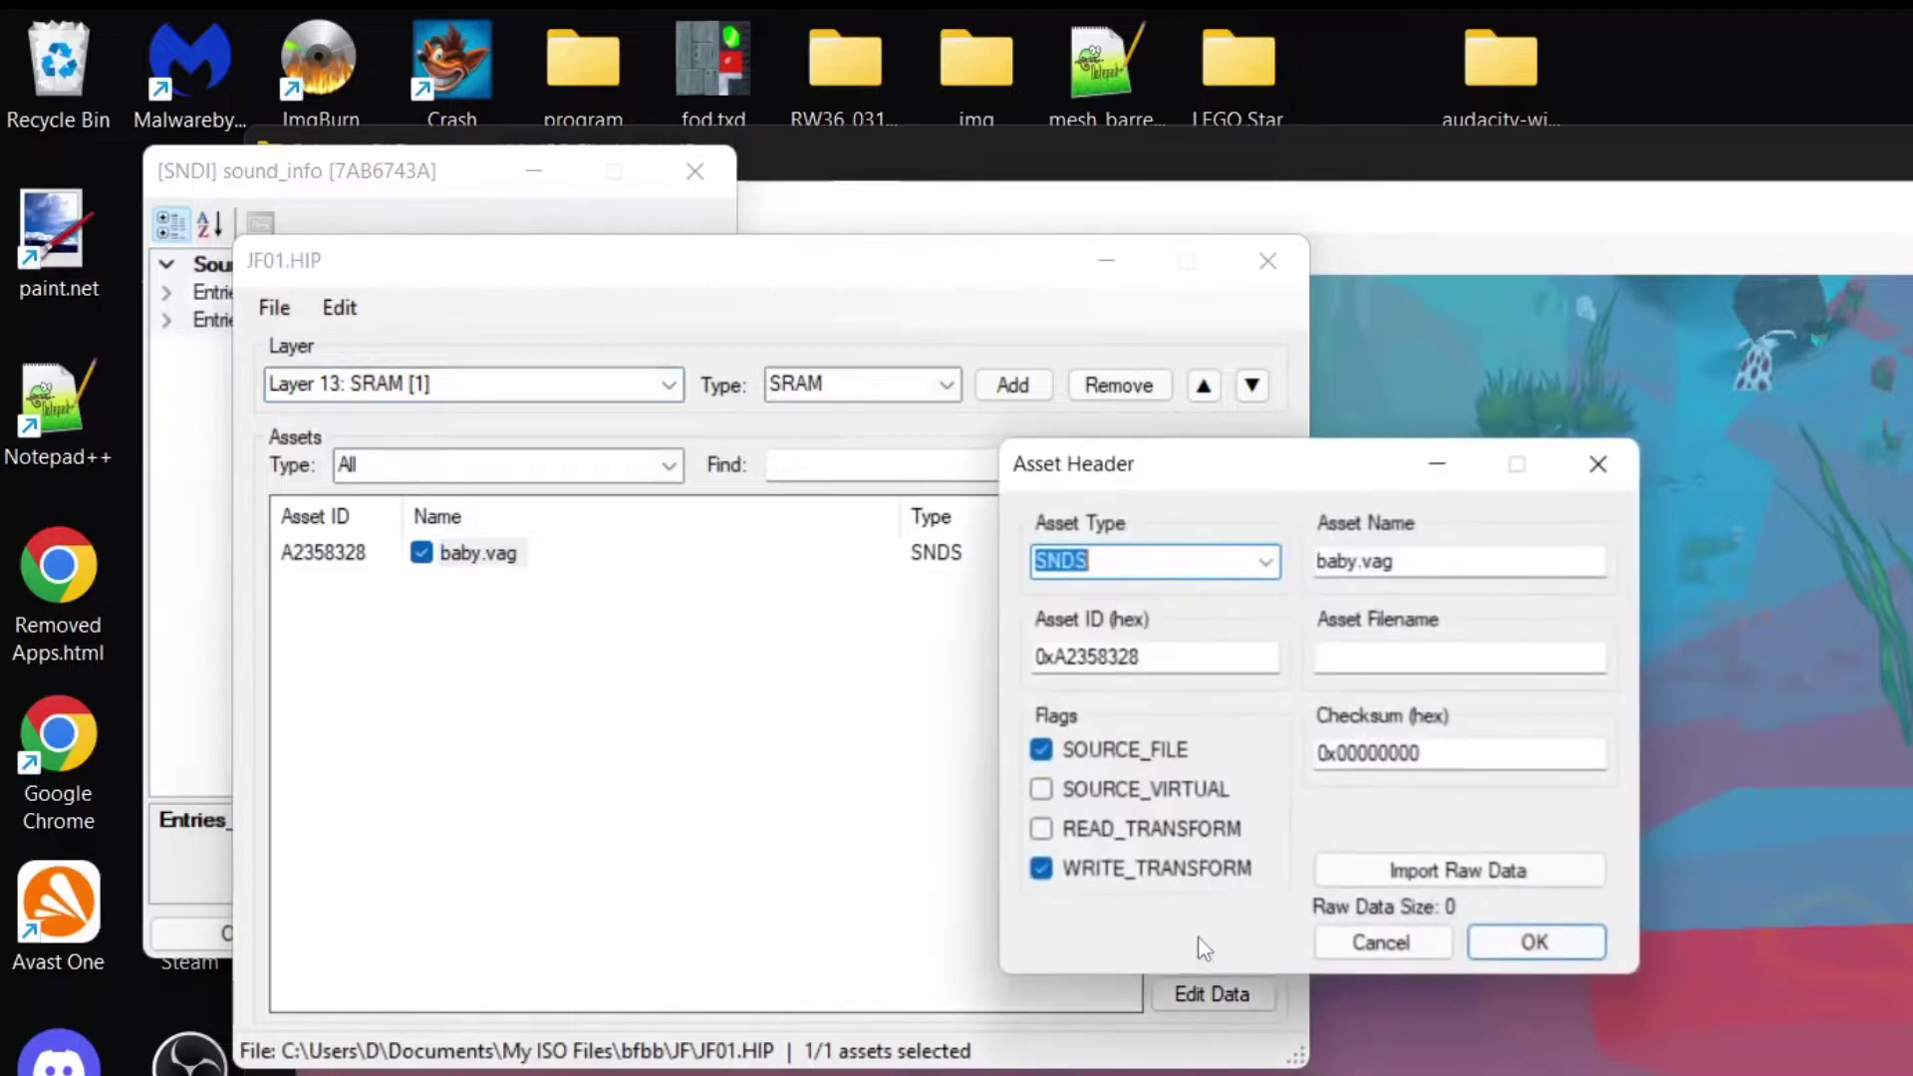
pyautogui.rightClick(1236, 661)
pyautogui.click(1324, 773)
pyautogui.click(1381, 942)
# - Filter Layer 11: DEFAULT to SFX assets and open the data of TRIUMPH_SFX for editing
pyautogui.click(669, 384)
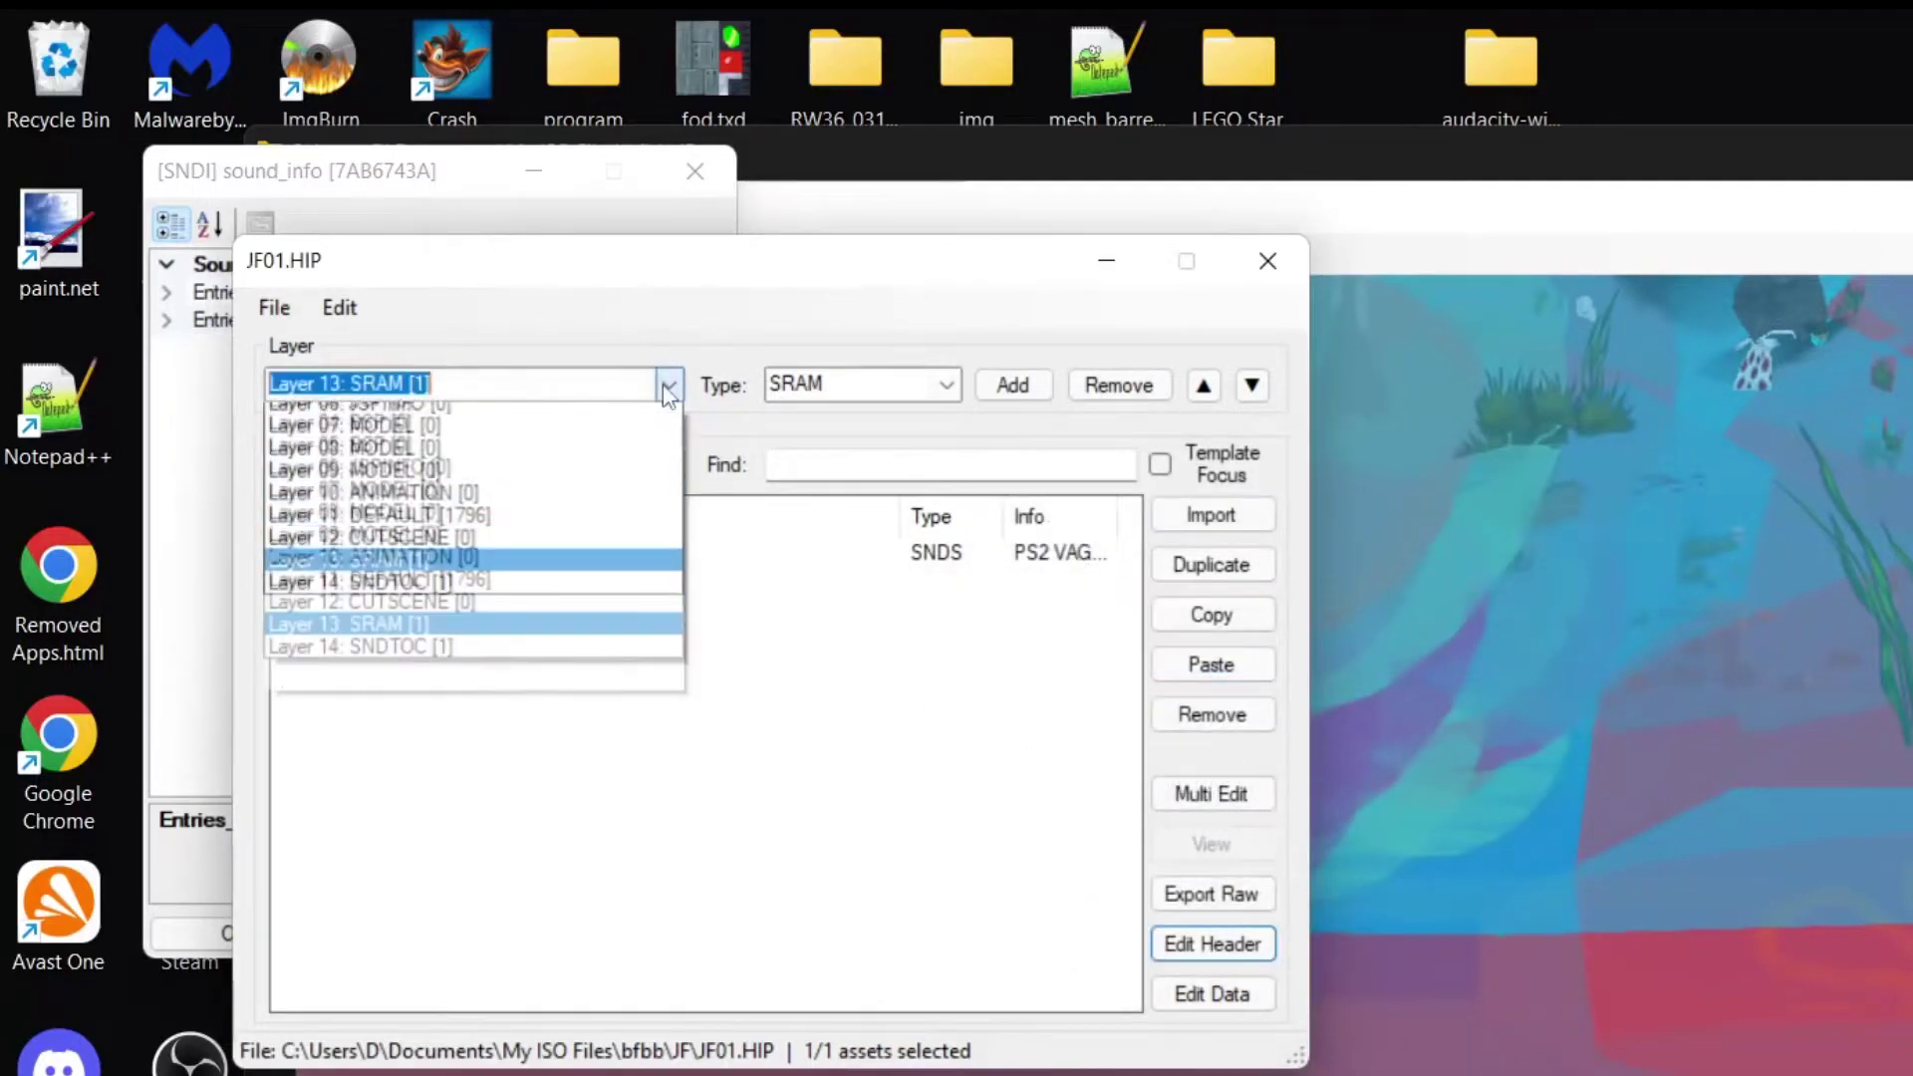
pyautogui.click(466, 660)
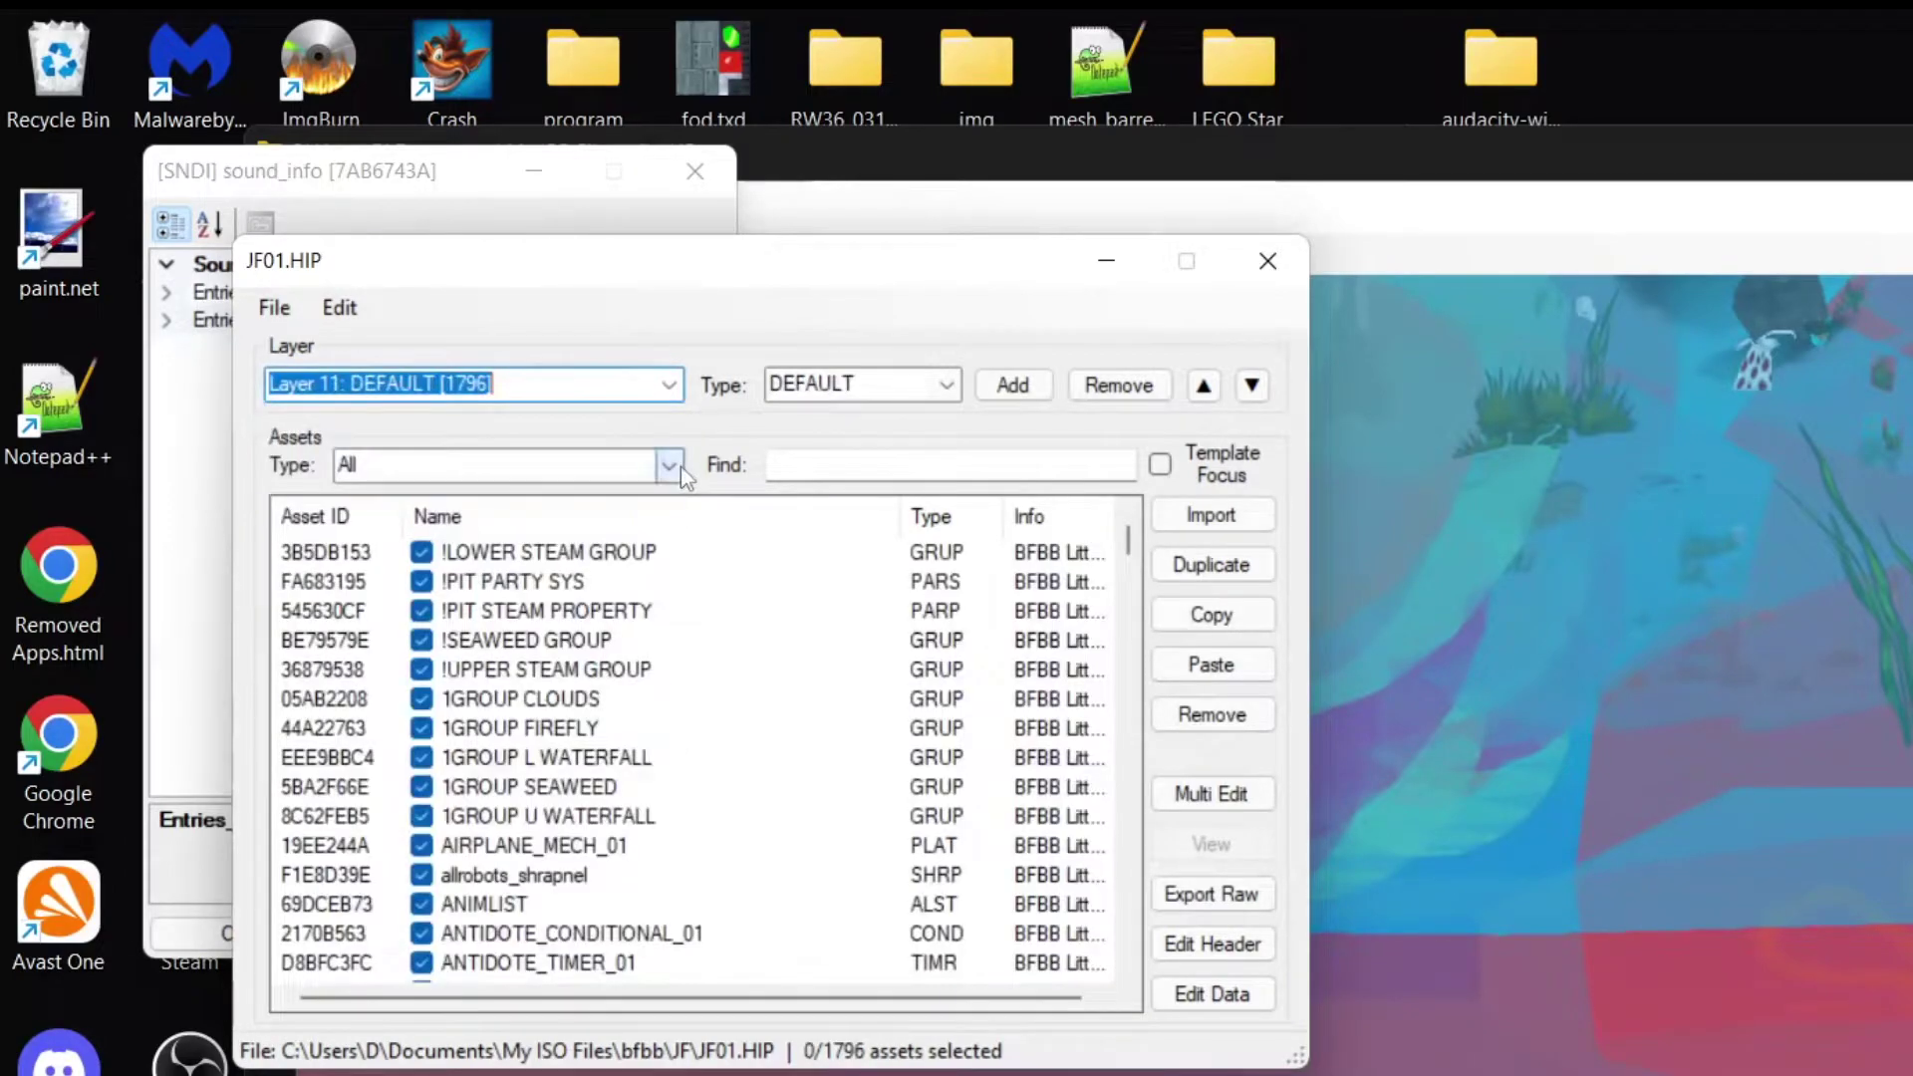
pyautogui.click(677, 466)
pyautogui.scroll(-2, 508, 737)
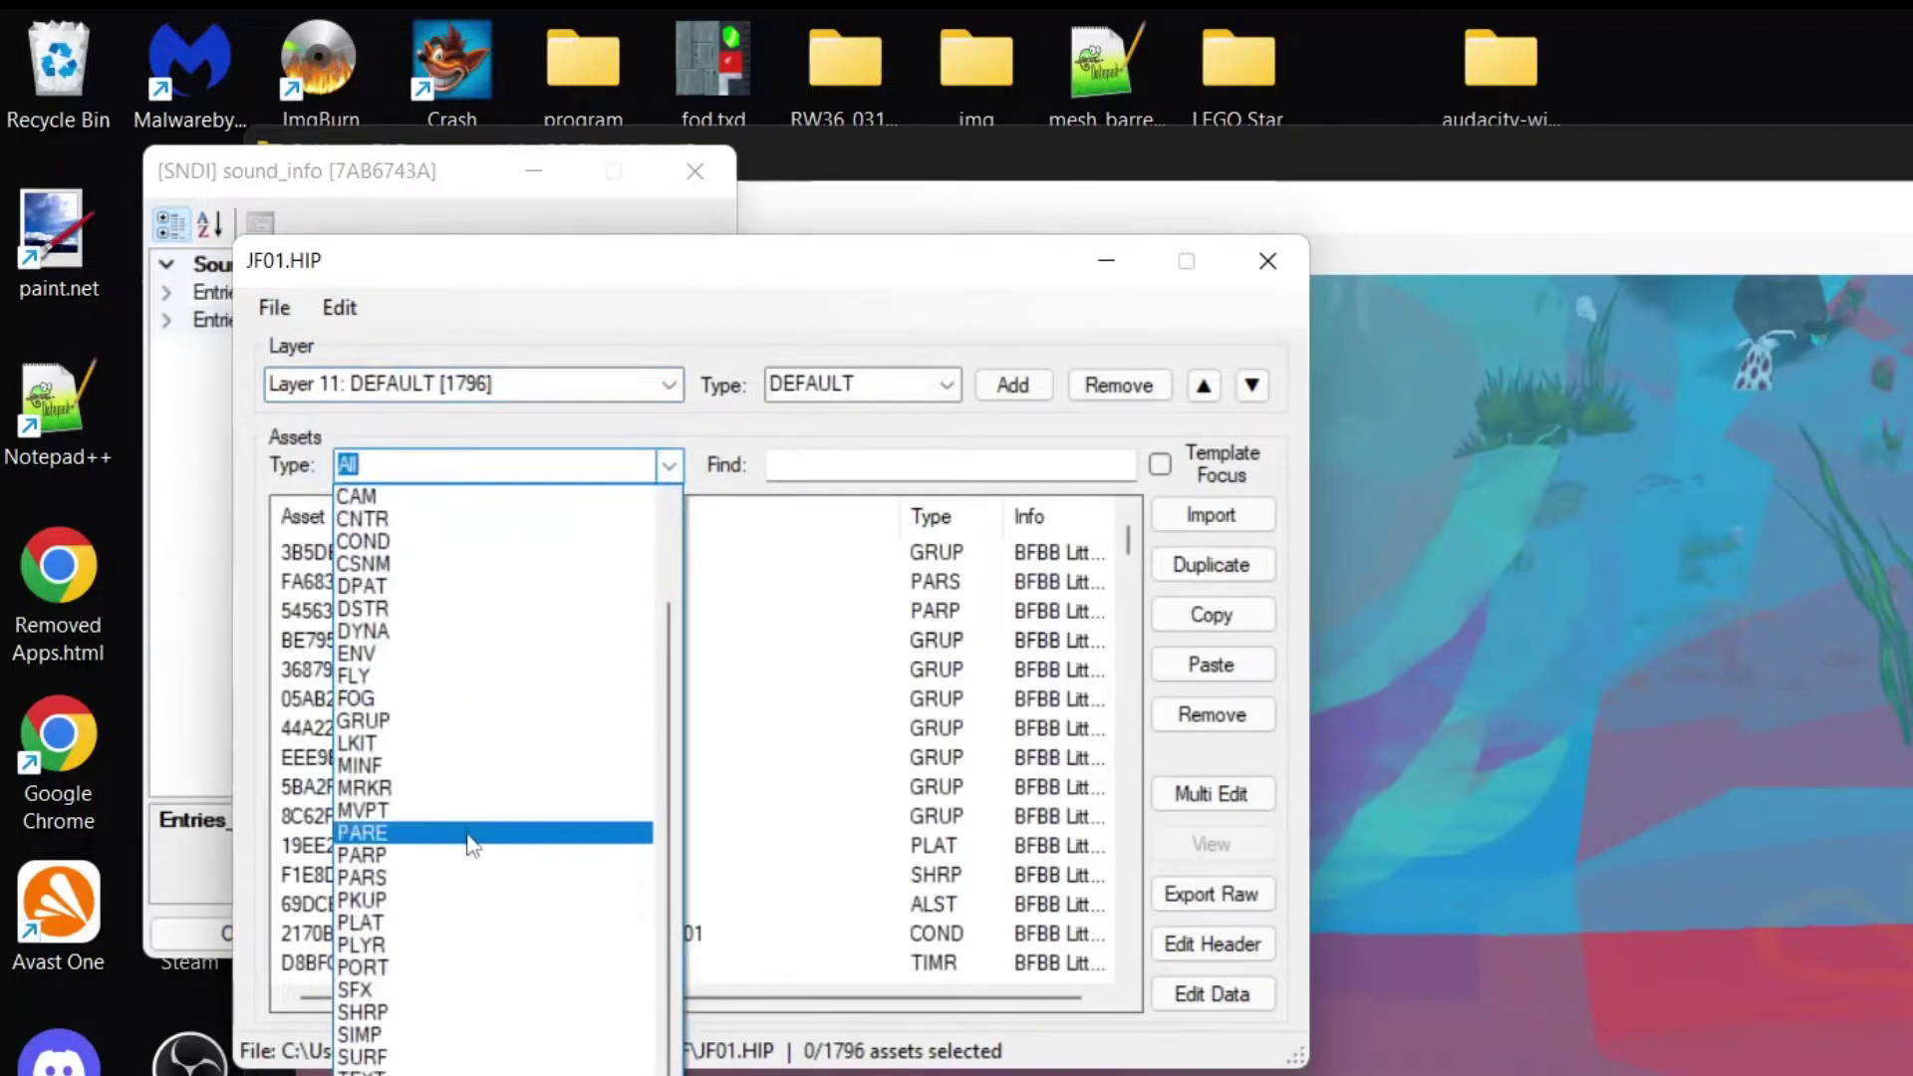
pyautogui.click(444, 991)
pyautogui.scroll(-10, 688, 797)
pyautogui.click(520, 819)
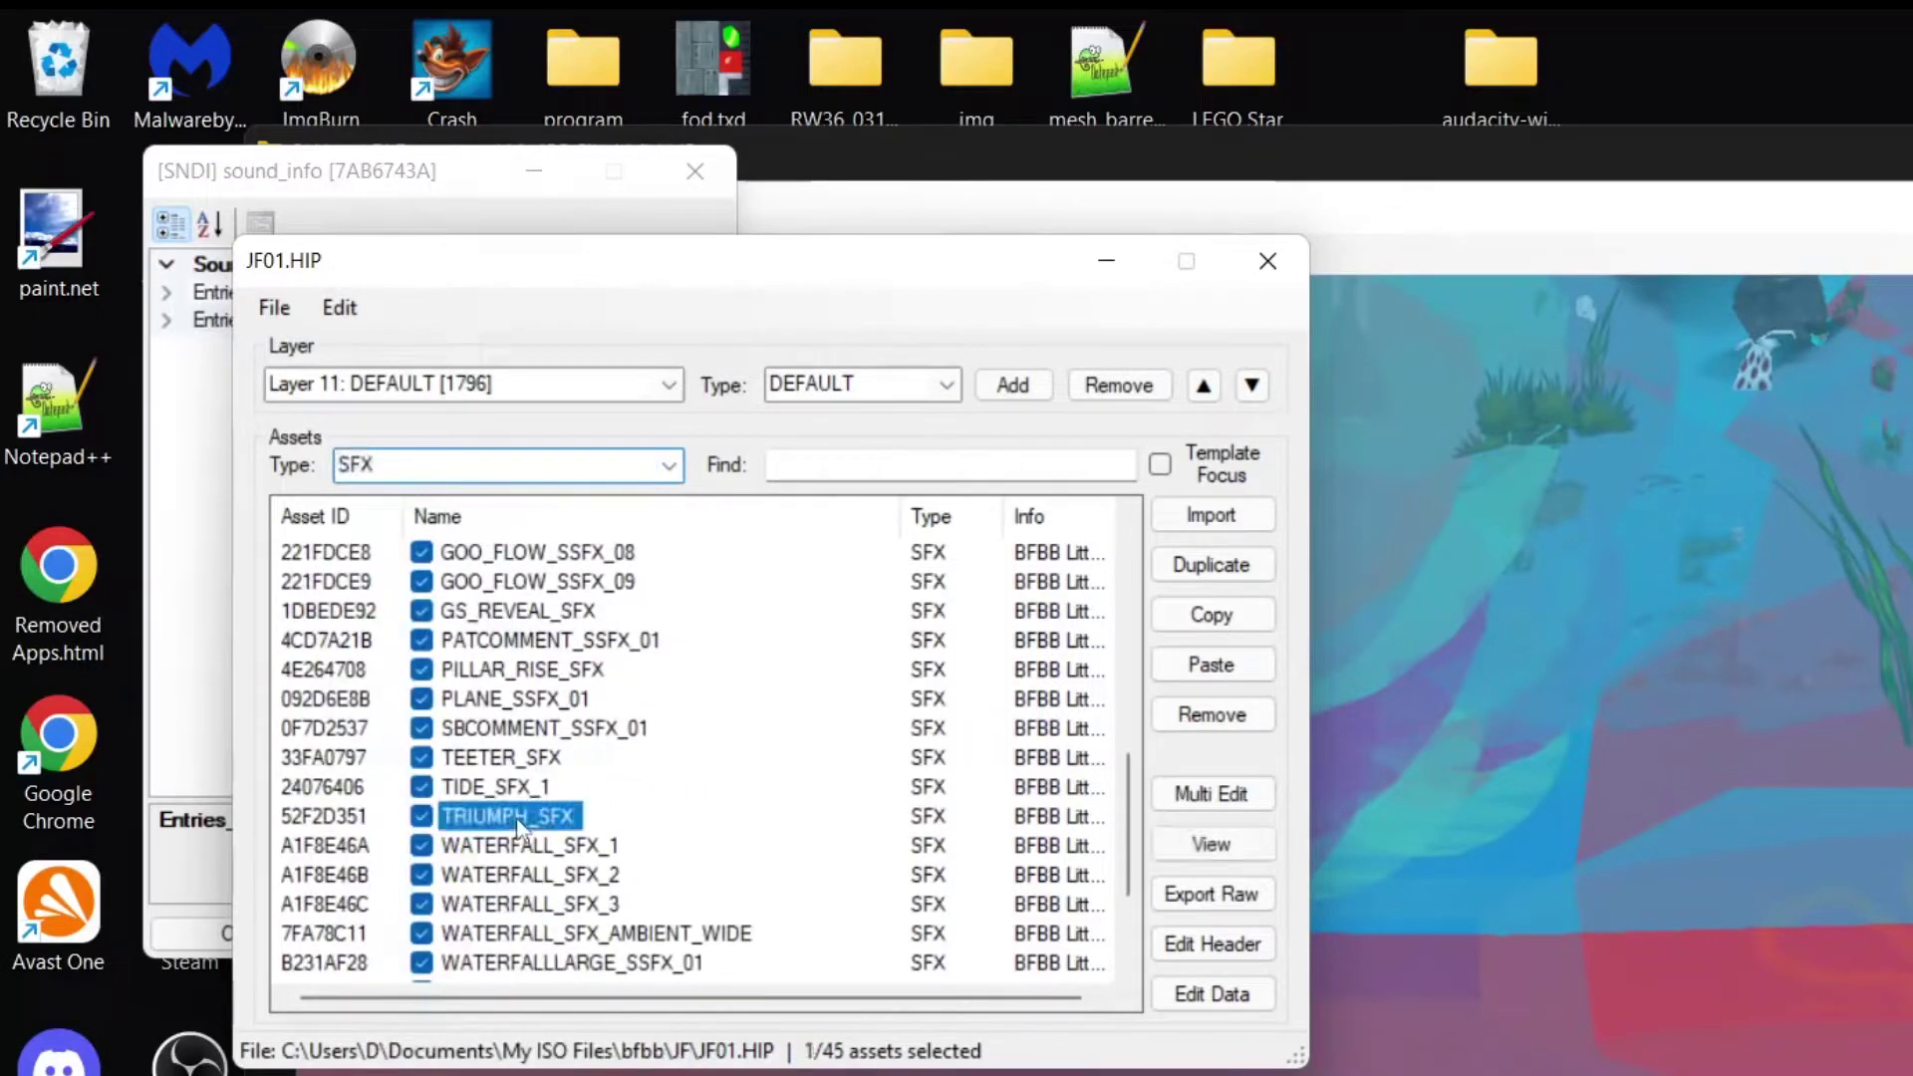
pyautogui.click(1201, 996)
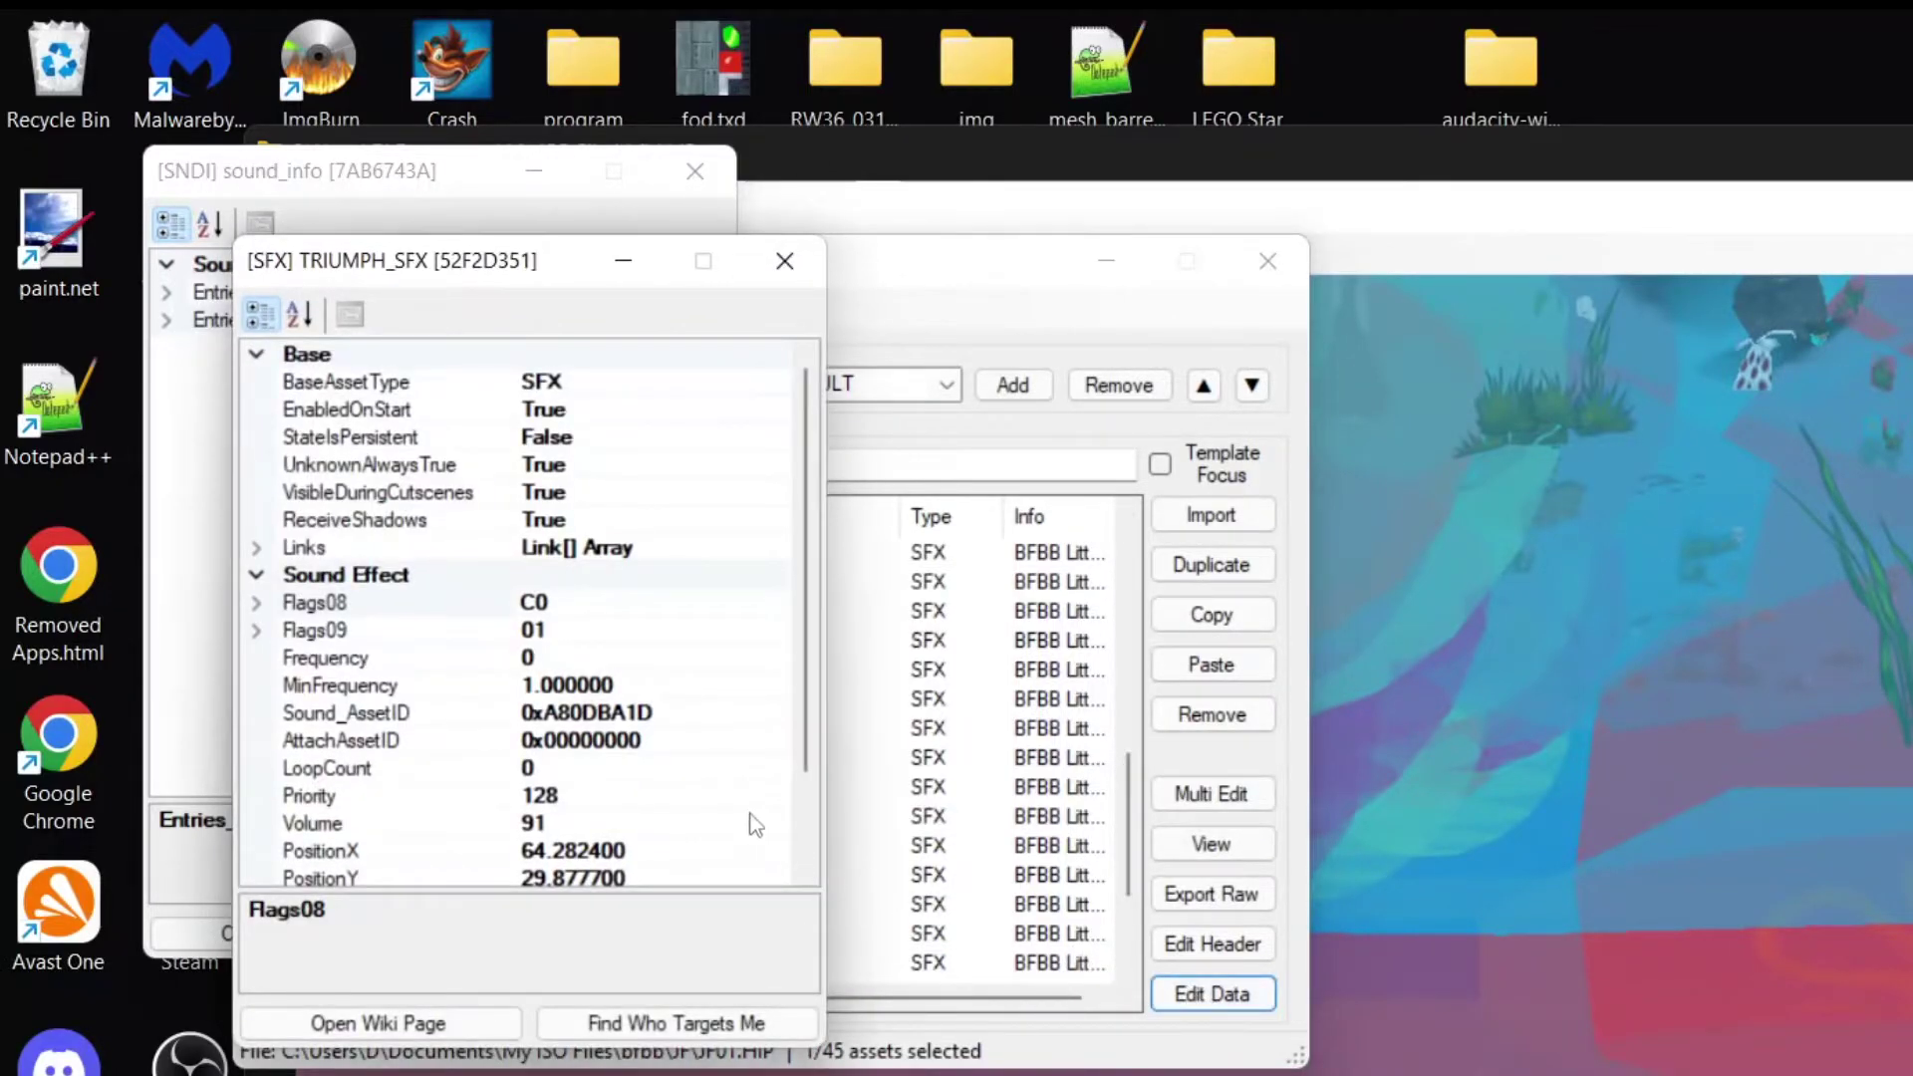
# - Replace the Sound_AssetID of TRIUMPH_SFX with the copied asset ID of baby.vag
pyautogui.click(679, 713)
pyautogui.rightClick(679, 717)
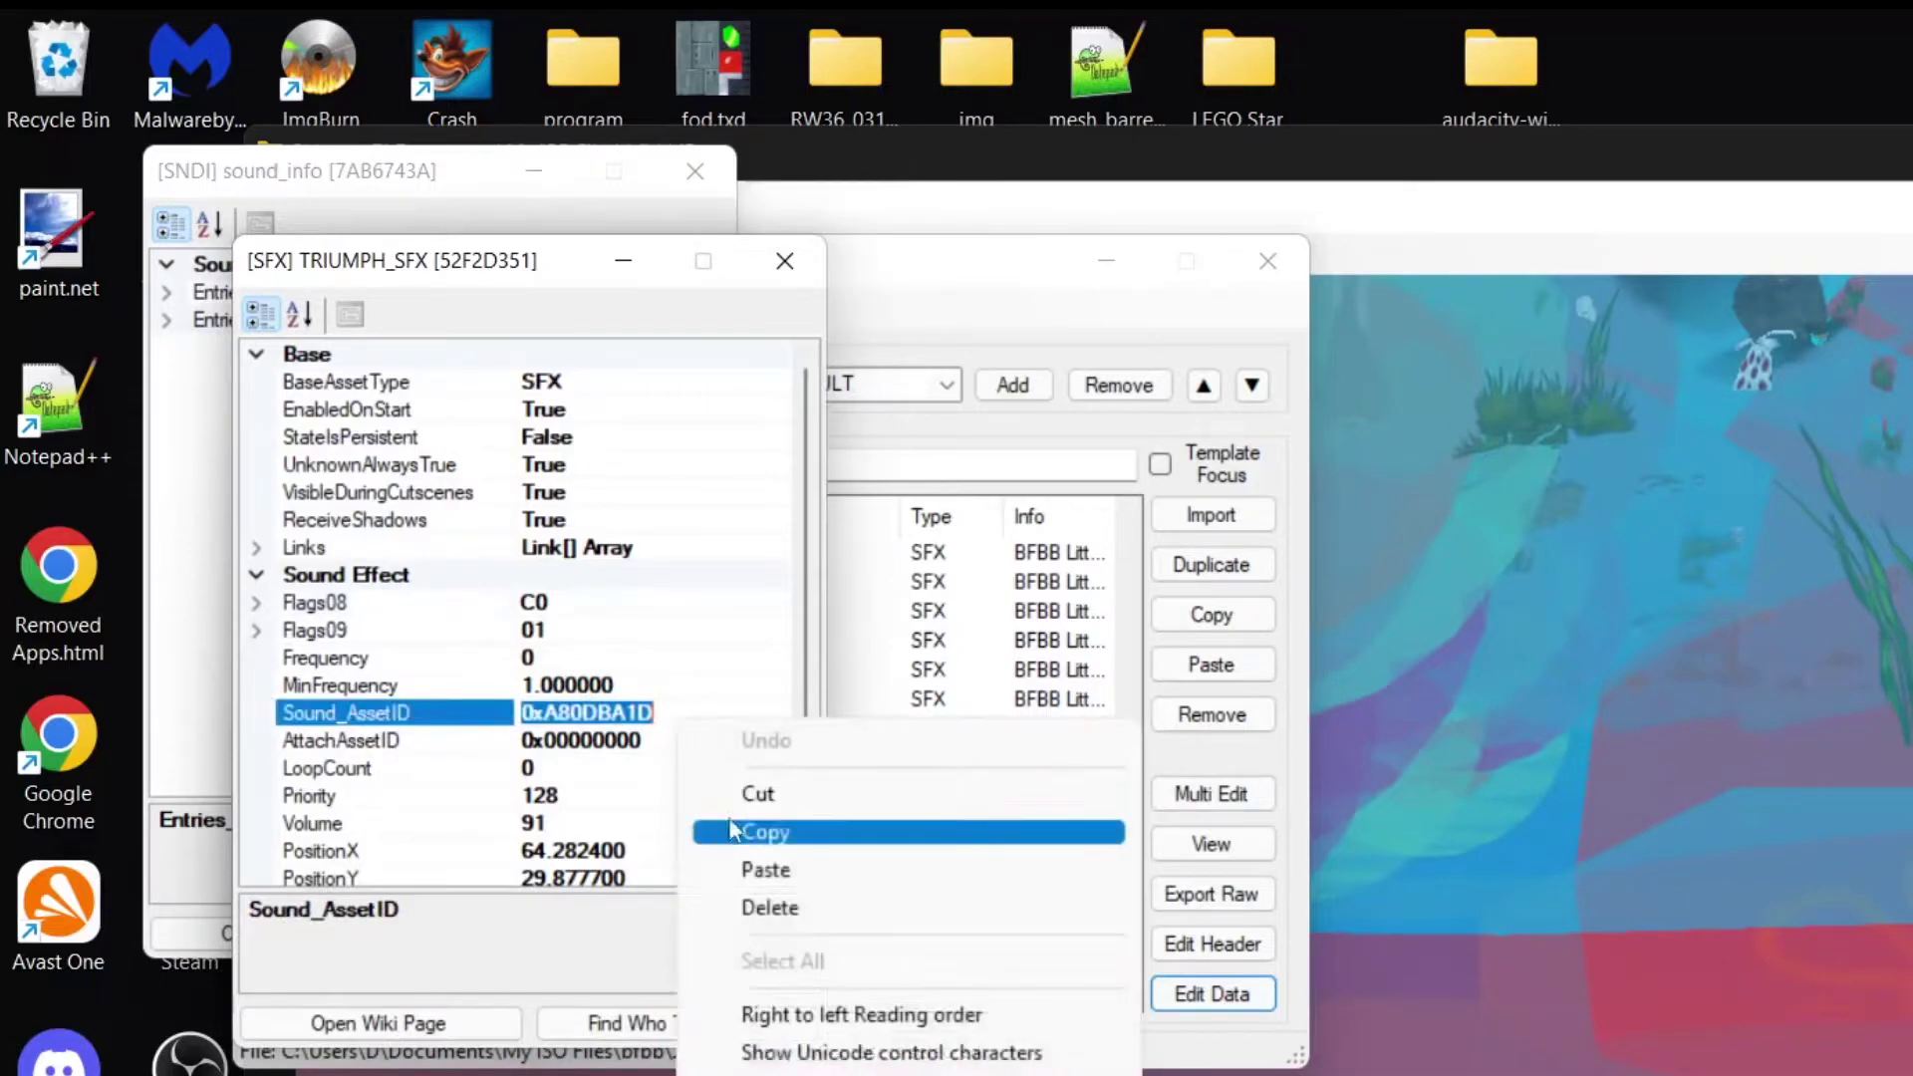
pyautogui.click(768, 867)
pyautogui.click(744, 654)
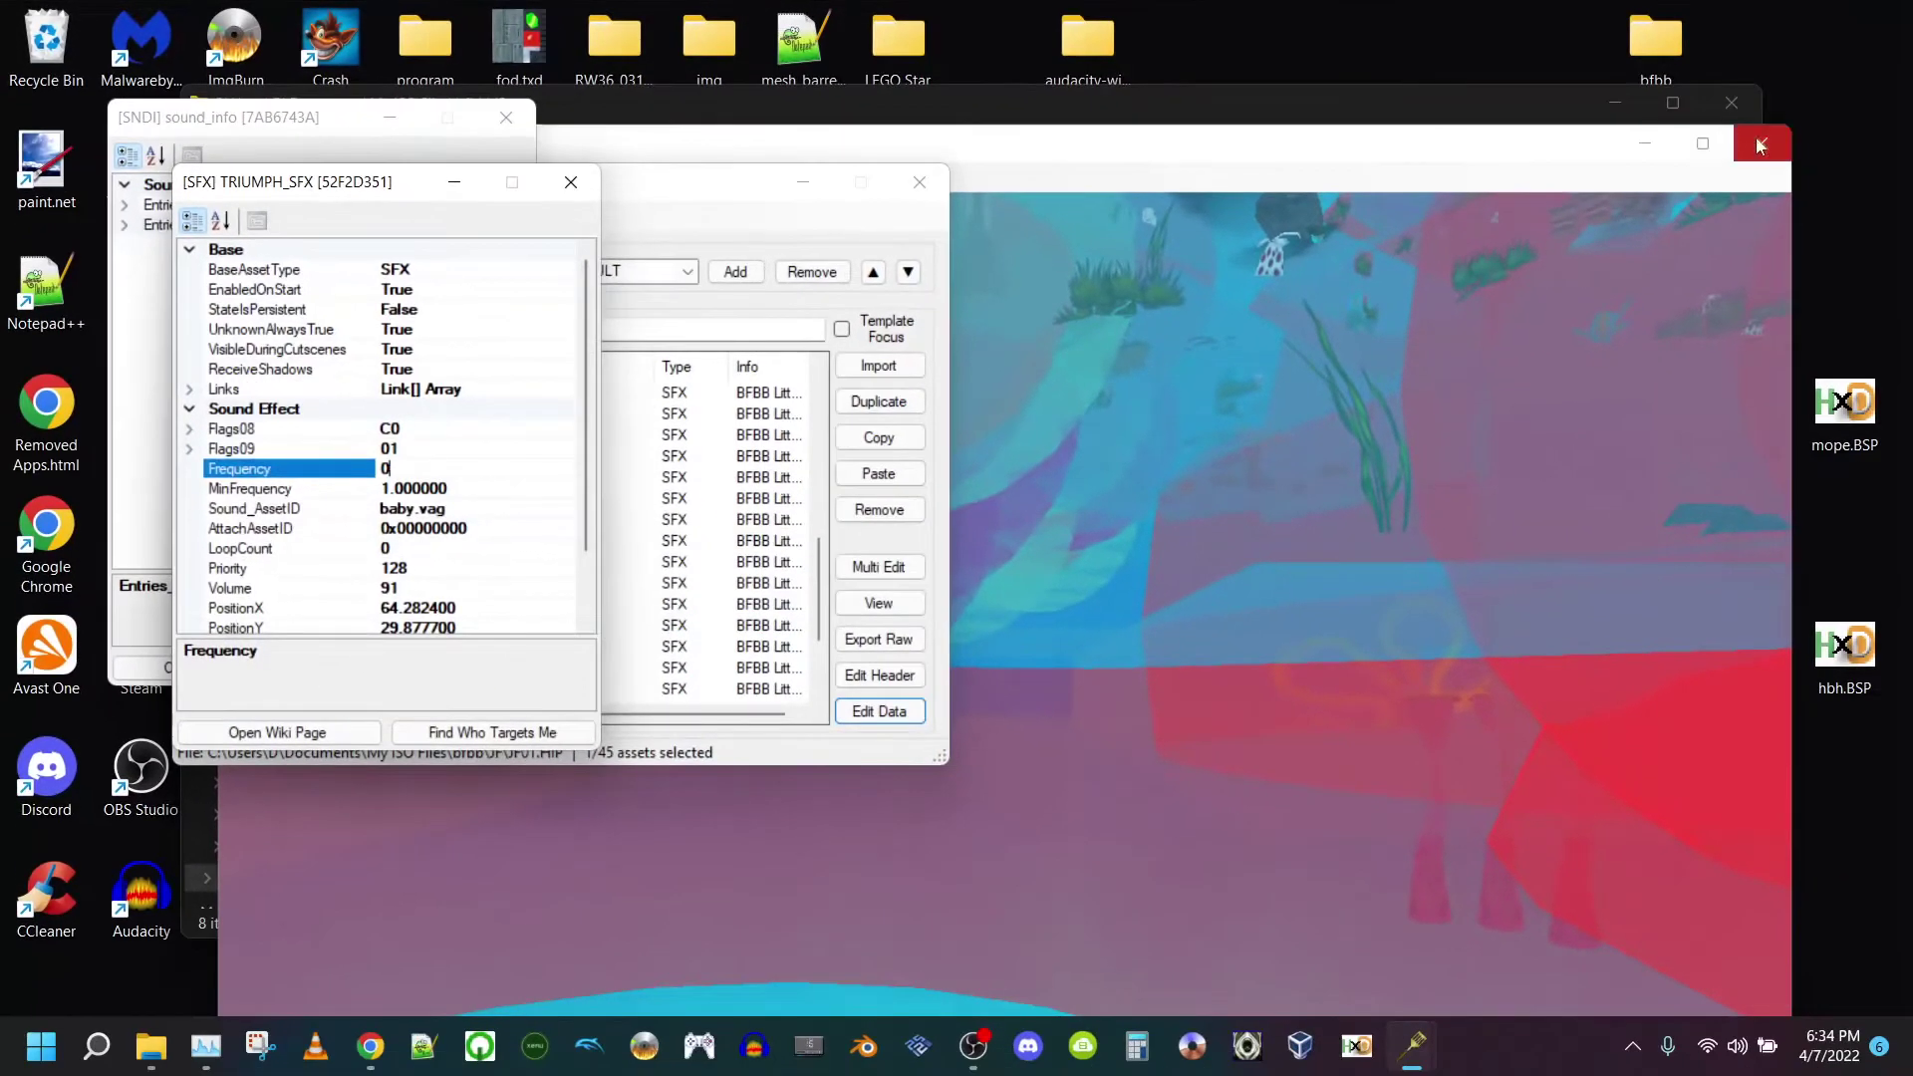
# - Close the level editor and save the pending archive changes
pyautogui.click(1761, 144)
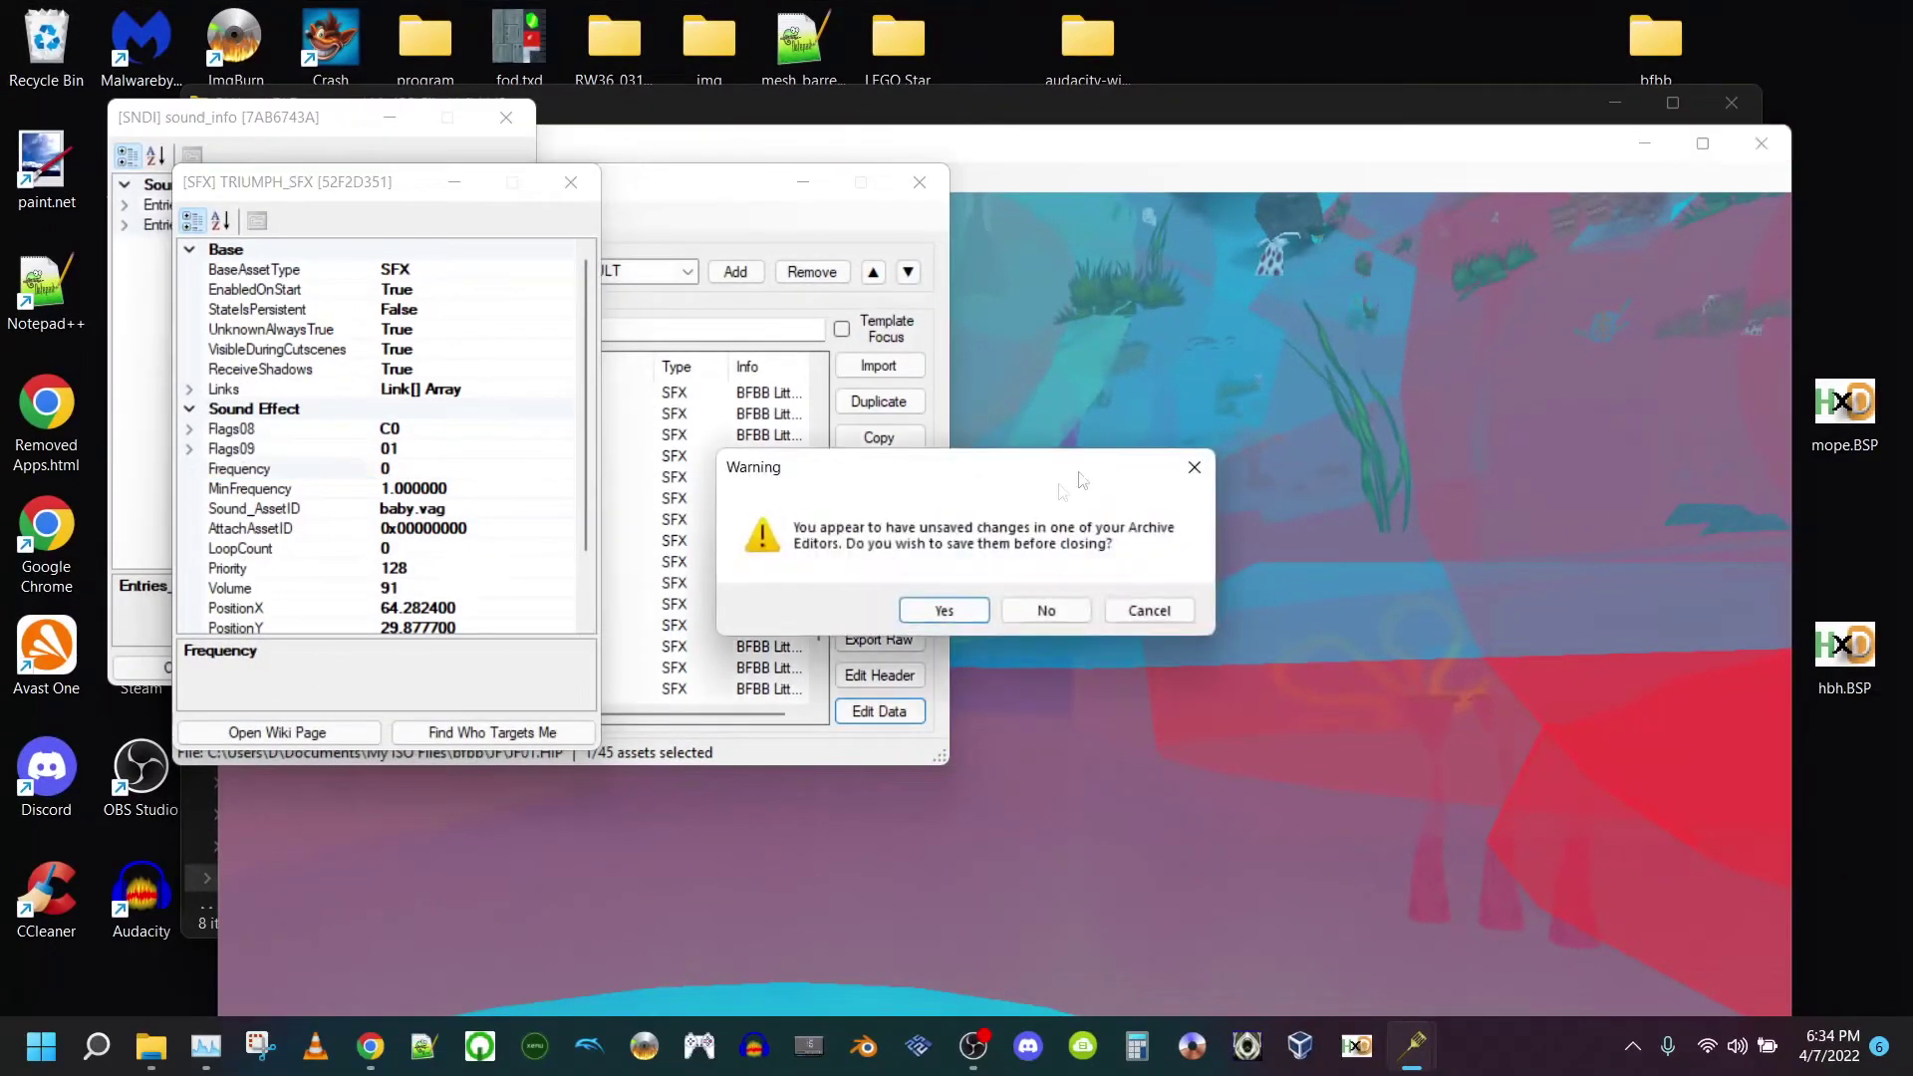
pyautogui.click(934, 611)
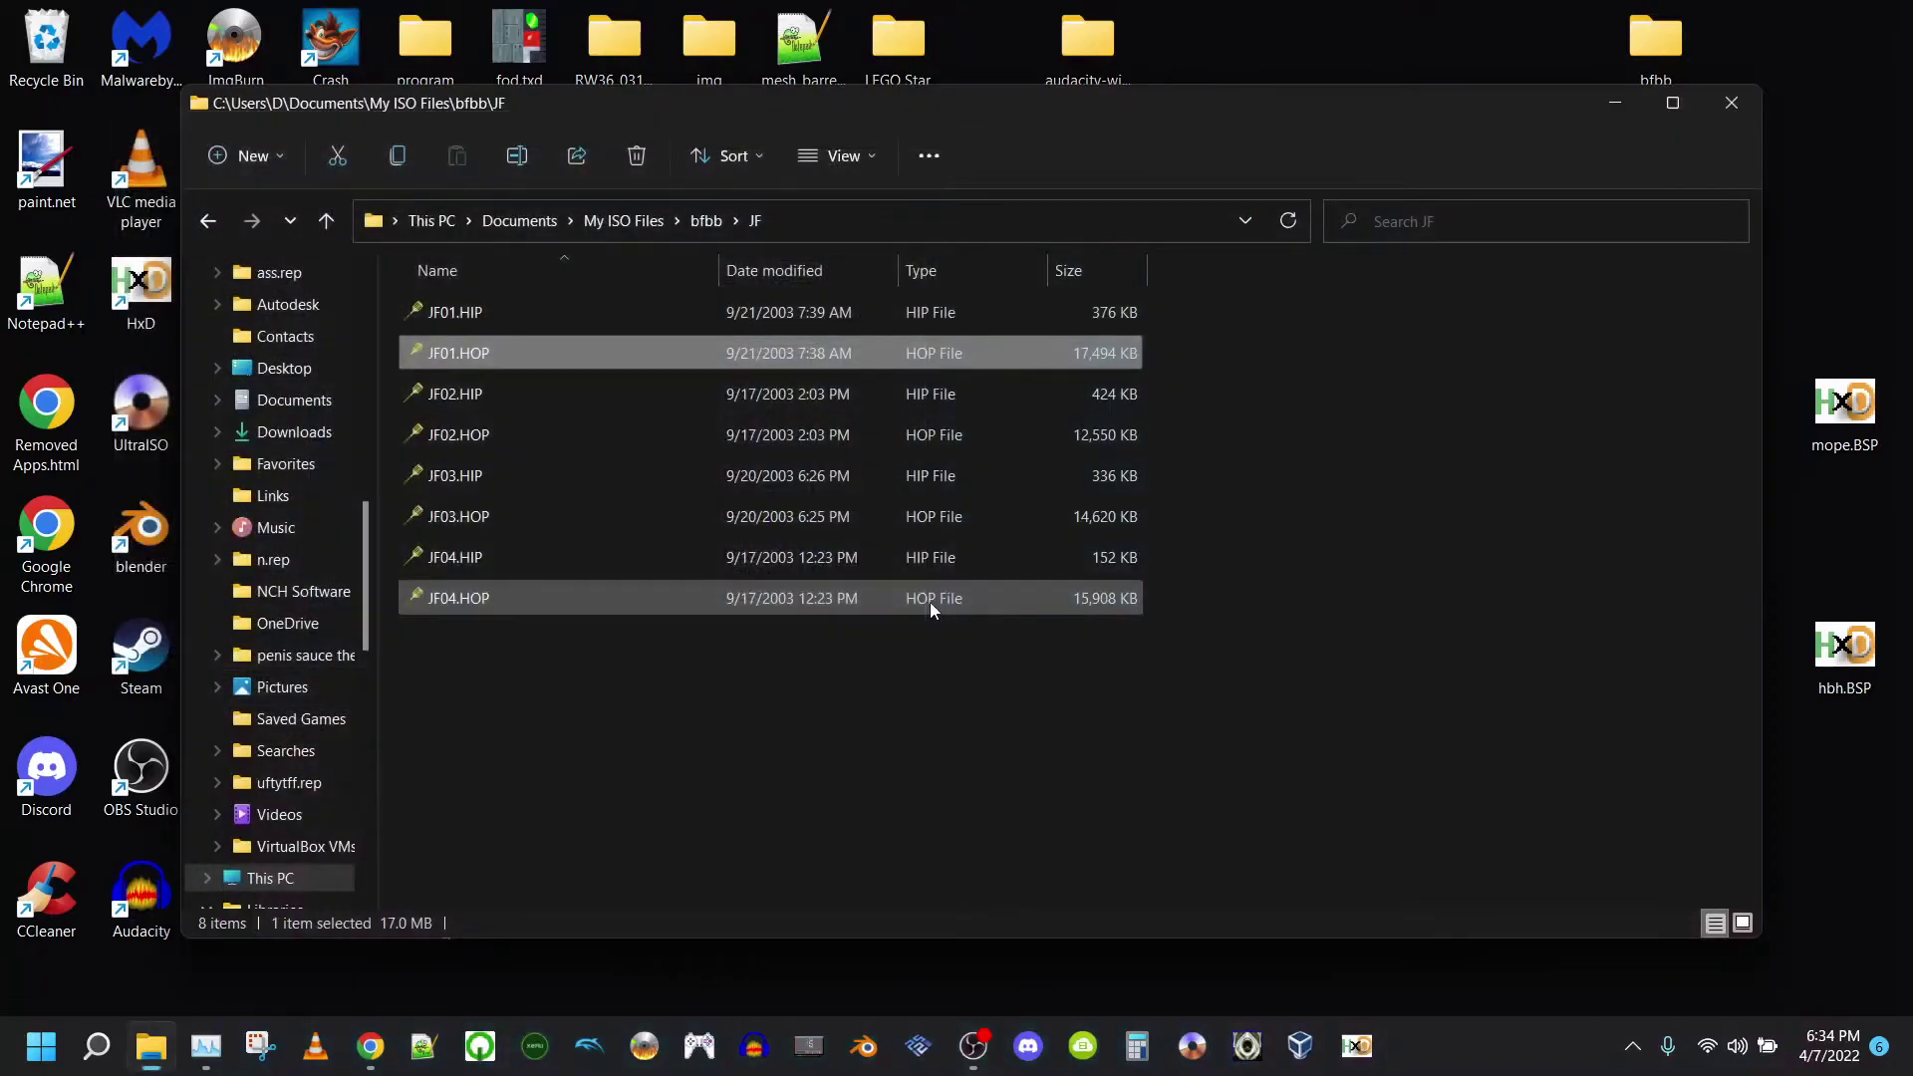
pyautogui.click(981, 1048)
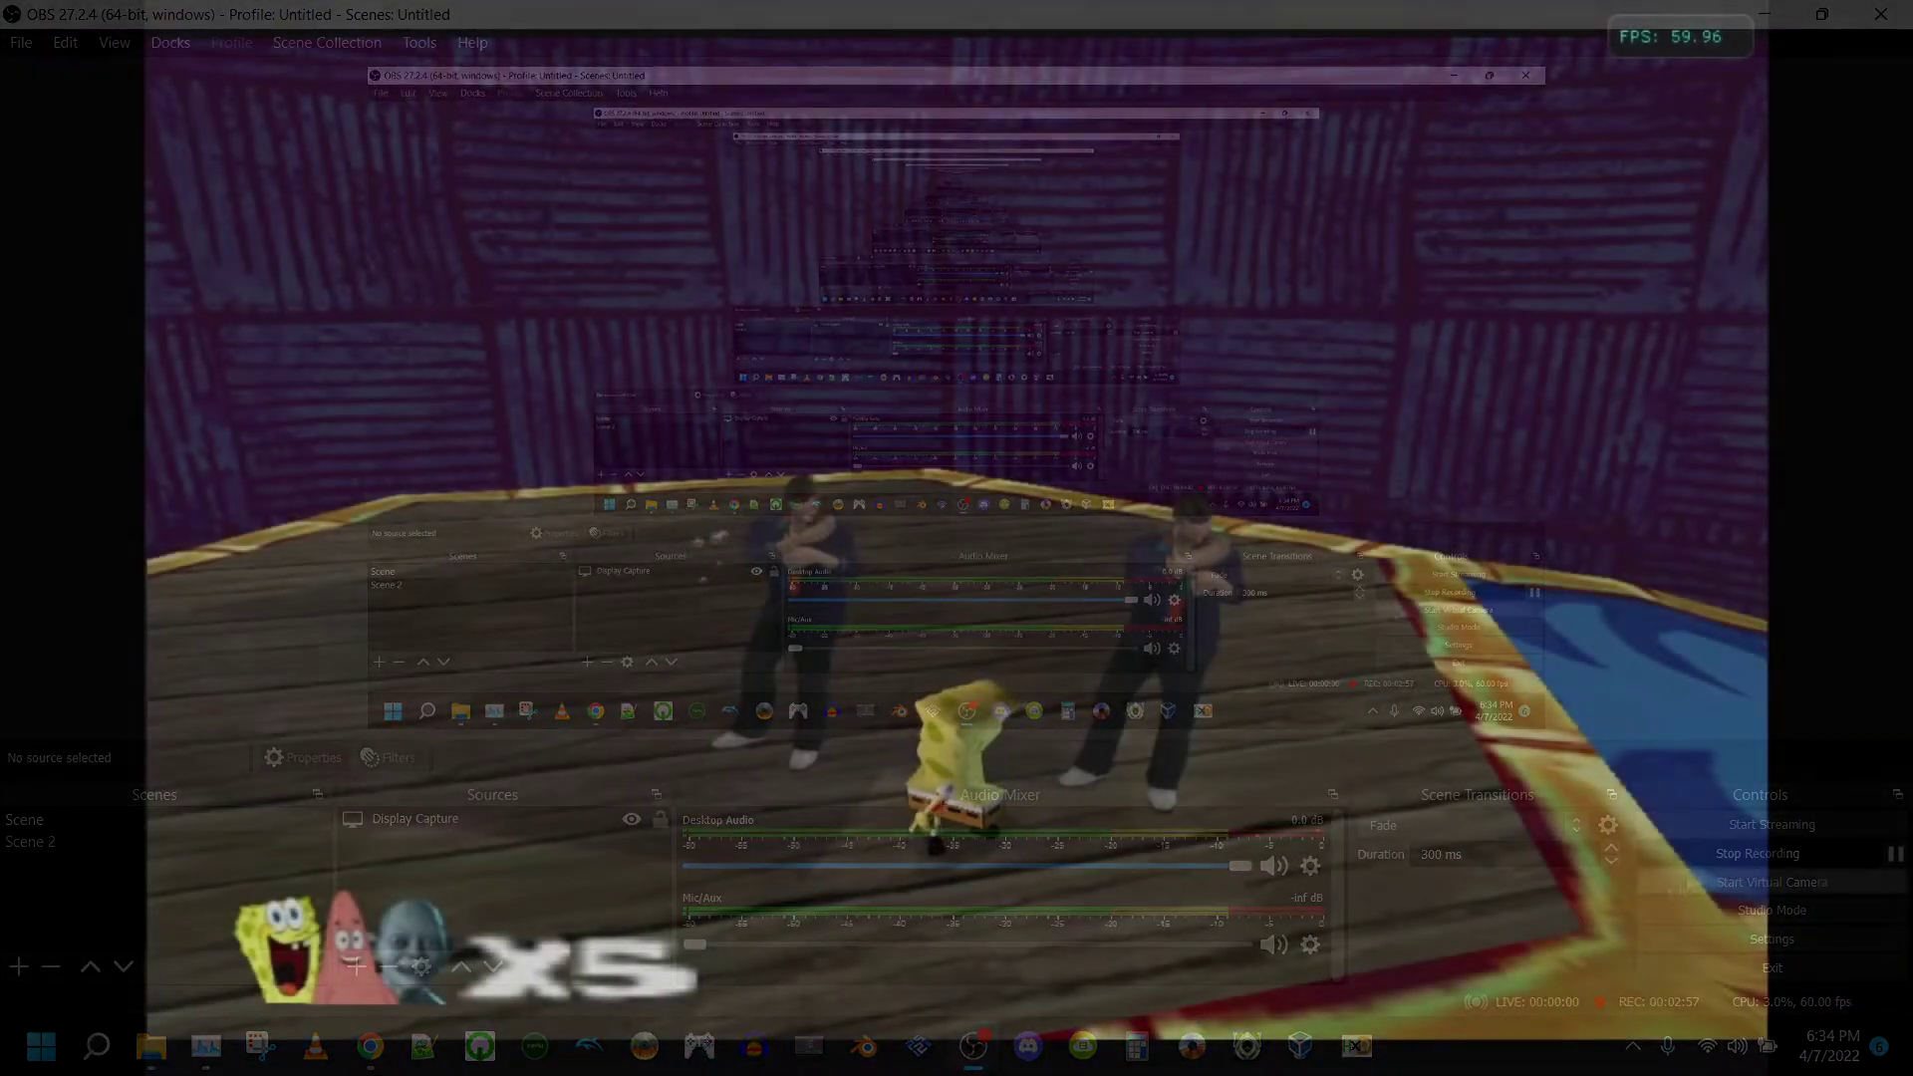